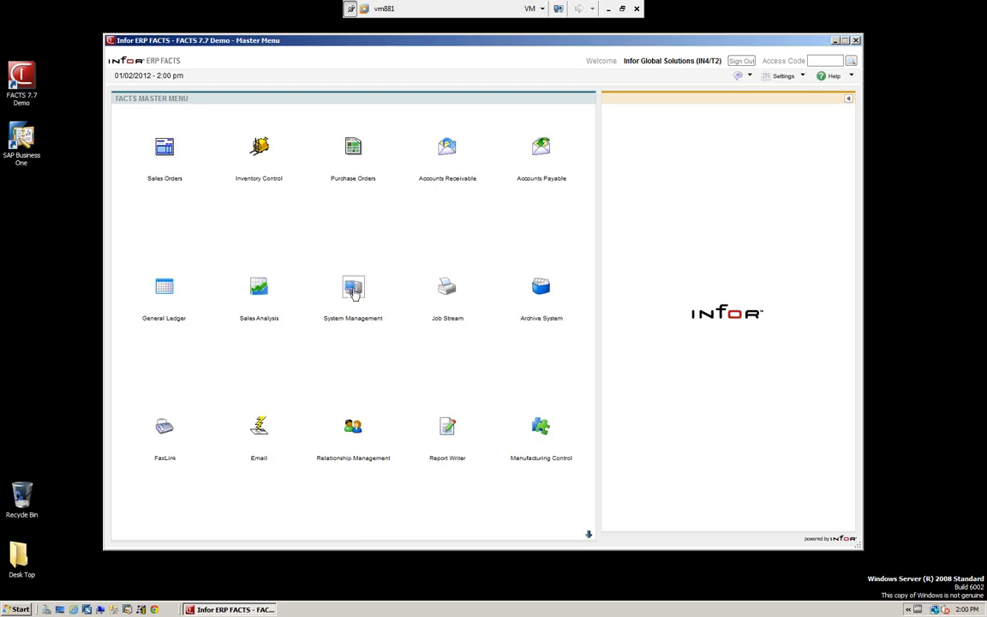
# Open the Infor Global Solutions record in User Code F/M, review its security settings and administrator privileges, and close it.
pyautogui.click(354, 291)
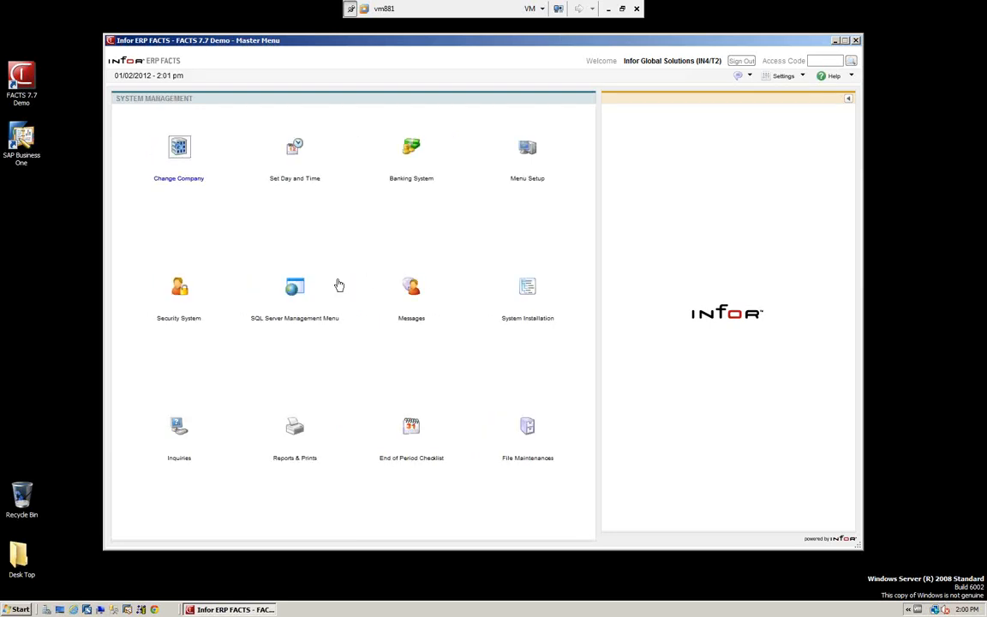
pyautogui.click(181, 290)
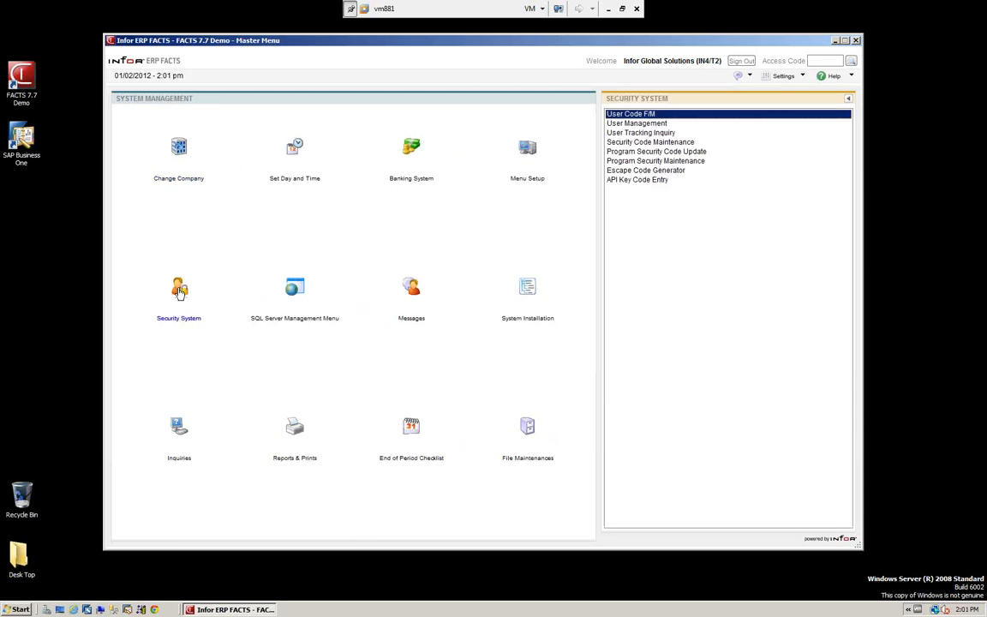
pyautogui.doubleClick(635, 116)
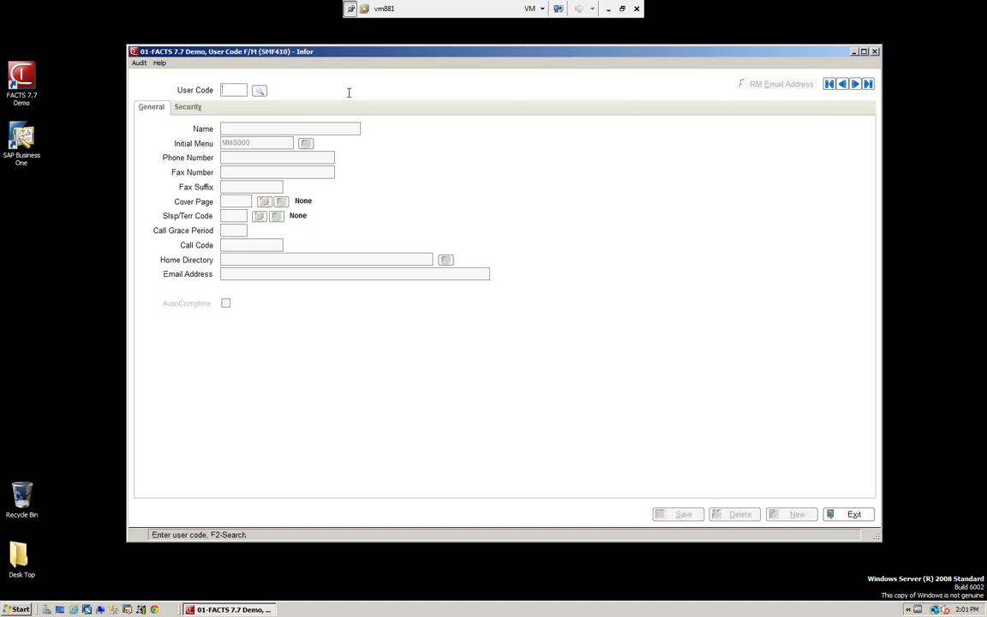
pyautogui.click(260, 90)
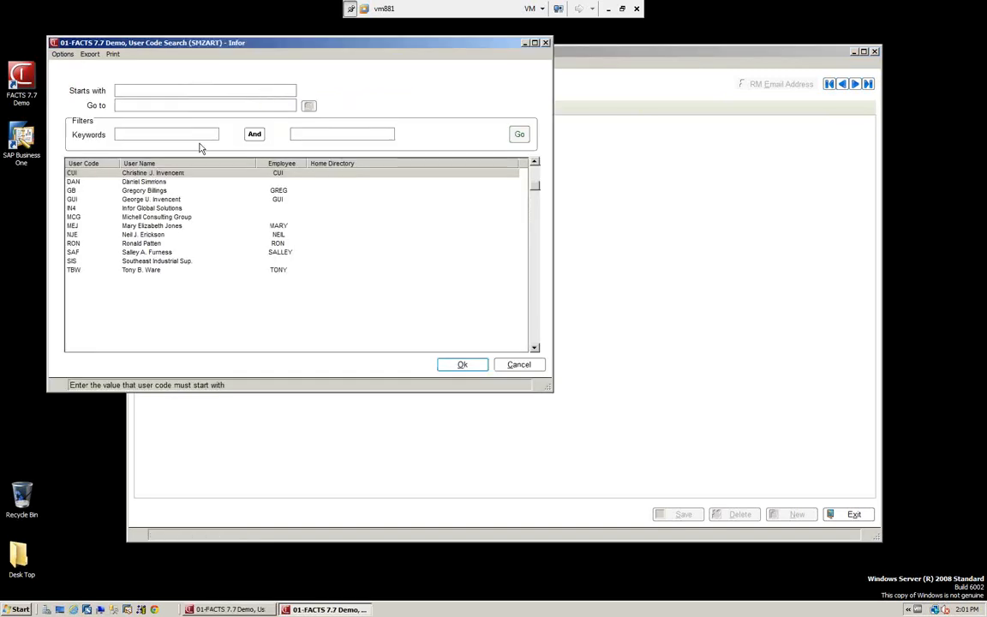
pyautogui.click(142, 208)
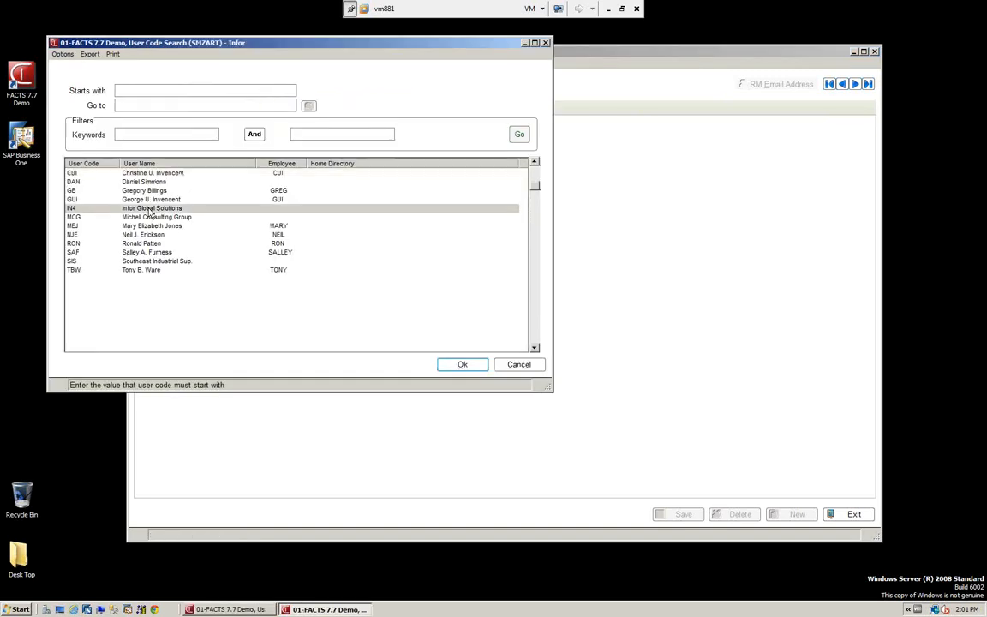
pyautogui.click(463, 365)
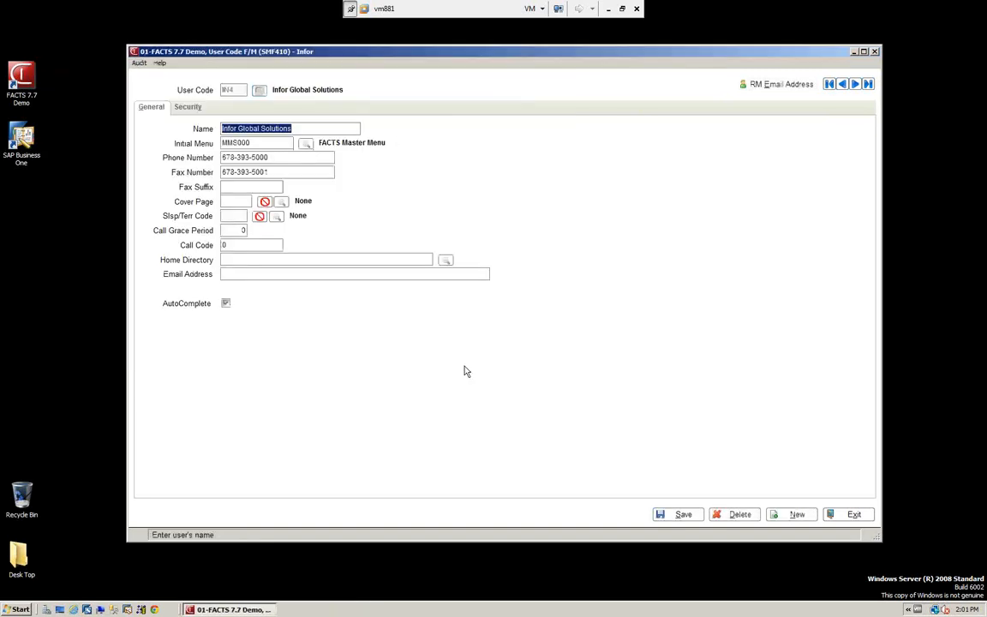
pyautogui.click(189, 109)
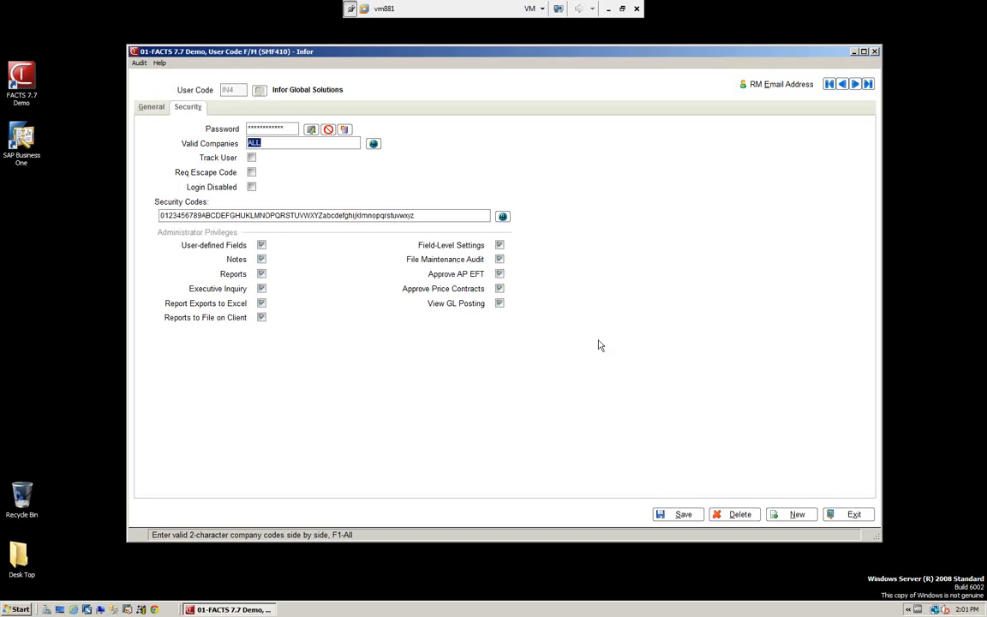
pyautogui.click(852, 515)
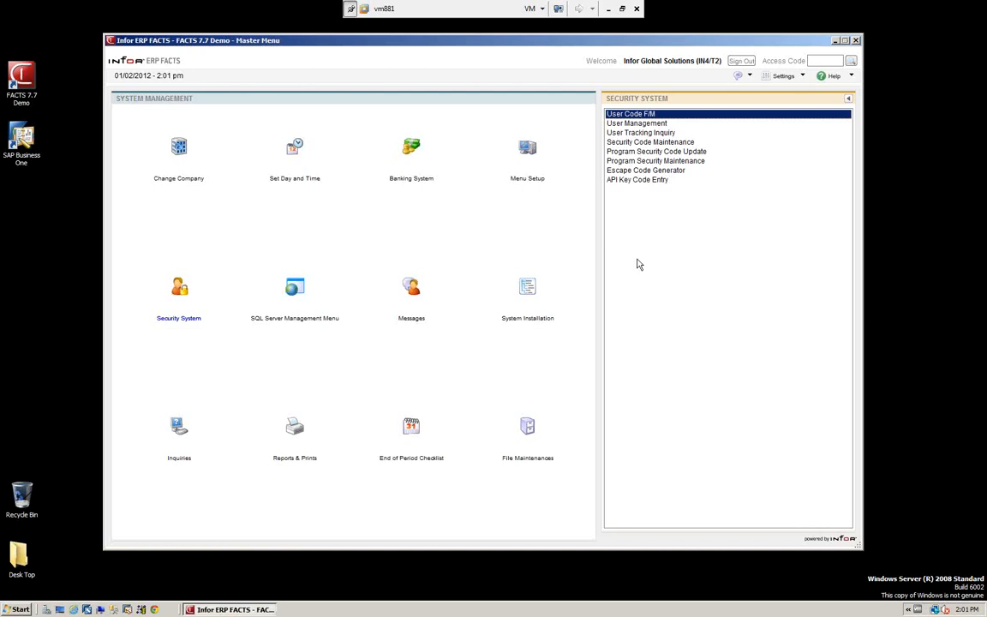
# Review the AP electronic payment settings and ACH entry class options for First National Bank of Atlanta in Bank F/M, then exit.
pyautogui.click(411, 147)
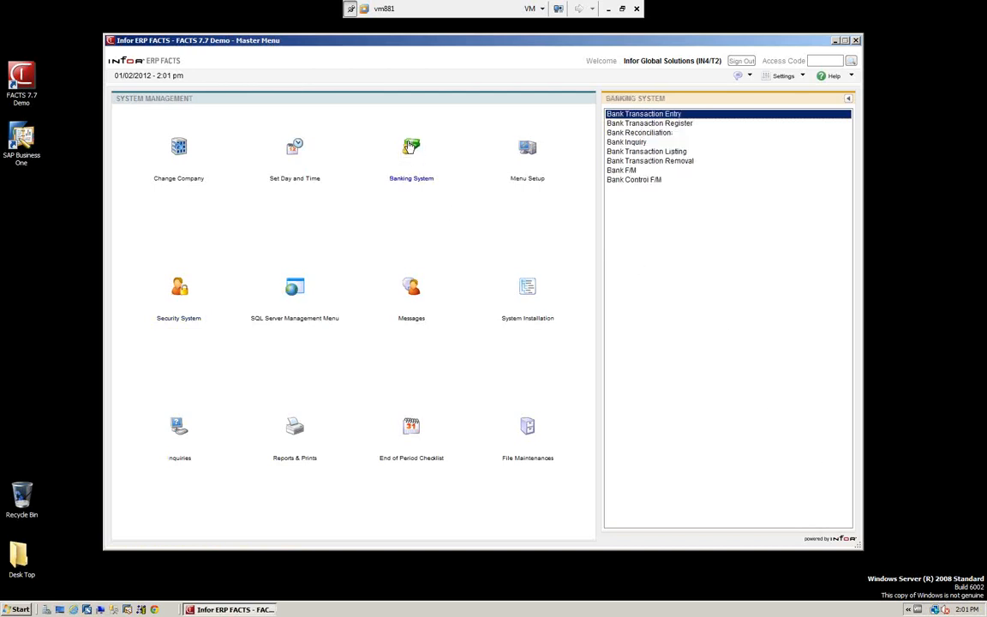
pyautogui.doubleClick(618, 170)
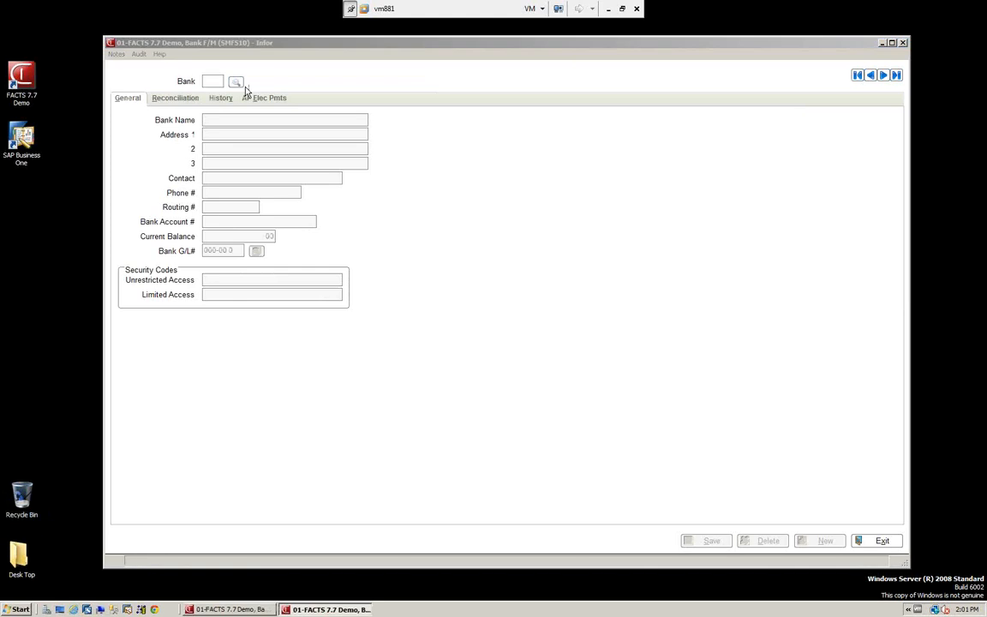
pyautogui.click(239, 83)
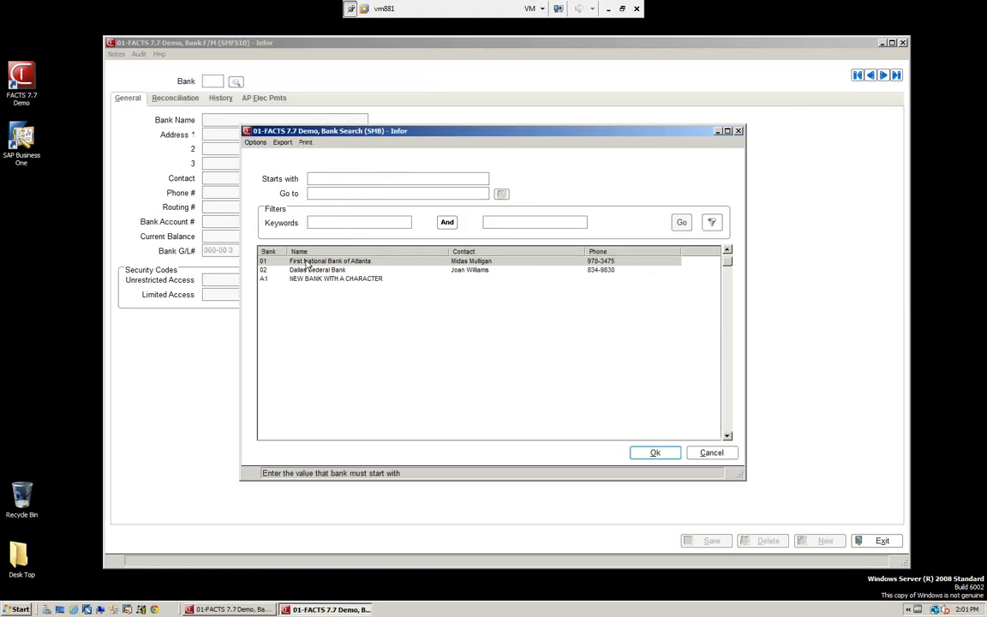
pyautogui.click(670, 455)
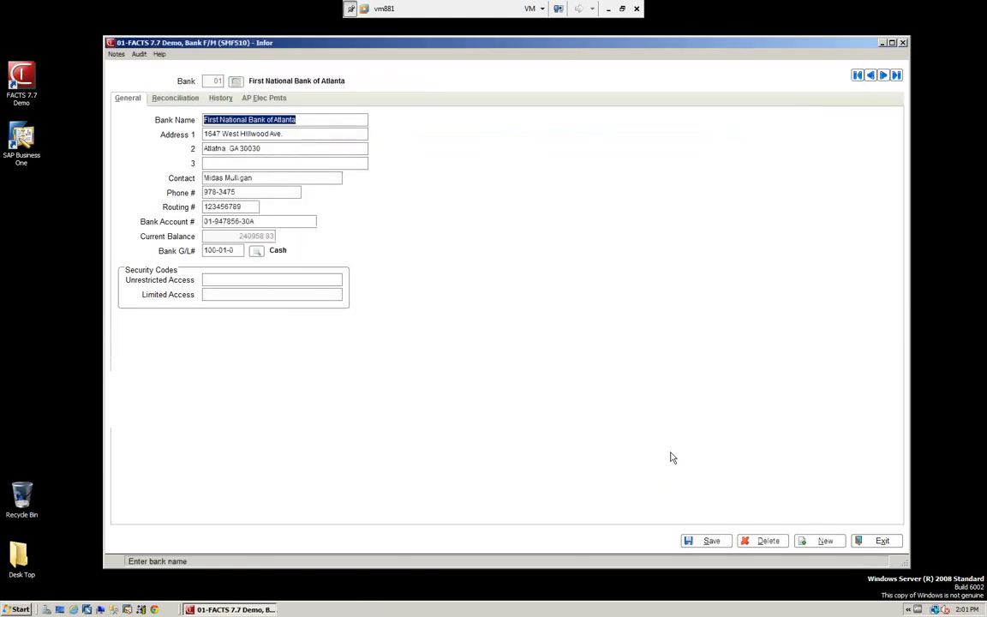
pyautogui.click(255, 101)
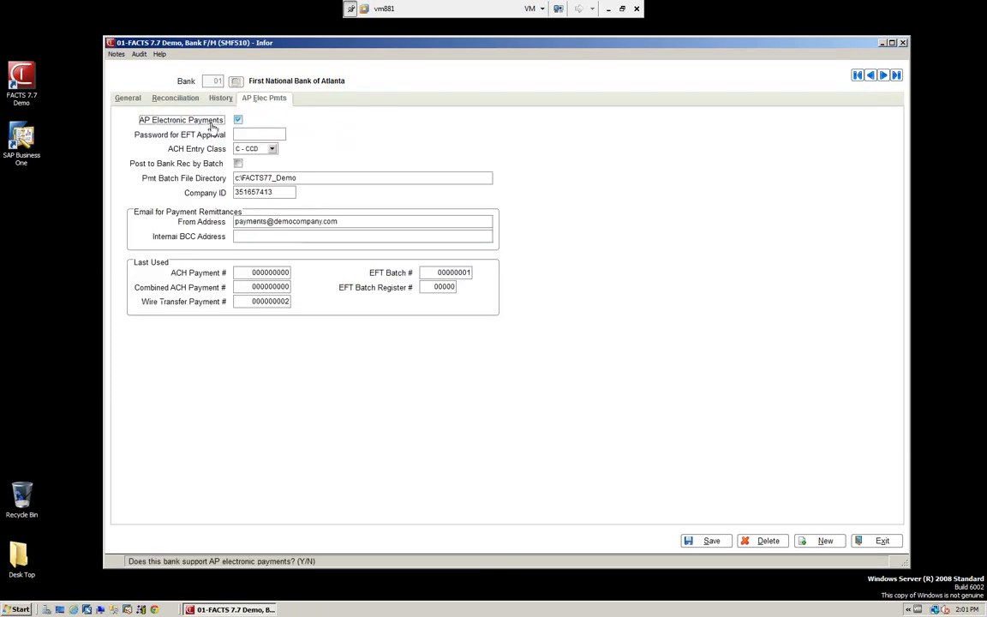
pyautogui.click(273, 150)
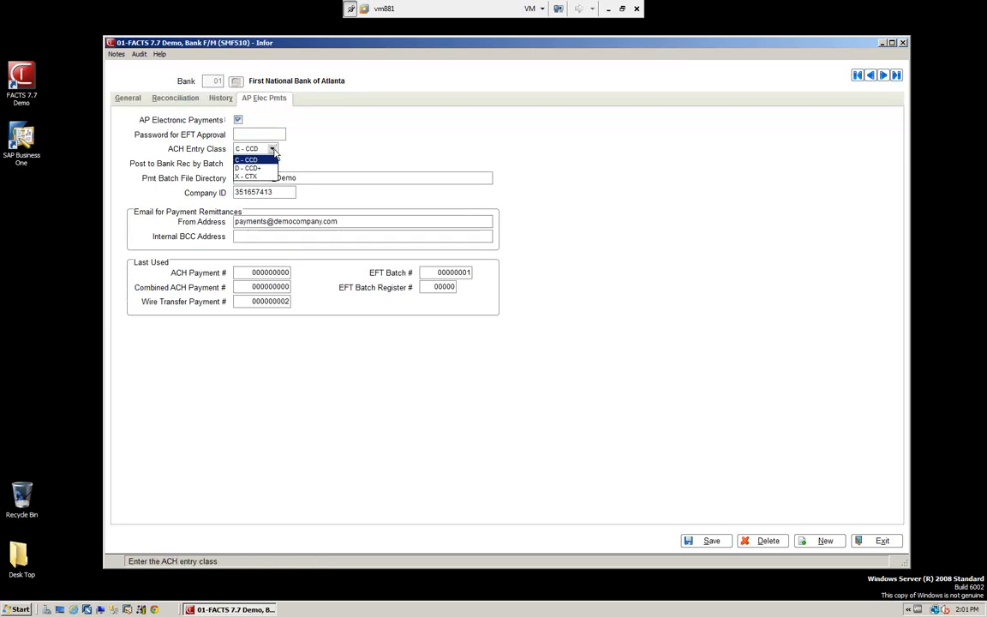
pyautogui.click(306, 150)
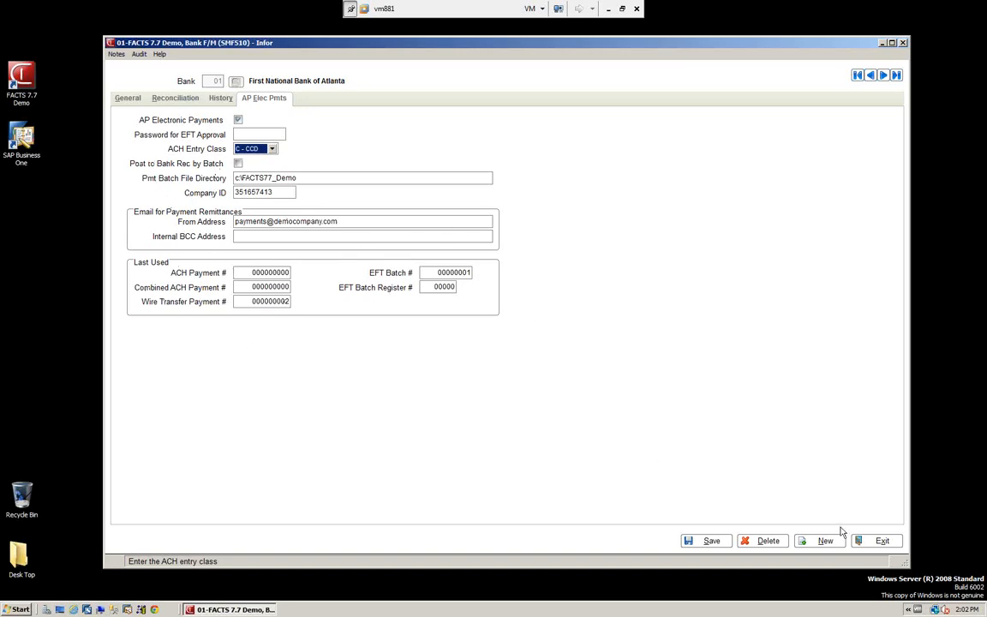
pyautogui.click(877, 541)
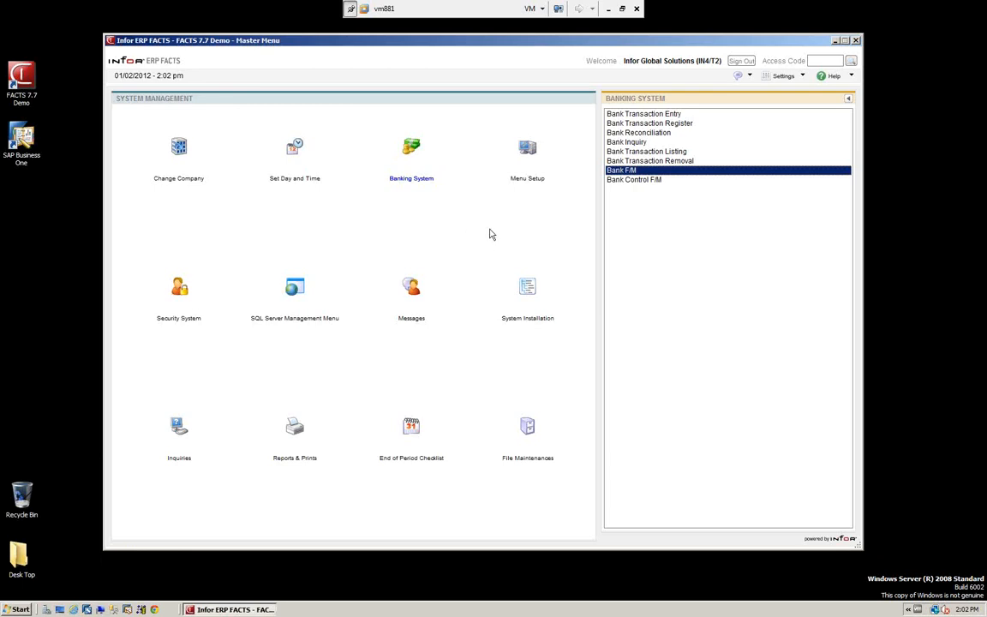
# Review the voucher settings for bank 01 in the Accounts Payable Check Print Control F/M, then exit.
pyautogui.click(628, 143)
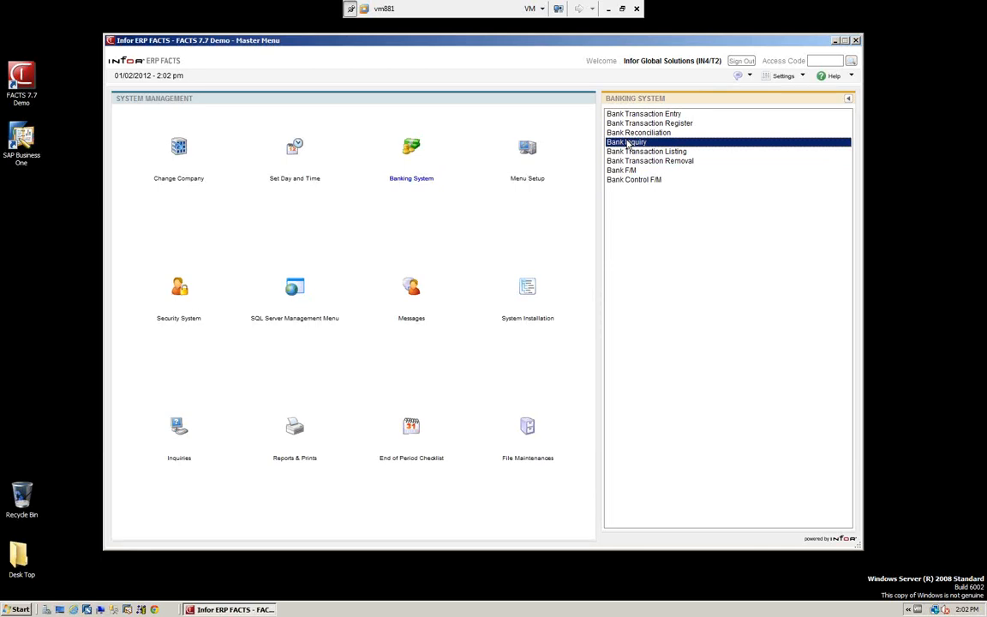
pyautogui.click(848, 101)
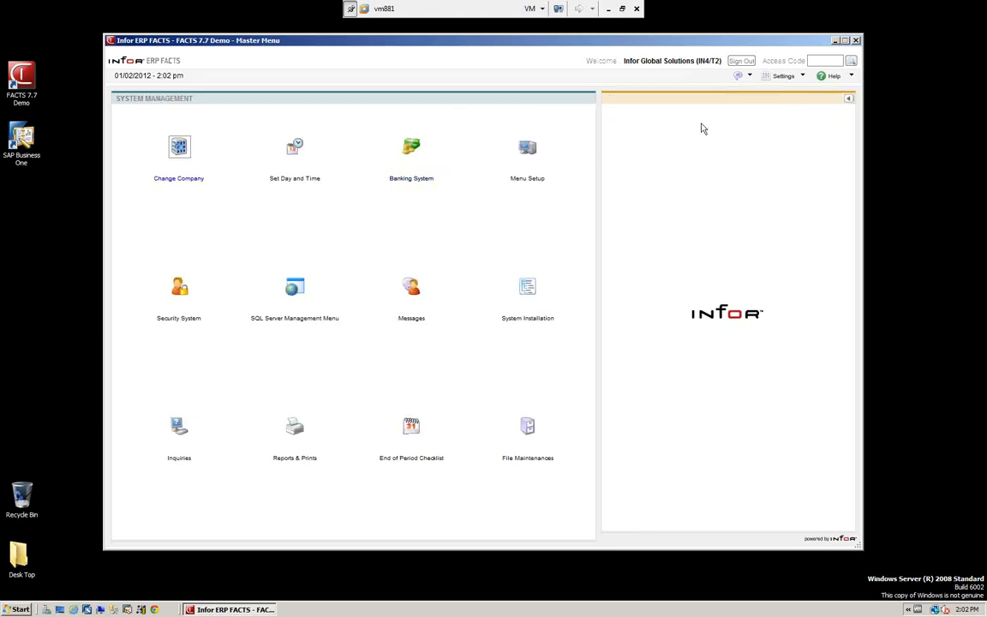
pyautogui.click(849, 100)
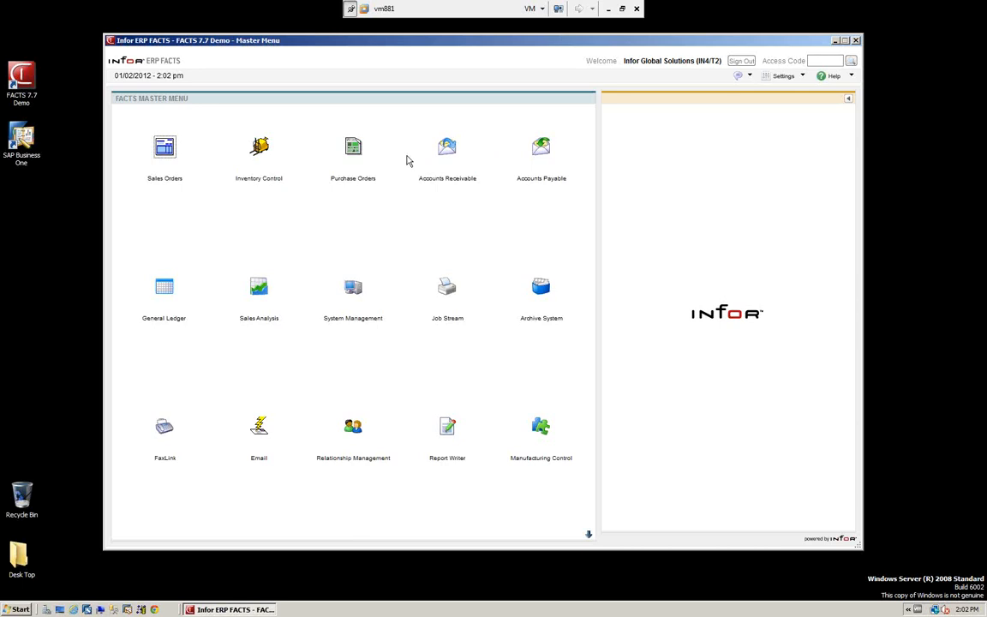
pyautogui.click(540, 149)
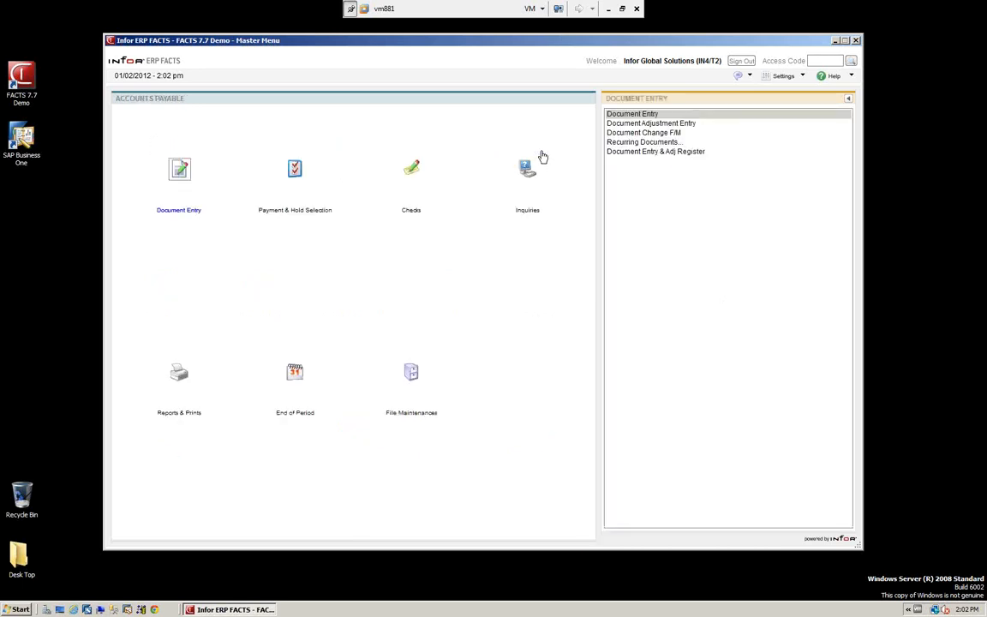
pyautogui.click(412, 375)
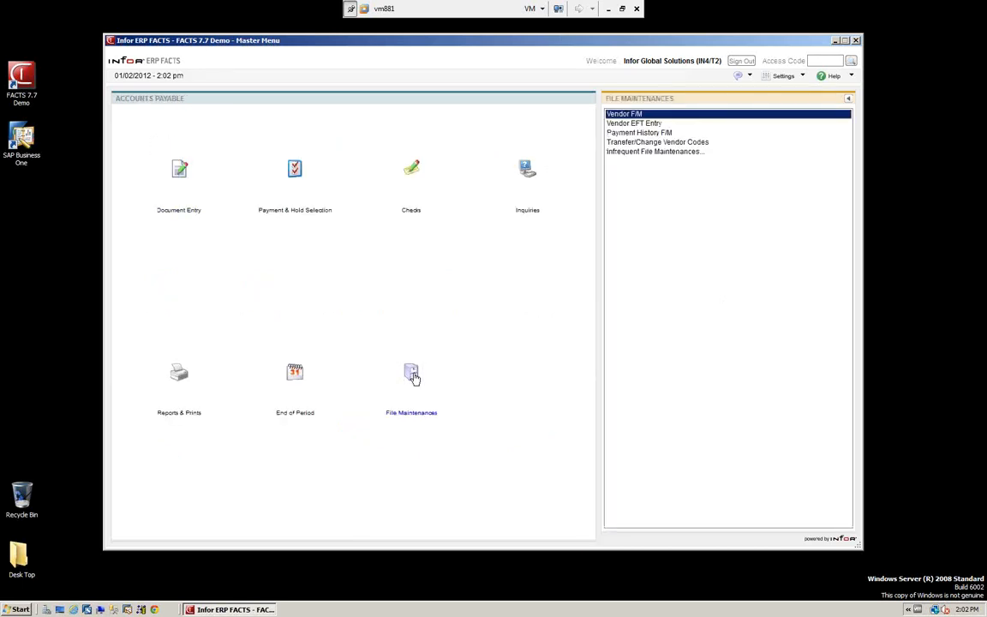
pyautogui.click(640, 153)
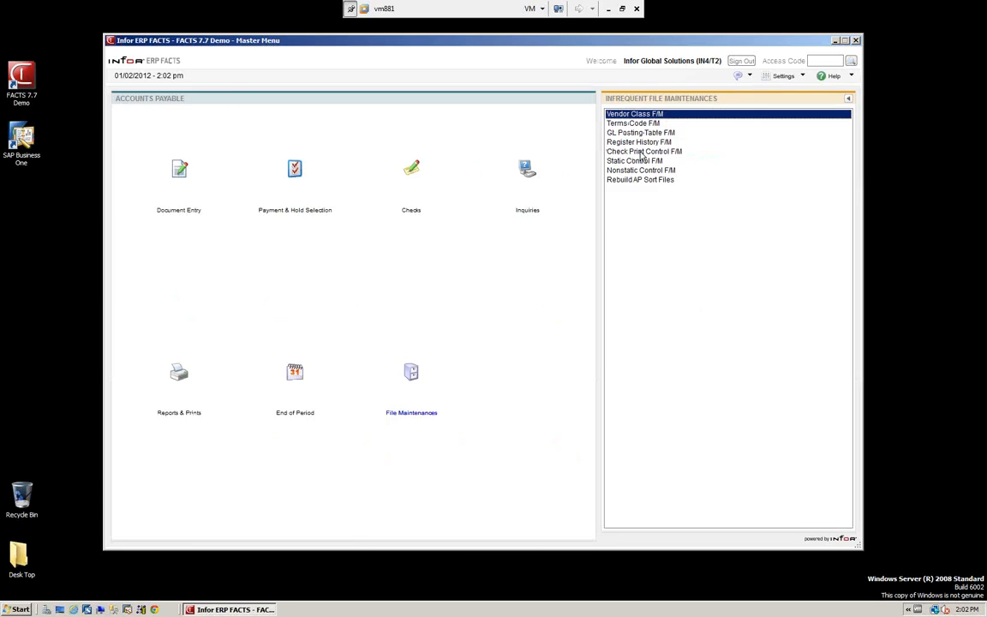
pyautogui.click(642, 153)
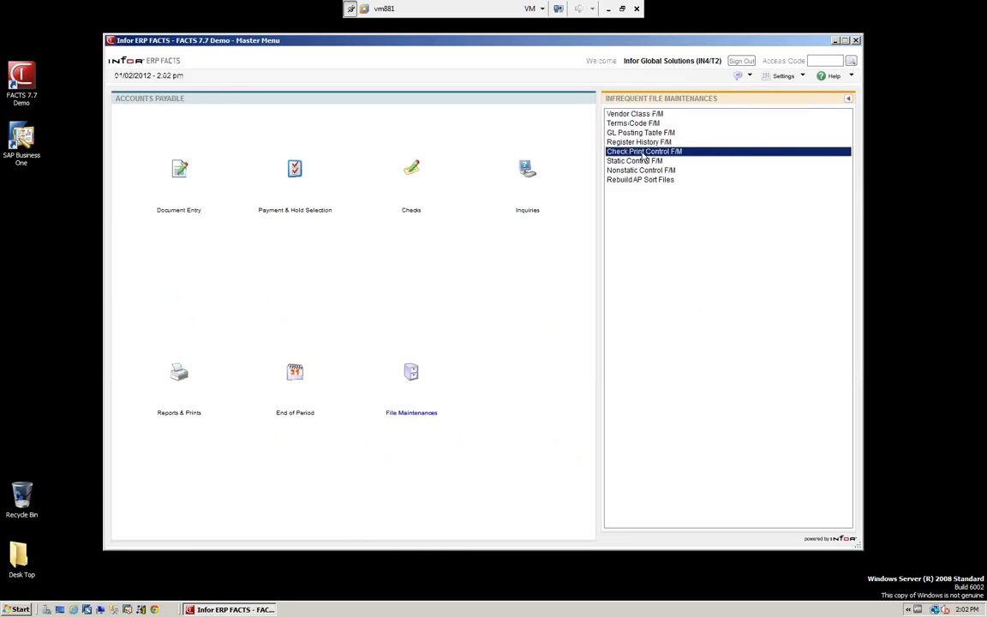
pyautogui.doubleClick(643, 152)
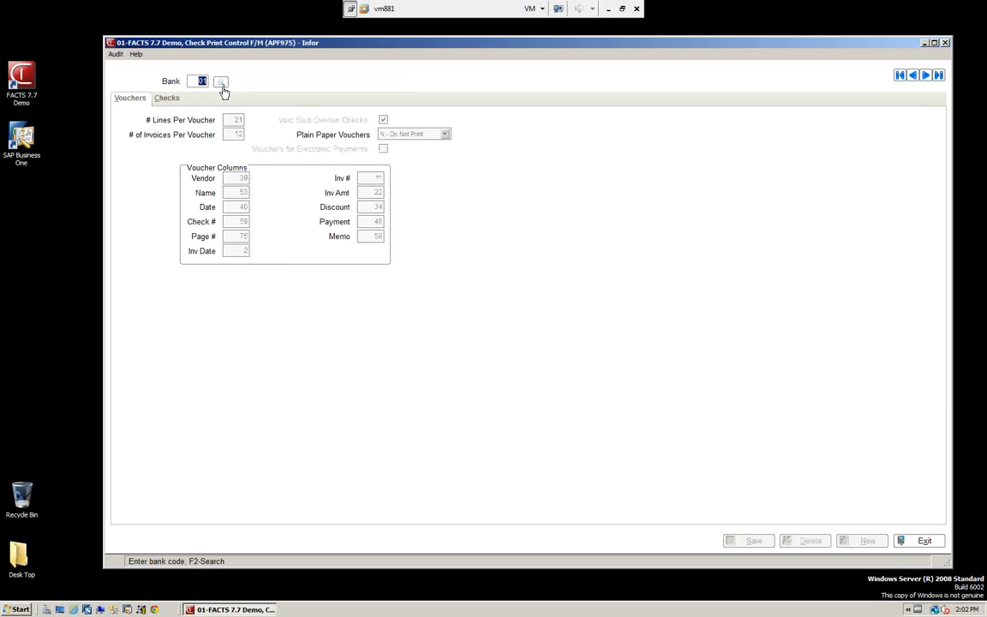
pyautogui.press('Return')
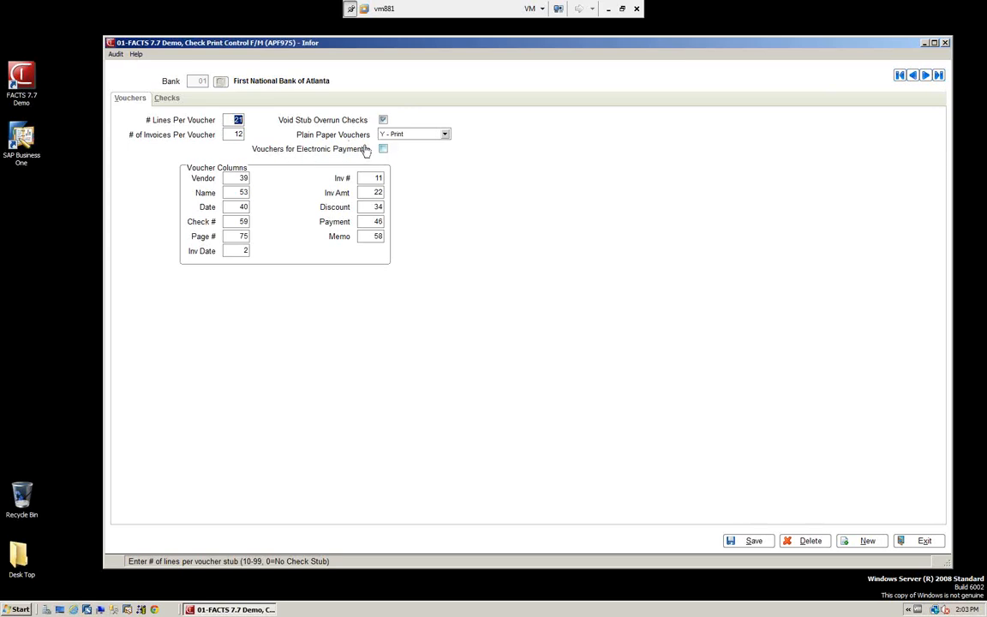
pyautogui.click(924, 542)
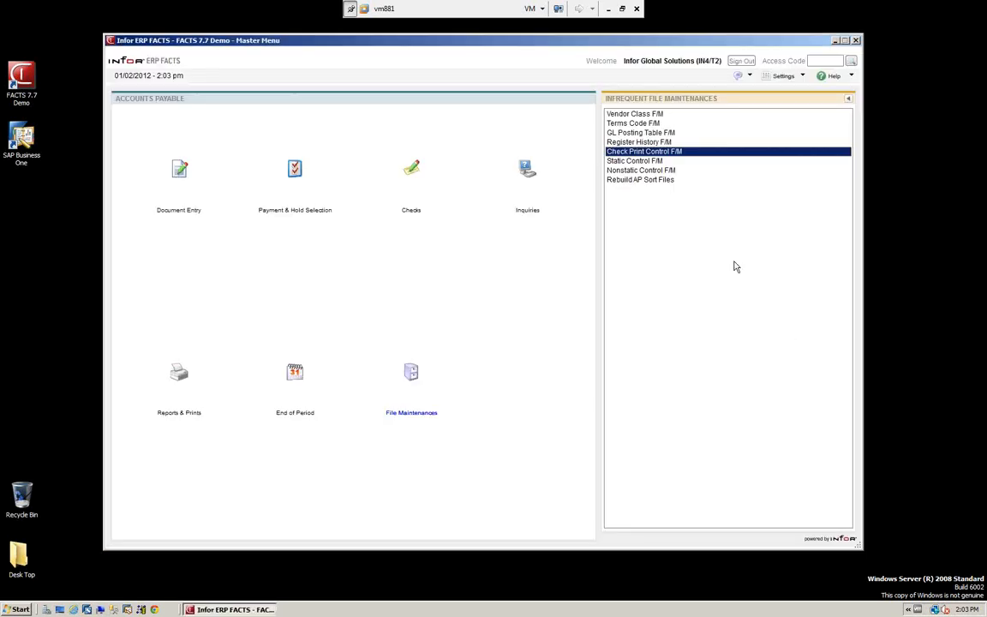
# Load Industrial Supply Distributors in Vendor EFT Entry and examine its default payment type options, keeping W - Wire.
pyautogui.click(849, 100)
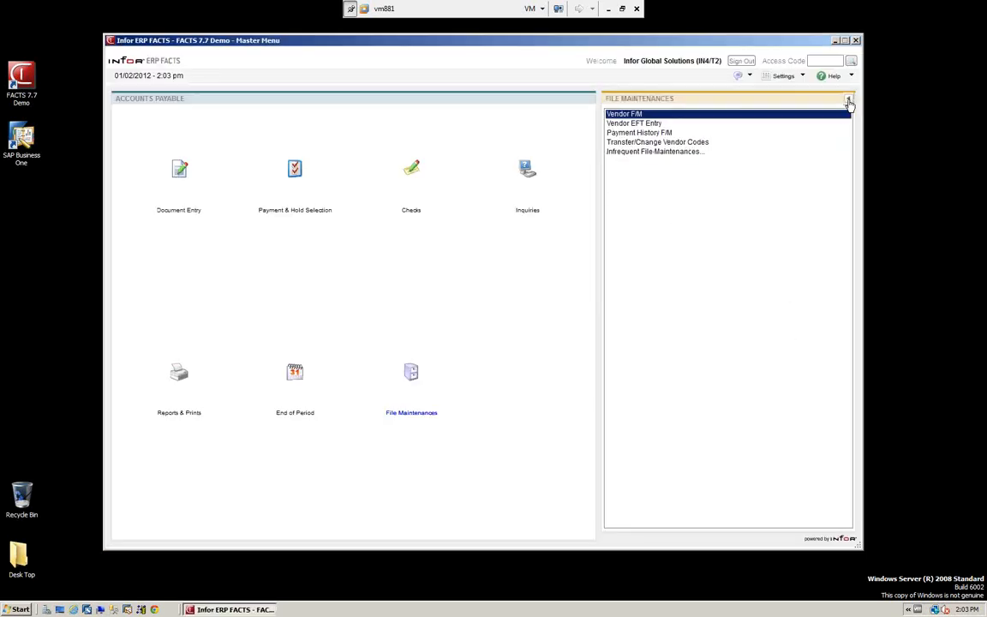
pyautogui.click(629, 124)
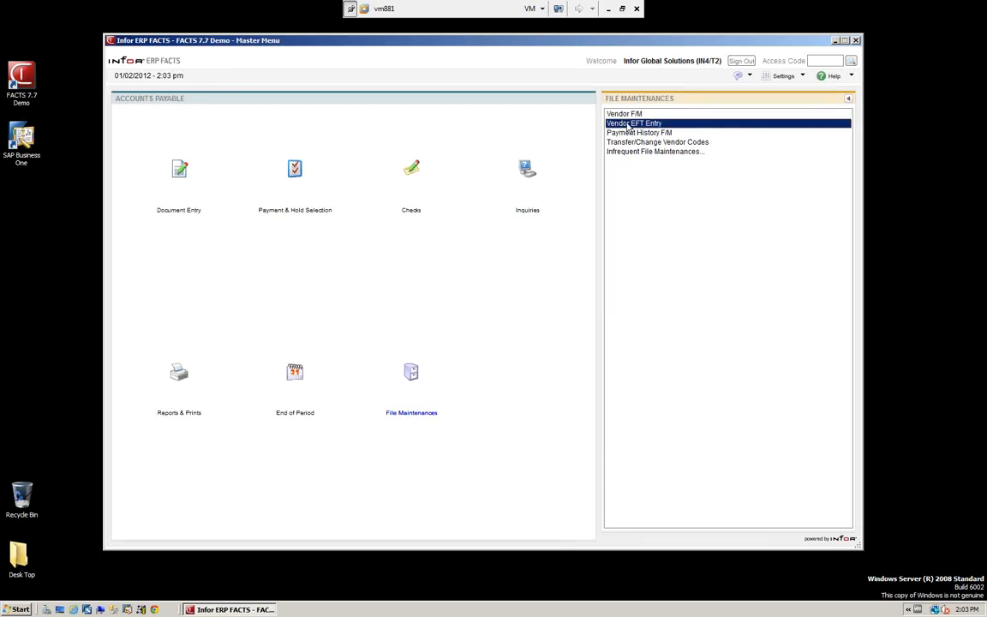
pyautogui.doubleClick(629, 125)
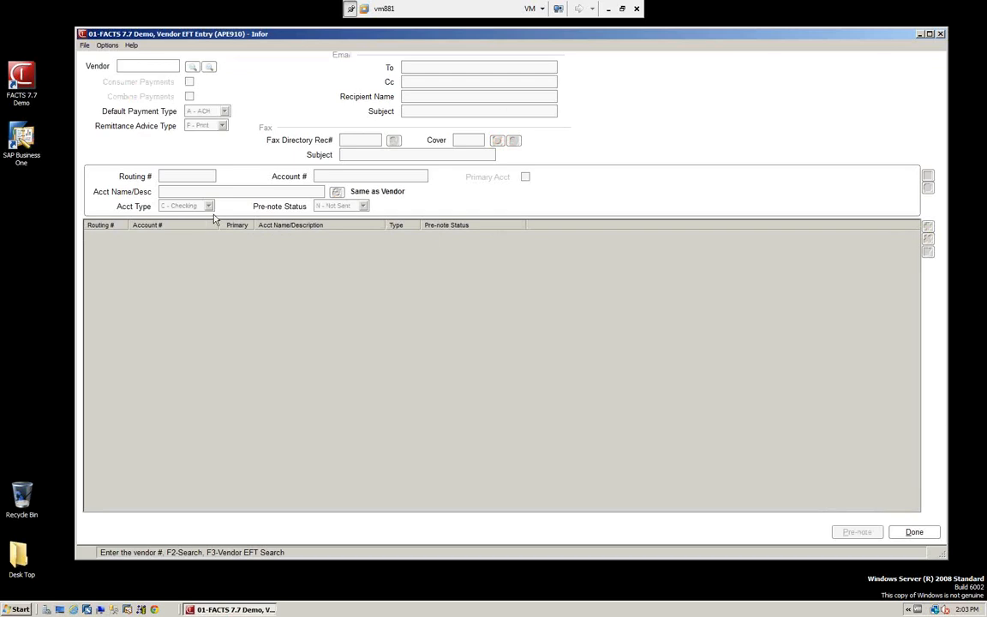
pyautogui.click(193, 68)
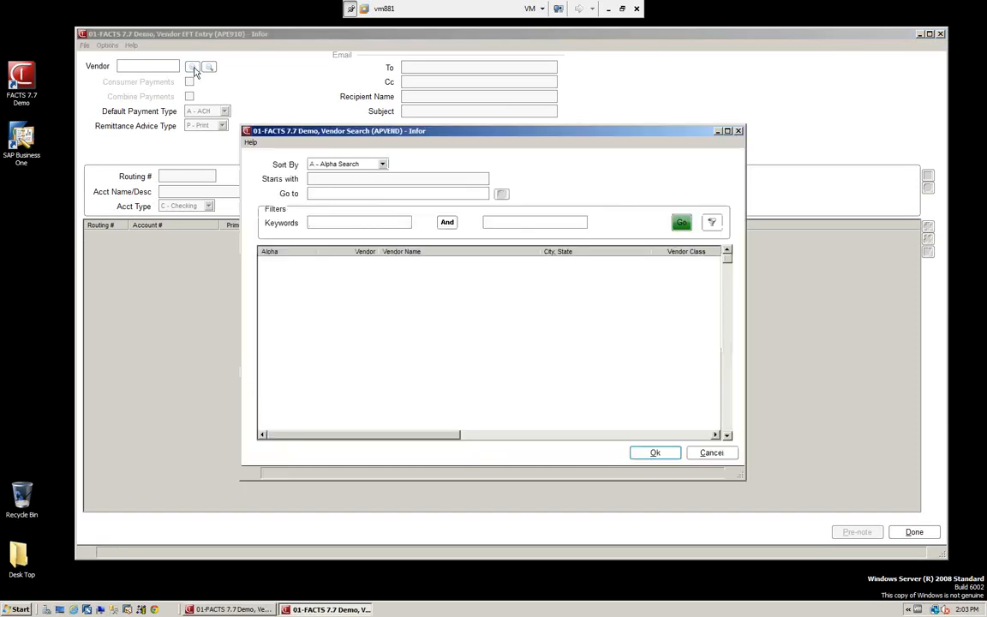
pyautogui.click(711, 453)
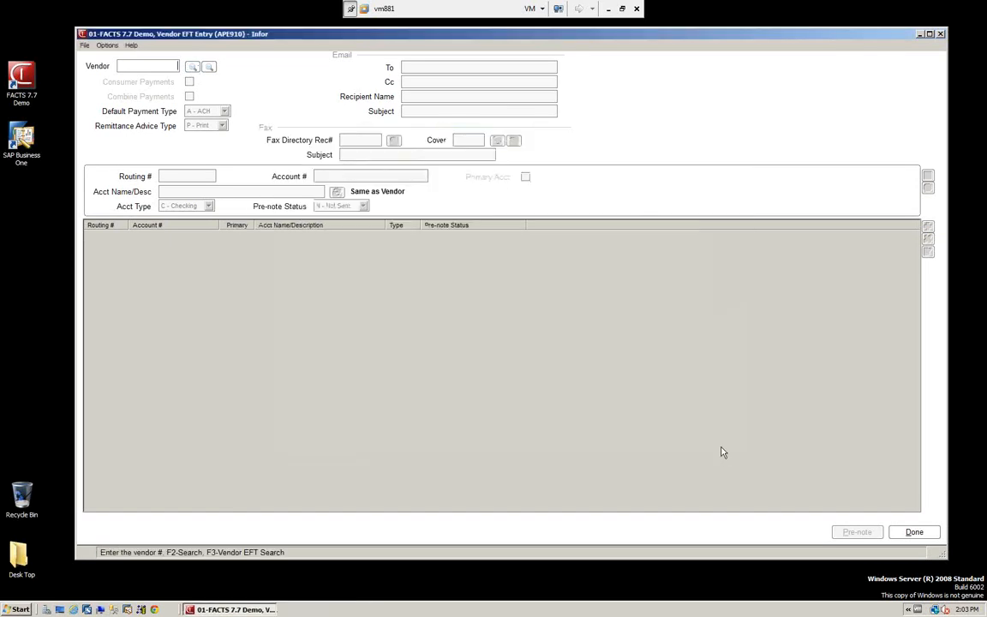
pyautogui.click(209, 68)
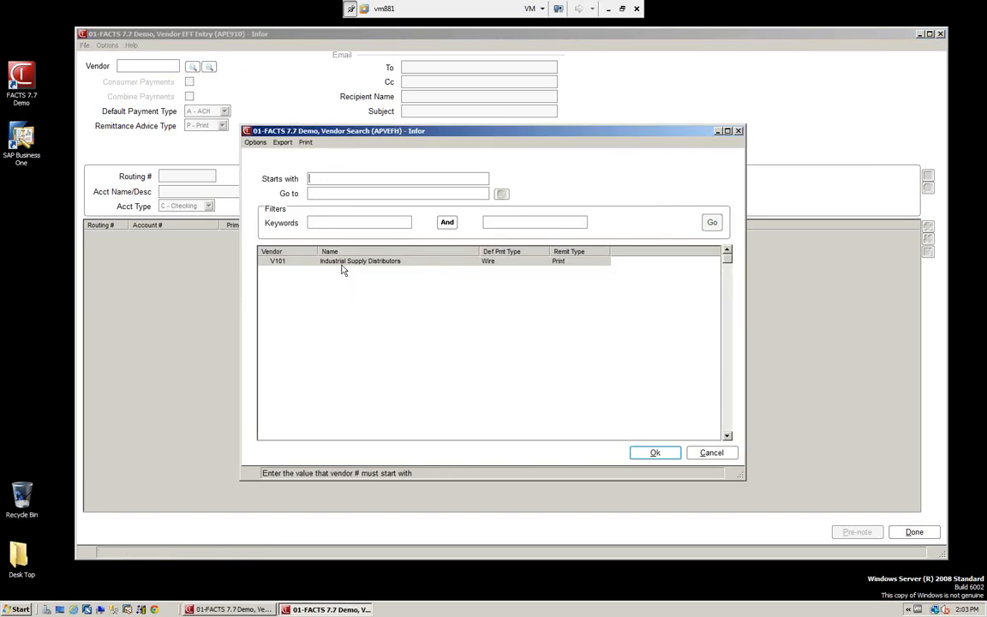
pyautogui.click(656, 454)
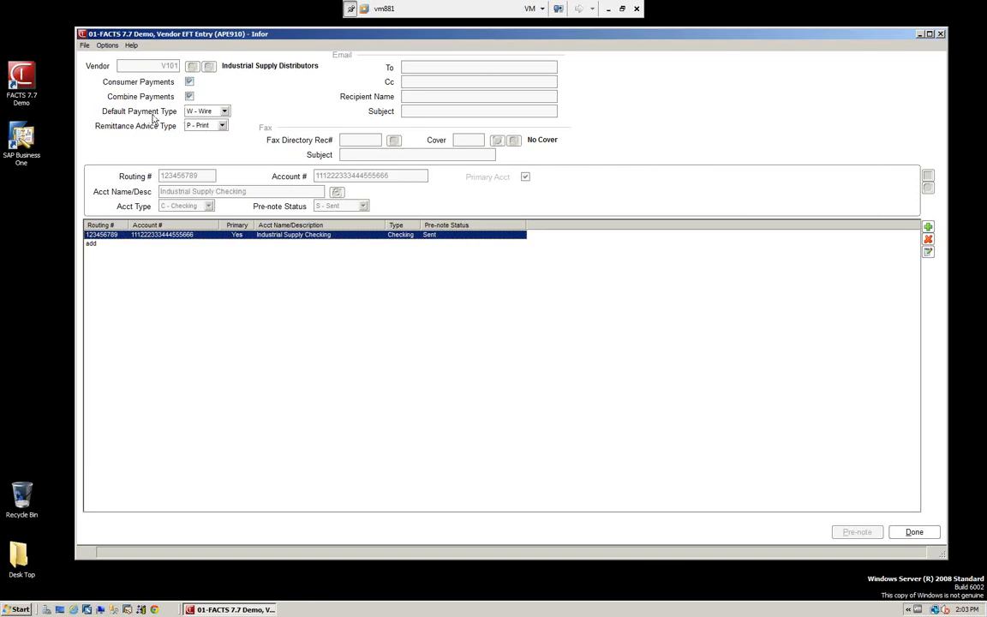
pyautogui.click(224, 112)
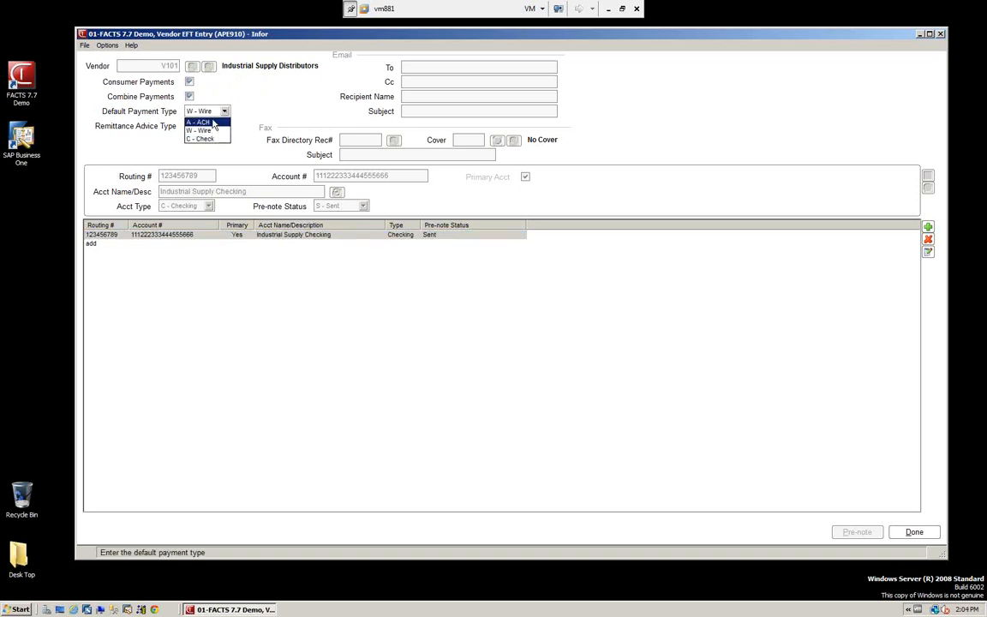
pyautogui.click(209, 131)
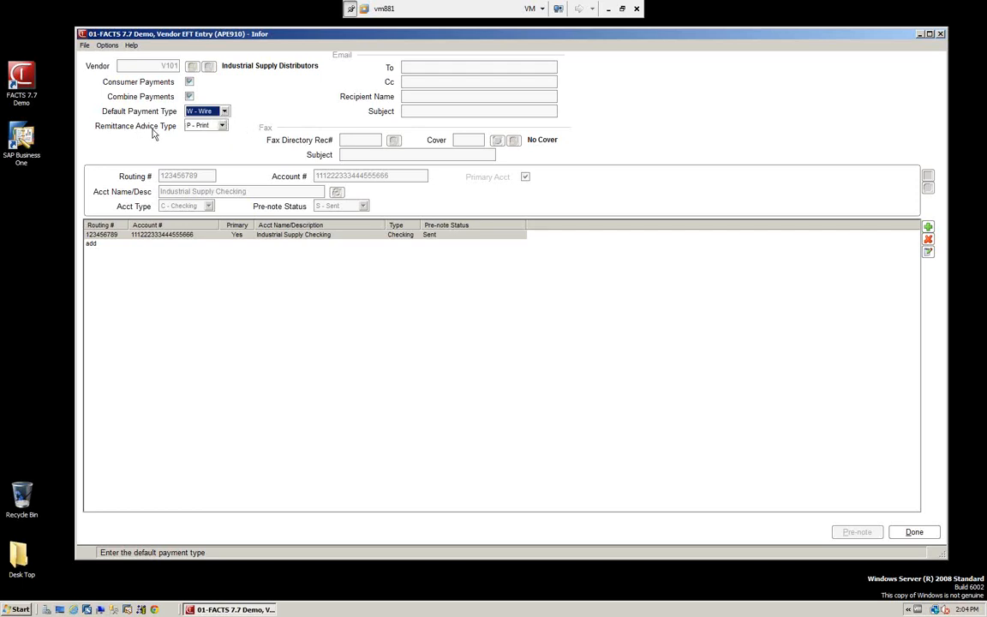
# Review the remittance advice types and the checking account's type and pre-note status options, discard the account edit, and exit Vendor EFT Entry.
pyautogui.click(222, 127)
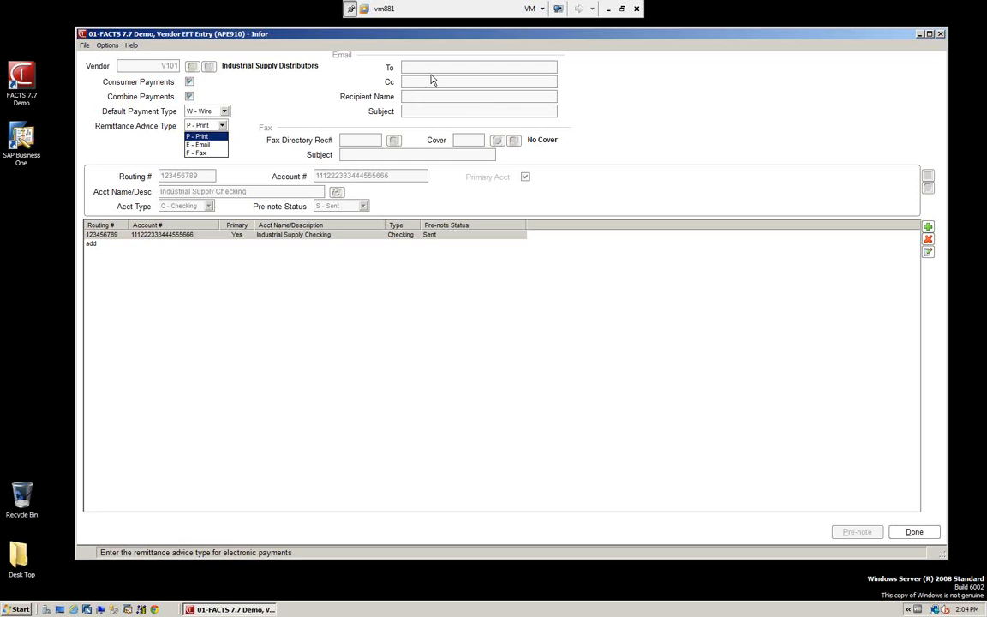
pyautogui.click(294, 90)
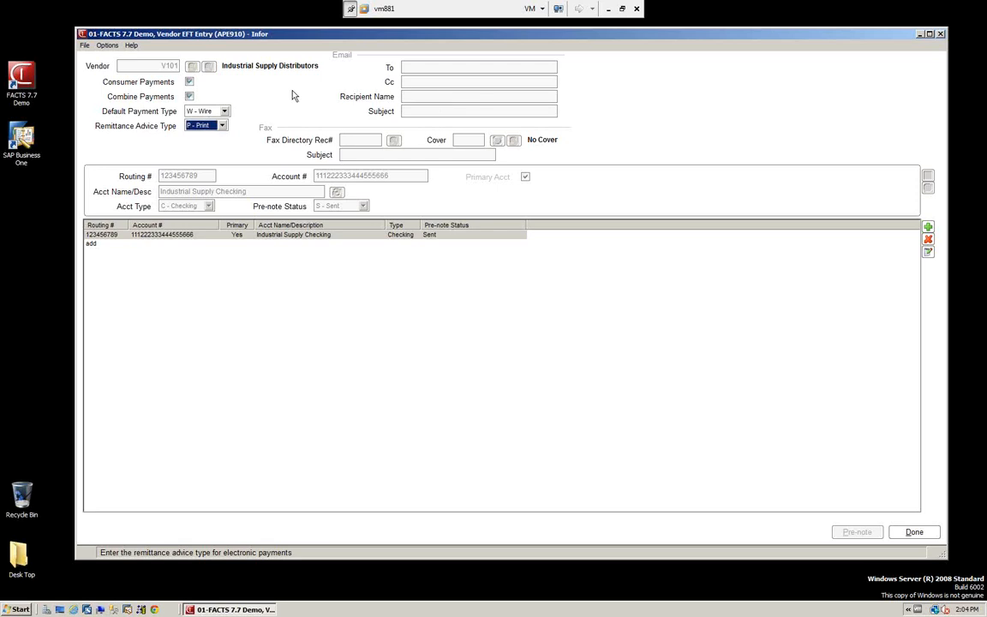
pyautogui.doubleClick(178, 234)
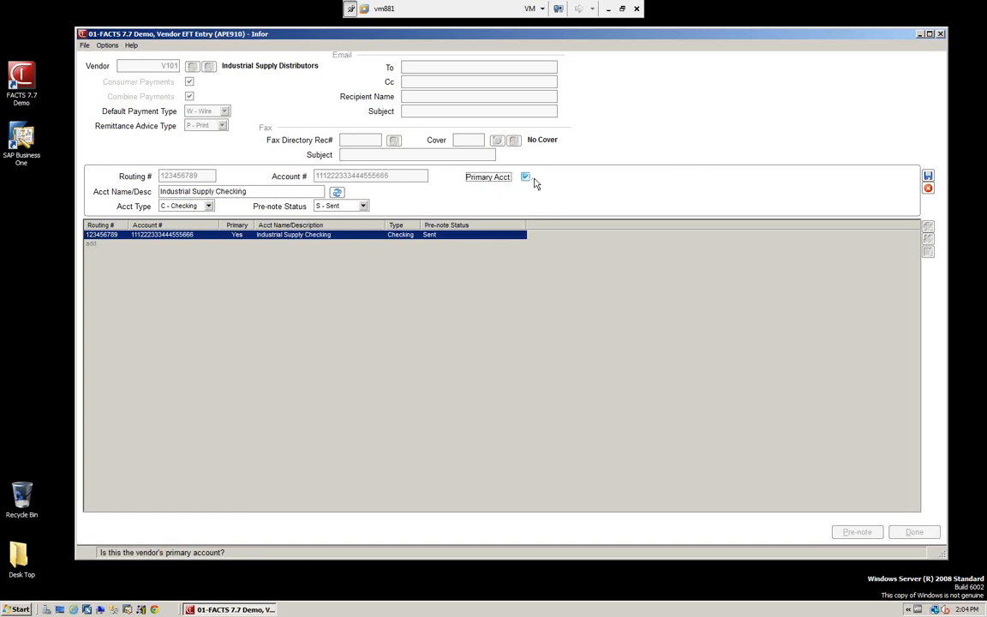
pyautogui.click(160, 194)
pyautogui.click(208, 207)
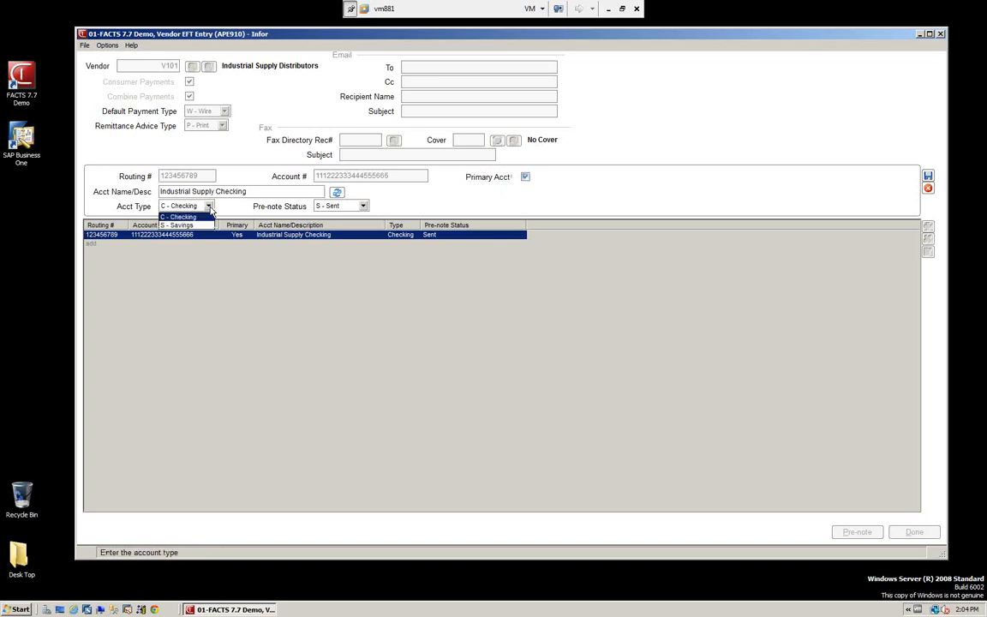
pyautogui.click(201, 208)
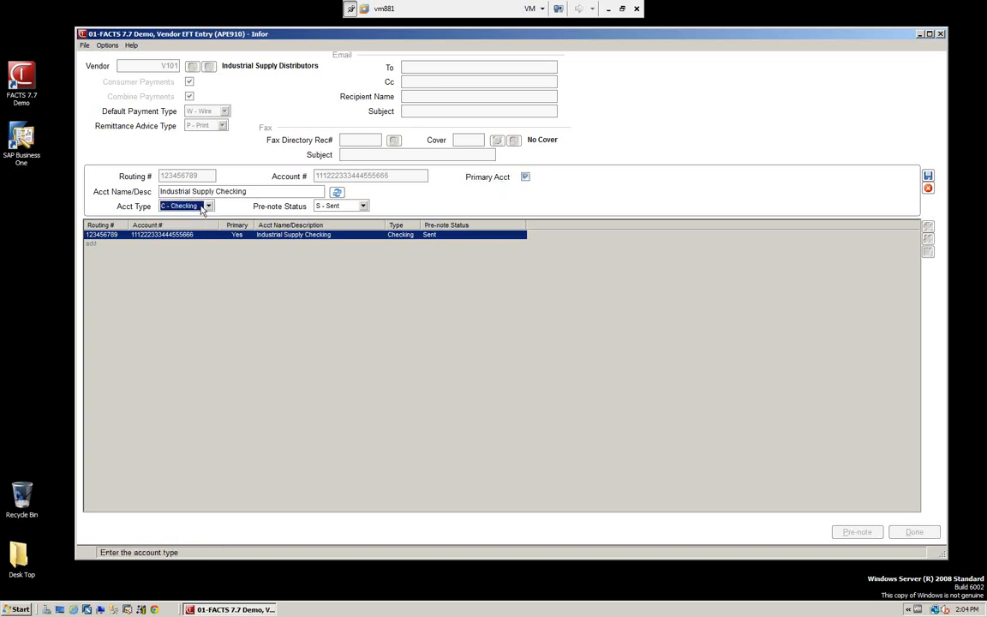
pyautogui.click(364, 207)
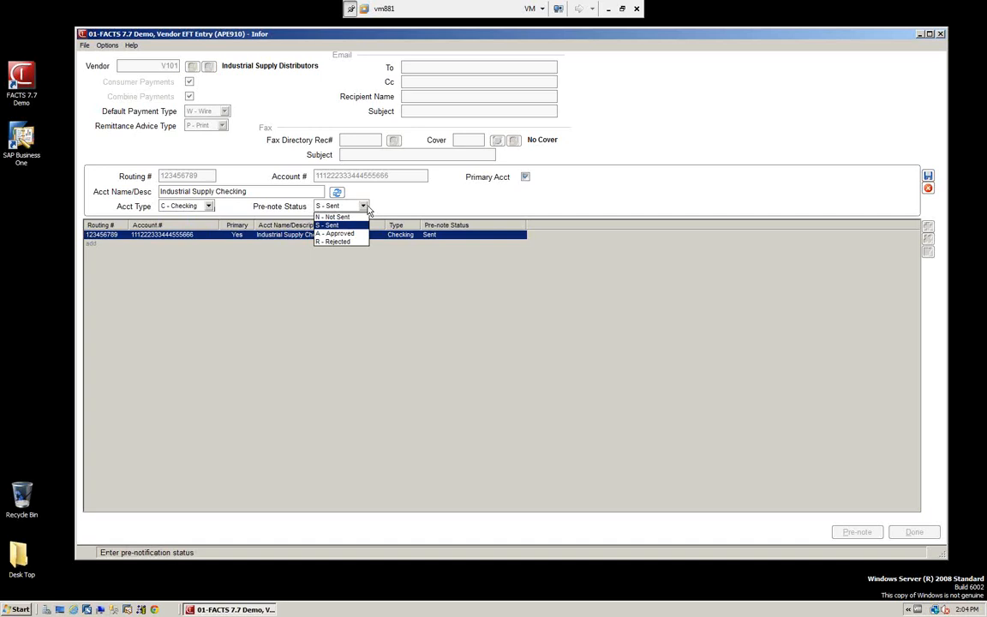
pyautogui.click(399, 203)
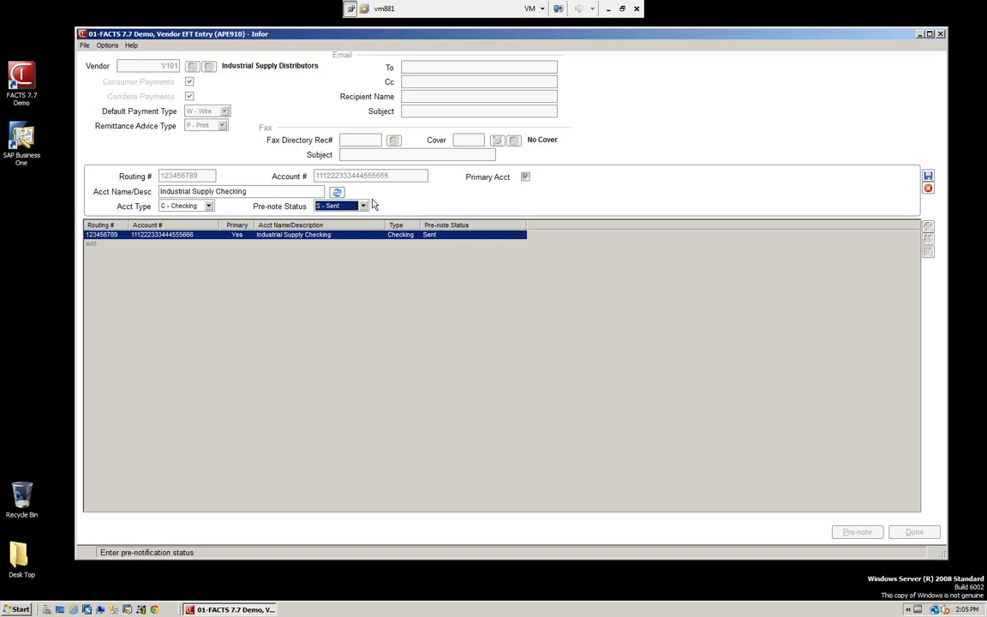
pyautogui.click(928, 191)
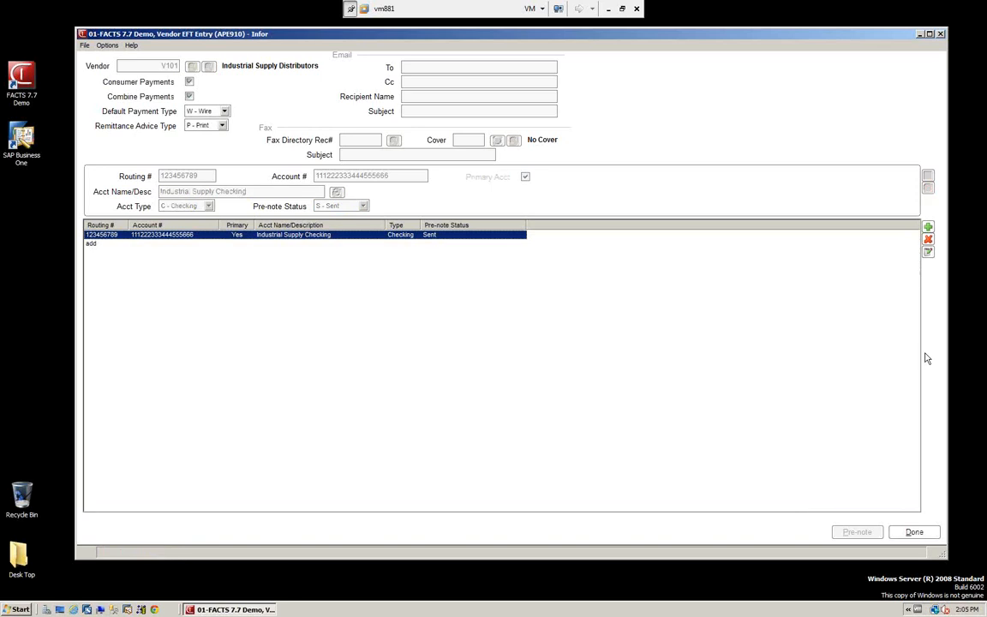
pyautogui.click(914, 533)
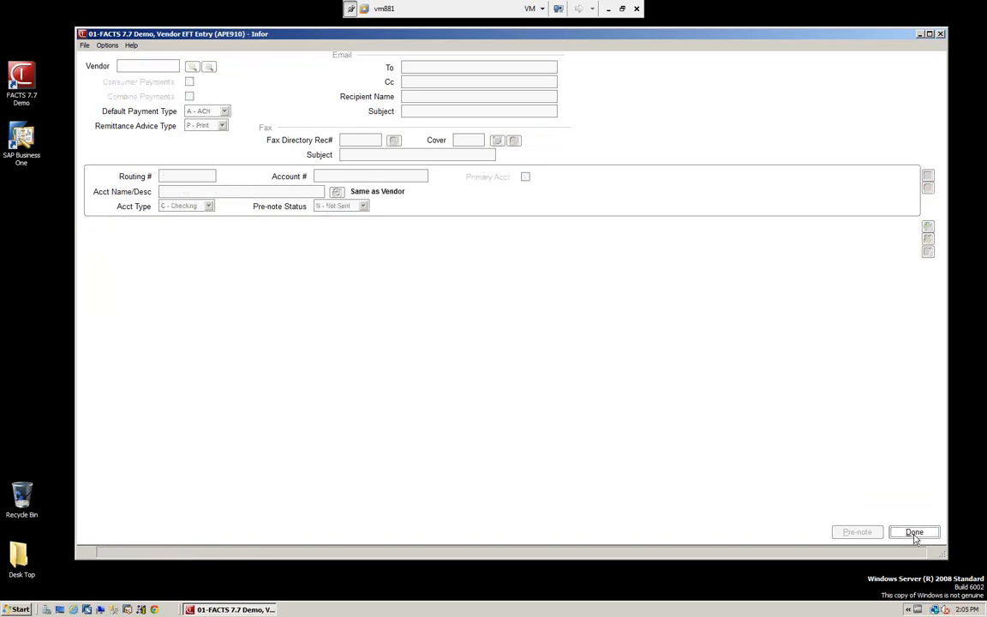
pyautogui.click(914, 532)
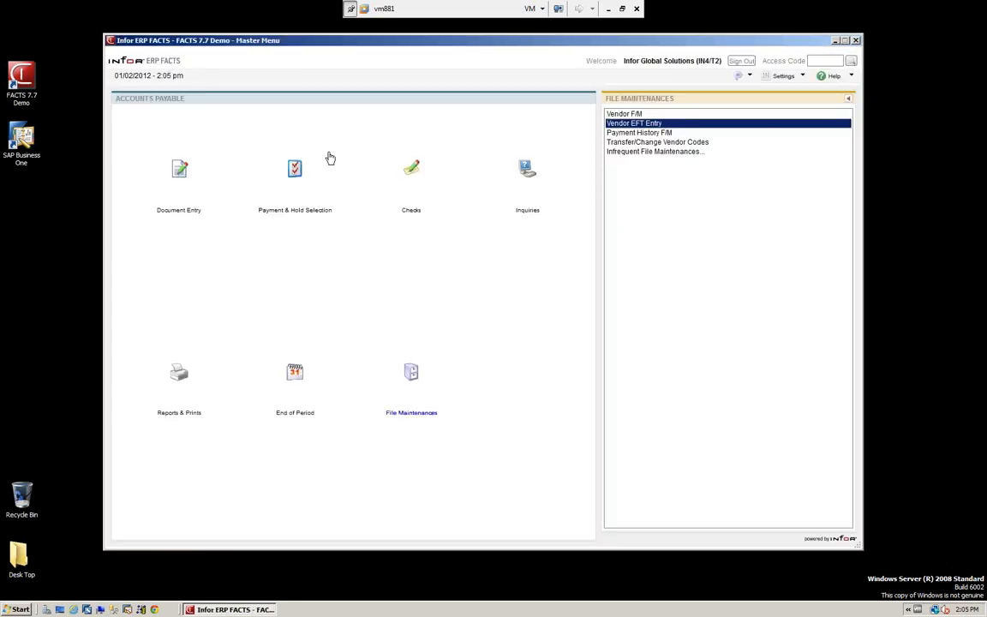
# Open Payment Selection by Date, review the available payment types, and cancel without running the selection.
pyautogui.click(292, 170)
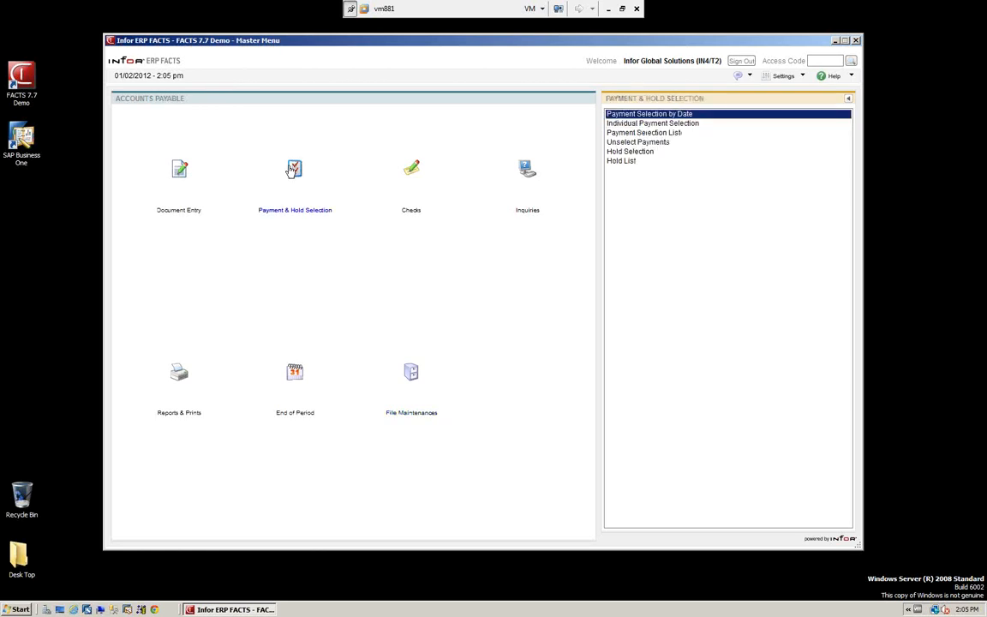
pyautogui.click(622, 117)
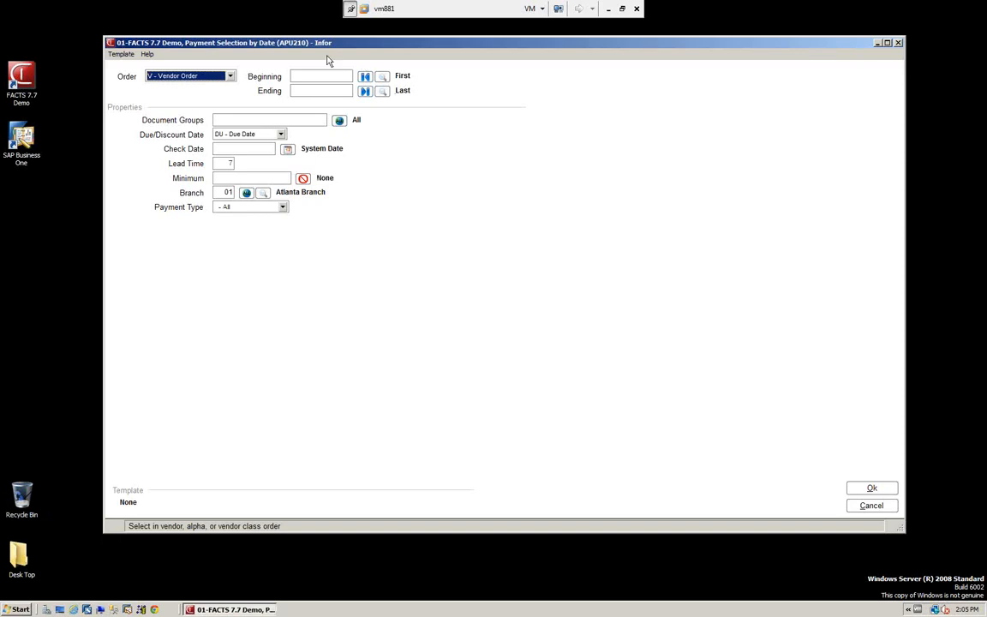
pyautogui.click(282, 208)
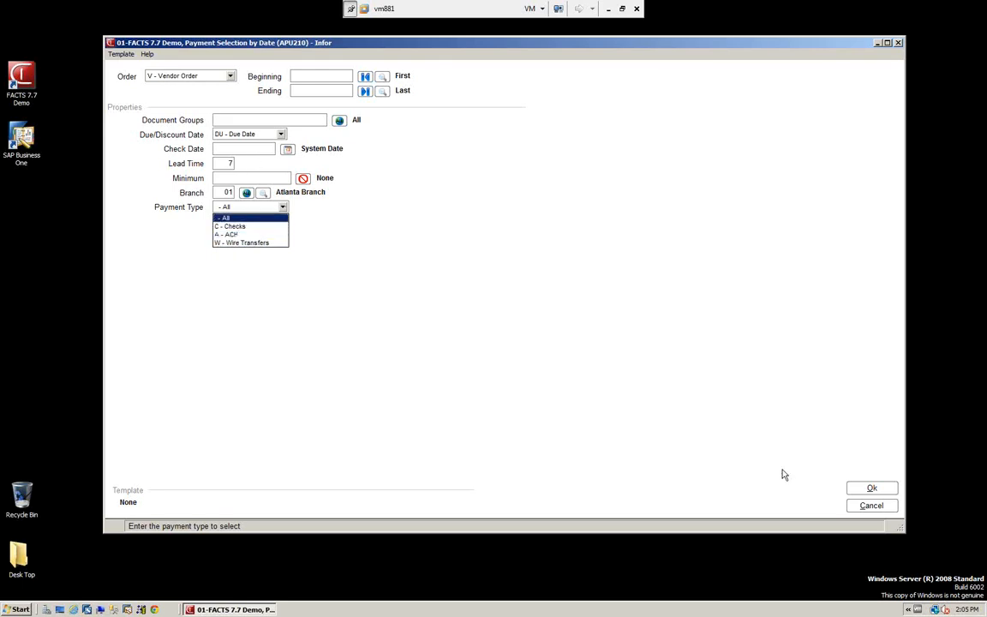
pyautogui.click(871, 506)
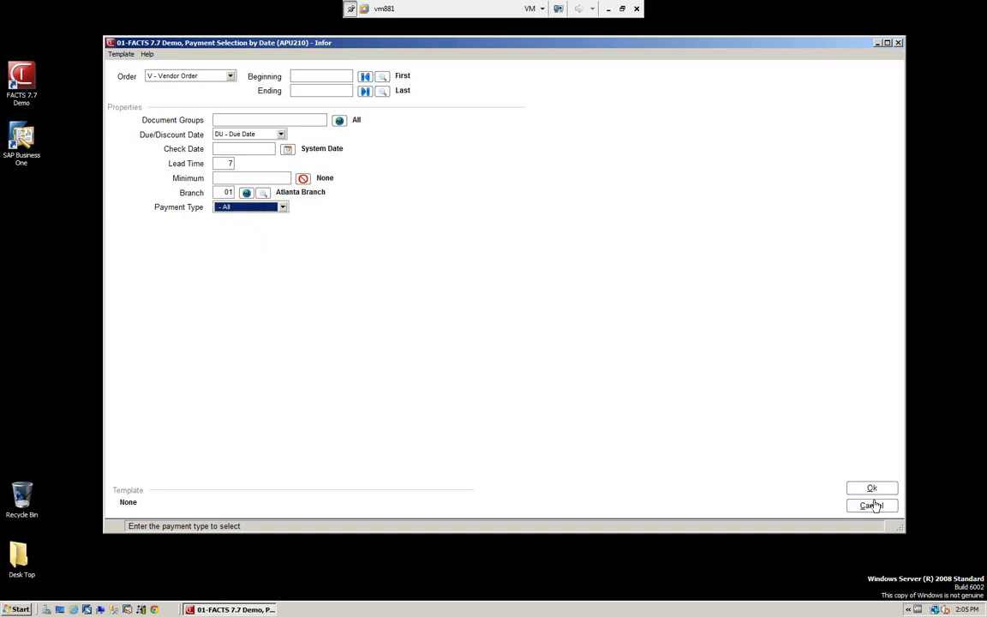
pyautogui.click(872, 505)
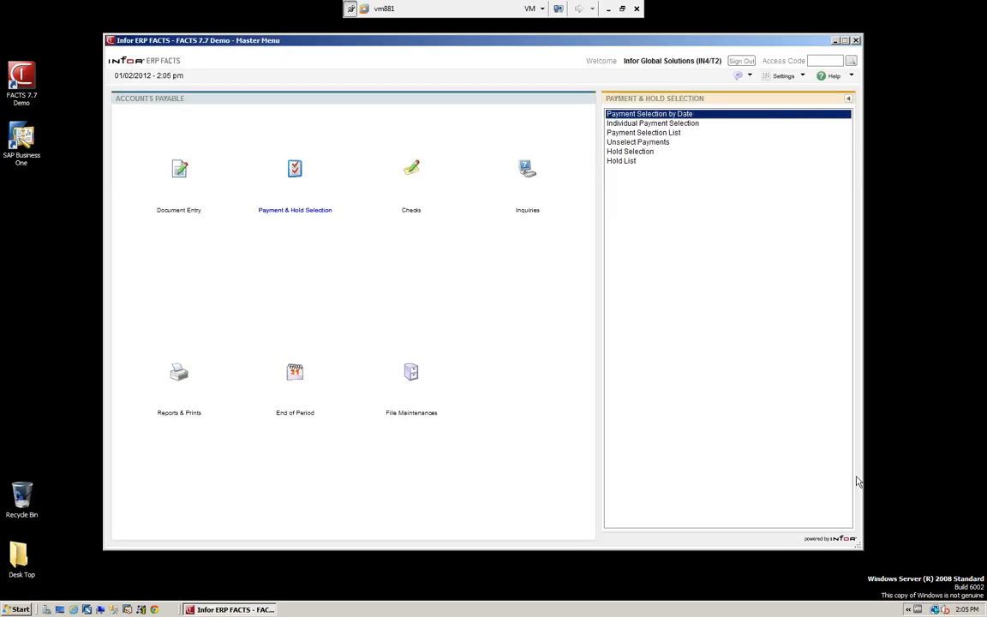
# Load the documents of Industrial Supply Distributors in Individual Payment Selection for branch 01 with cutoff date 01/02/2012.
pyautogui.click(636, 123)
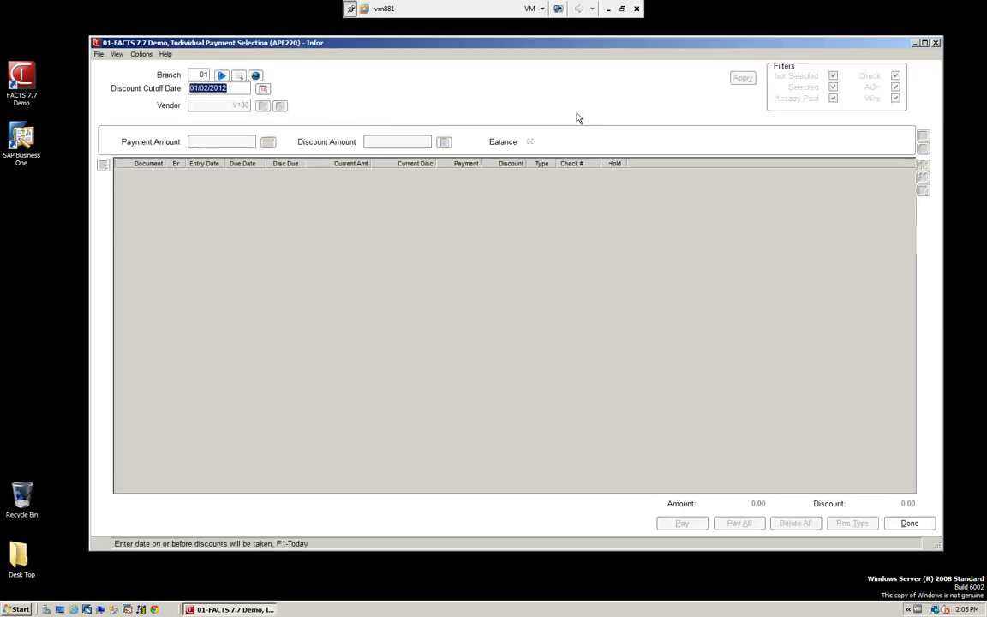
pyautogui.press('Return')
pyautogui.click(262, 106)
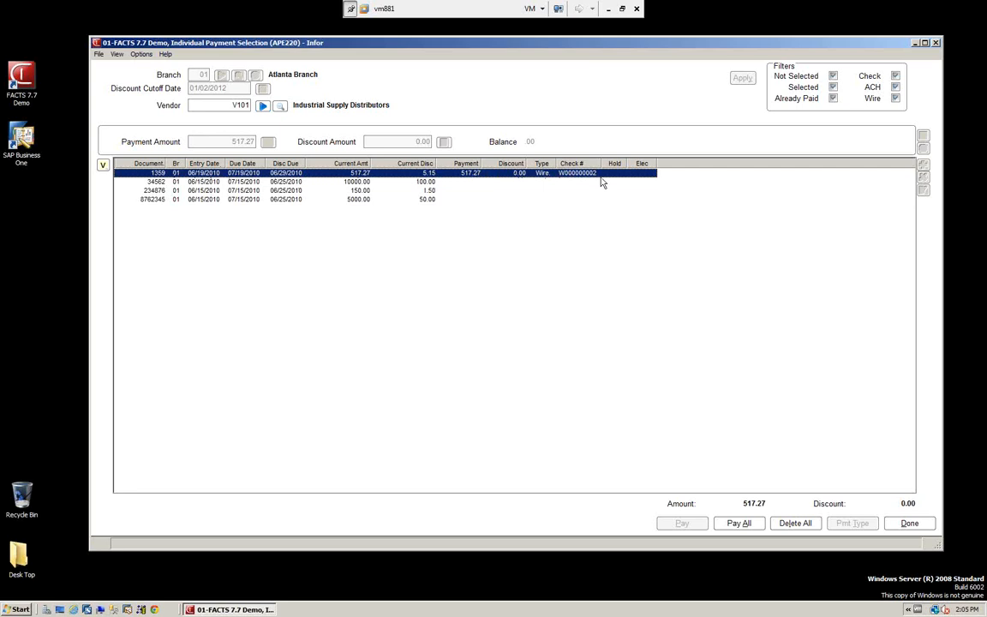
# Filter the vendor's documents to already paid wire payments only, and add the documents not selected for payment to the list.
pyautogui.click(833, 75)
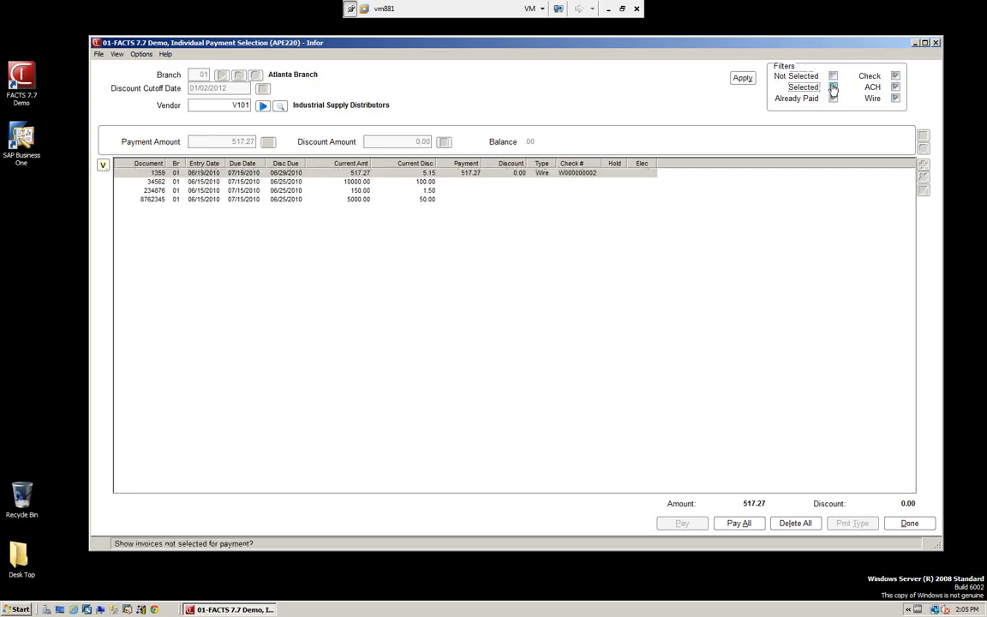
pyautogui.click(833, 87)
pyautogui.click(896, 75)
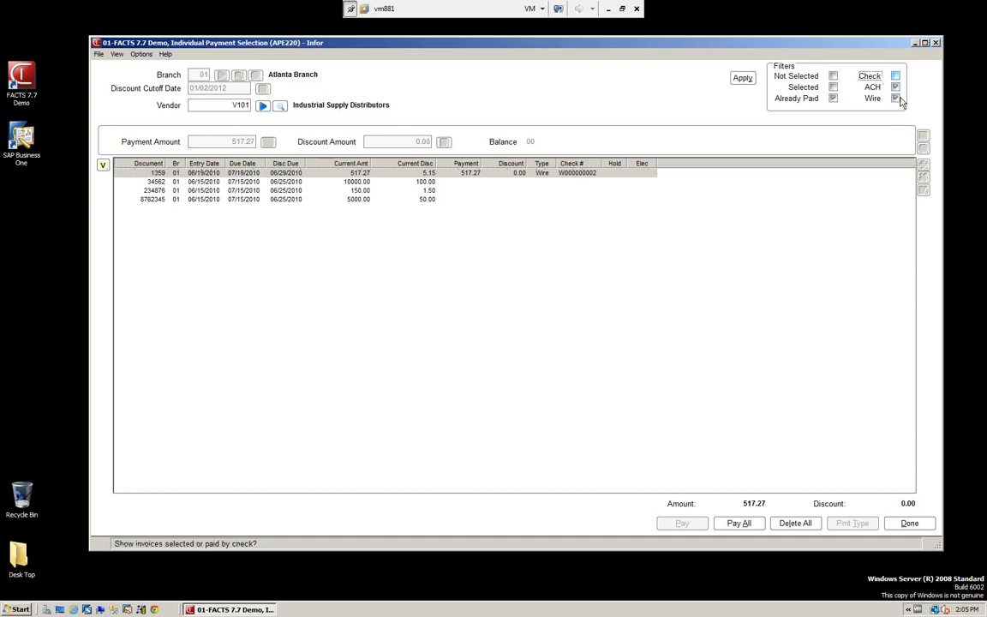
pyautogui.click(895, 86)
pyautogui.click(743, 78)
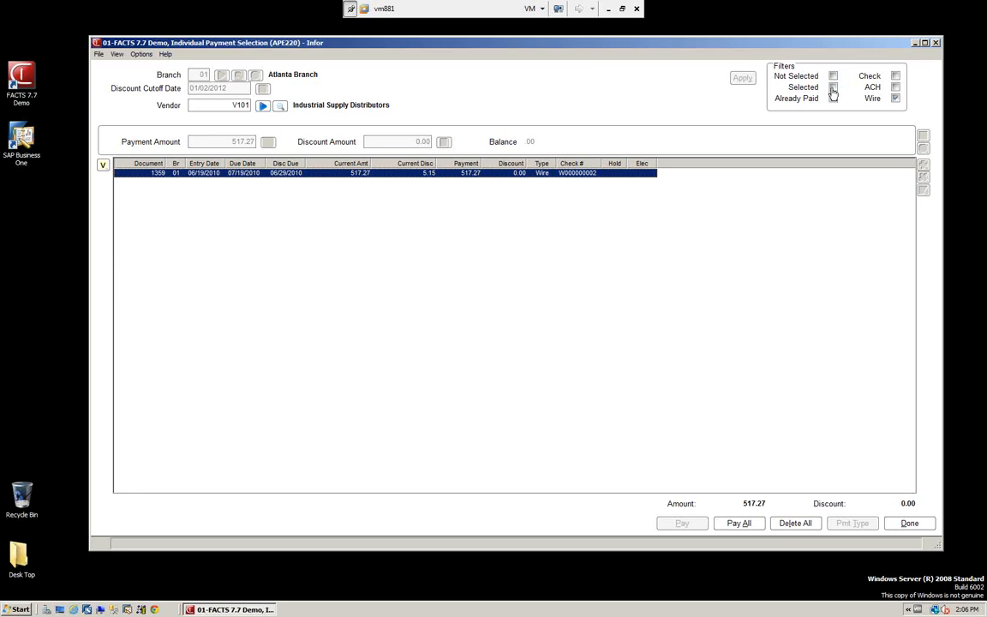
pyautogui.click(833, 76)
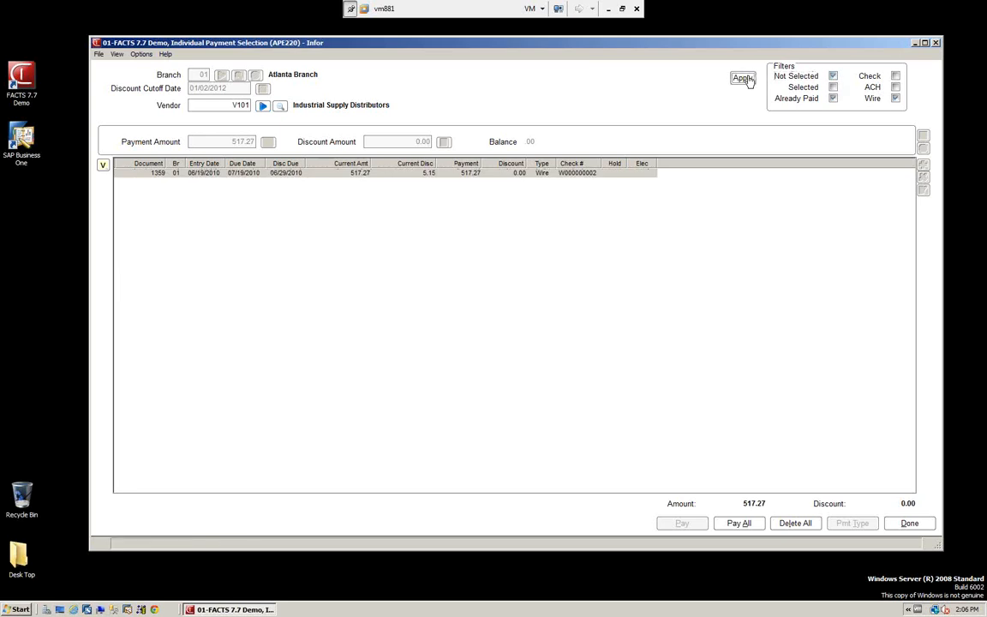
pyautogui.click(744, 78)
# Filter the documents to show Not Selected, Selected, Check and ACH, excluding Already Paid and Wire.
pyautogui.click(833, 88)
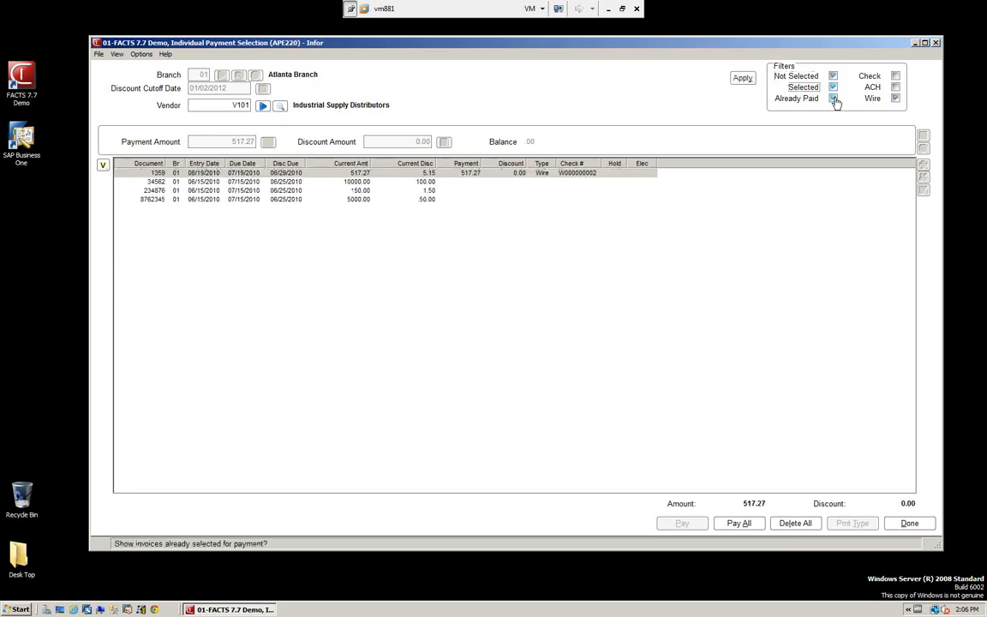
pyautogui.click(833, 99)
pyautogui.click(896, 77)
pyautogui.click(895, 87)
pyautogui.click(895, 98)
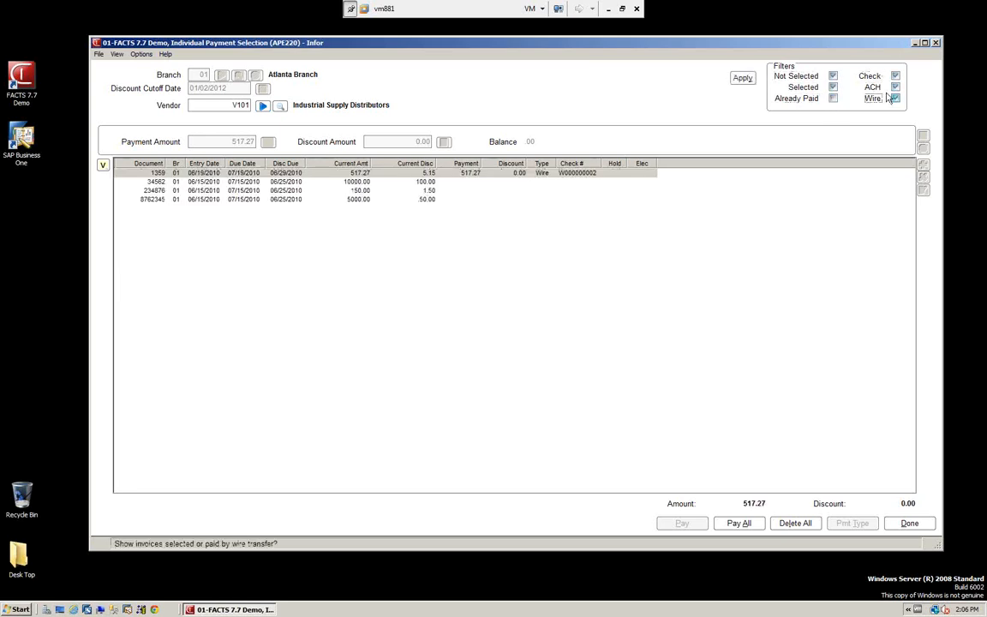
pyautogui.click(743, 79)
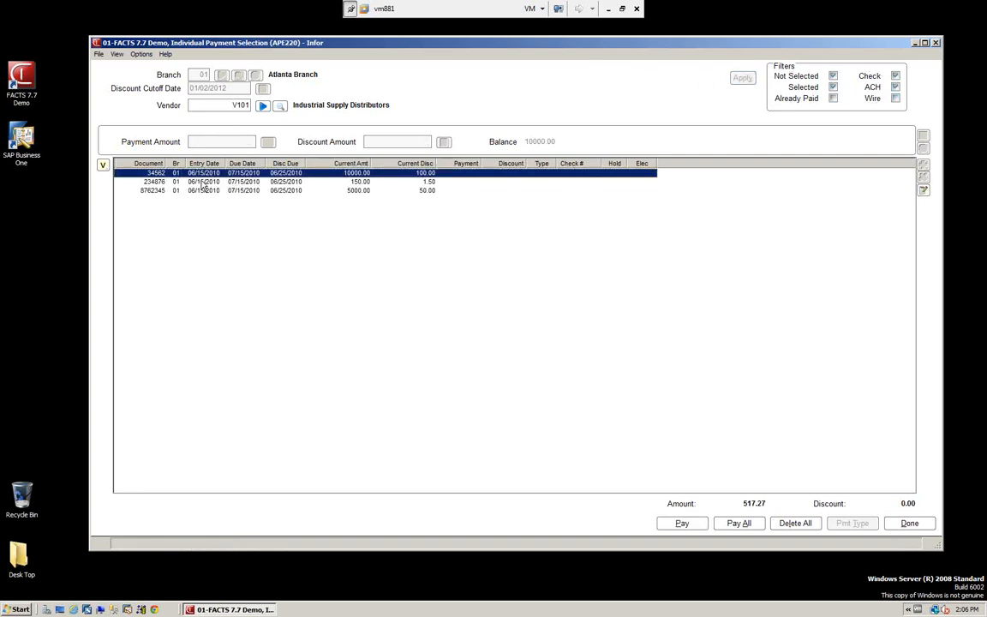
# Select document 34562 for full payment and exit Individual Payment Selection.
pyautogui.click(204, 183)
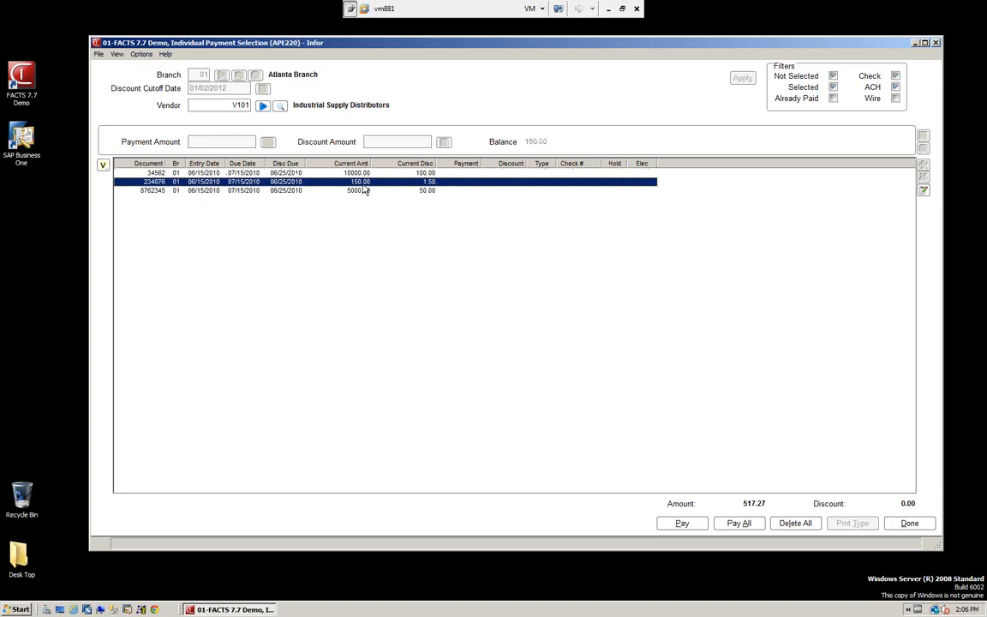
pyautogui.click(283, 173)
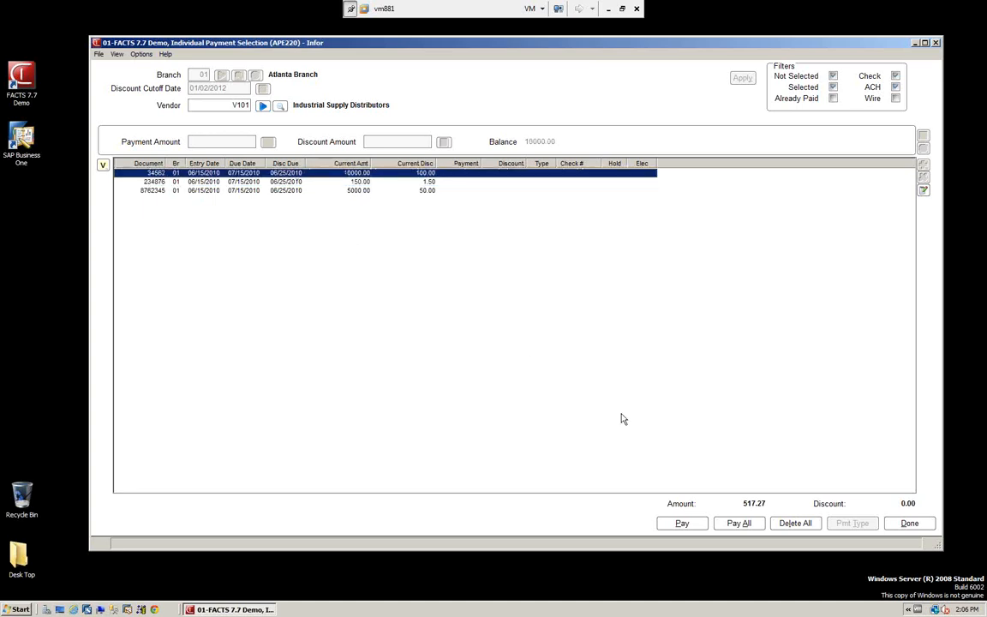
pyautogui.click(683, 523)
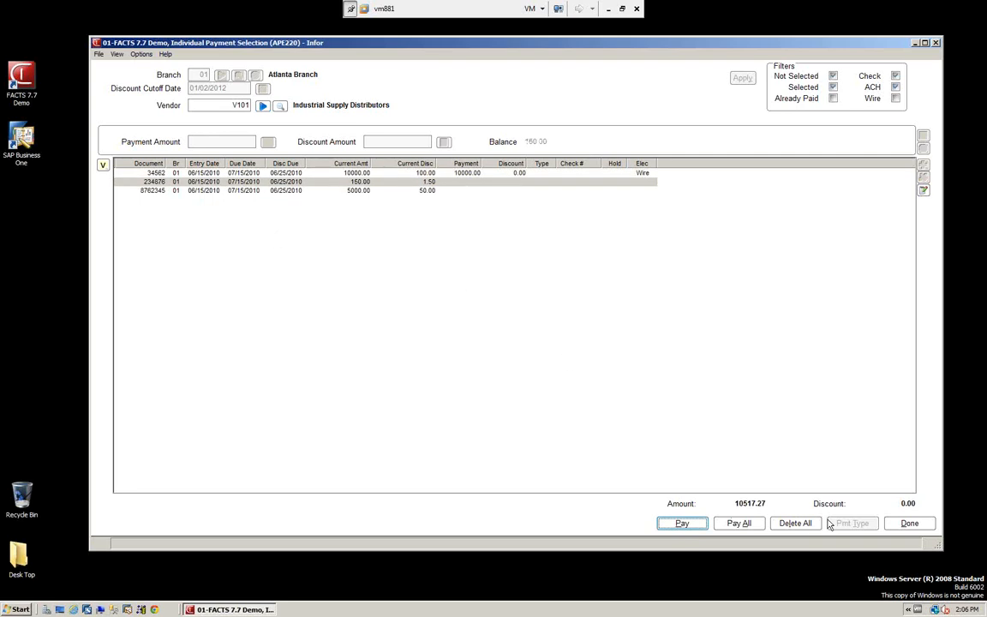
pyautogui.click(910, 523)
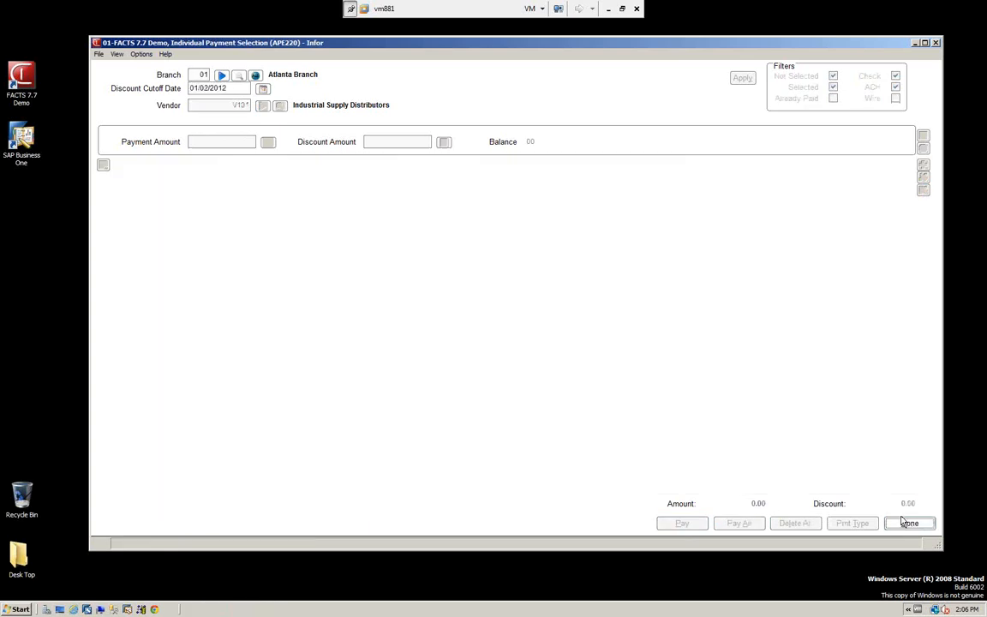
pyautogui.click(910, 525)
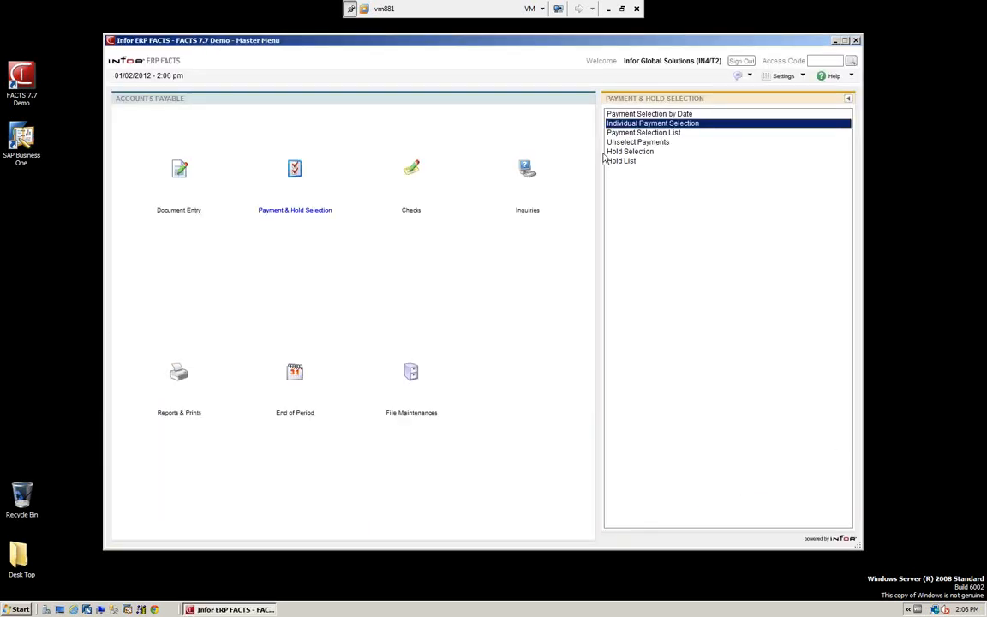
# Print the Payment Selection List to file for branch 01 with paper and electronic payments separated, review it, and close it.
pyautogui.click(620, 134)
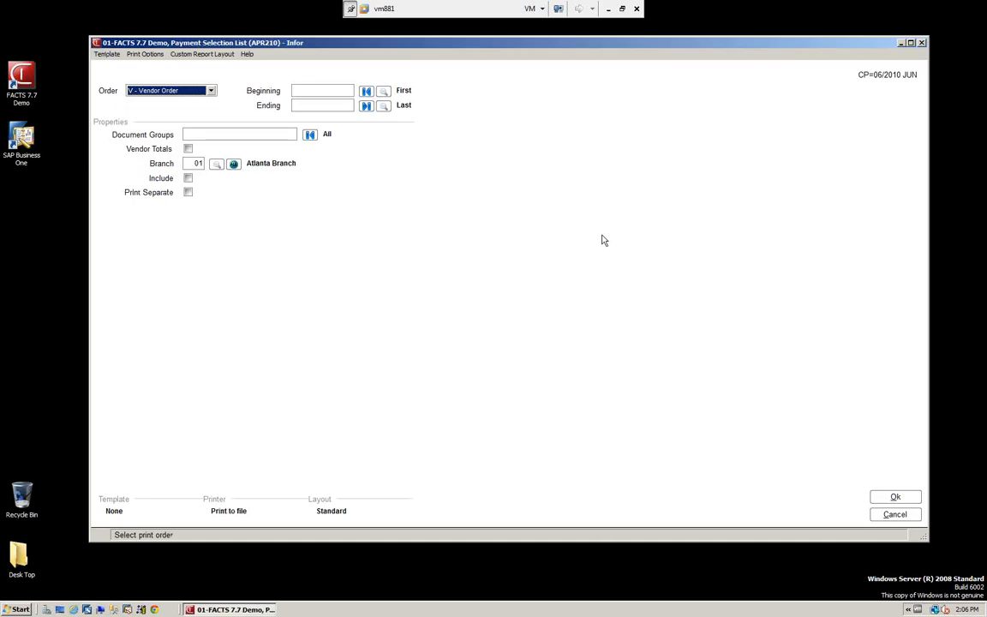
pyautogui.click(187, 194)
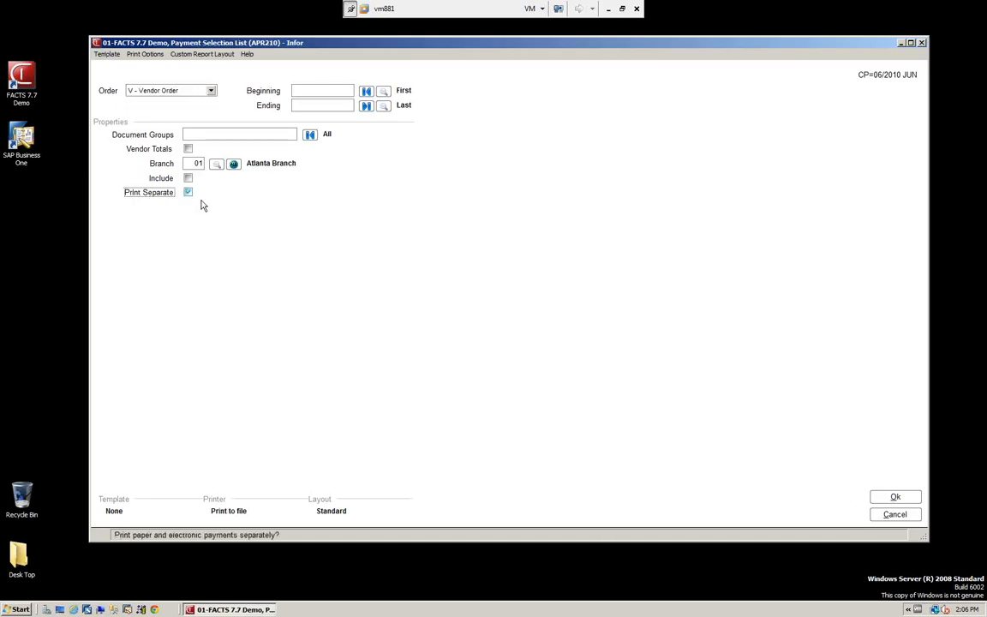
pyautogui.click(188, 191)
pyautogui.click(891, 499)
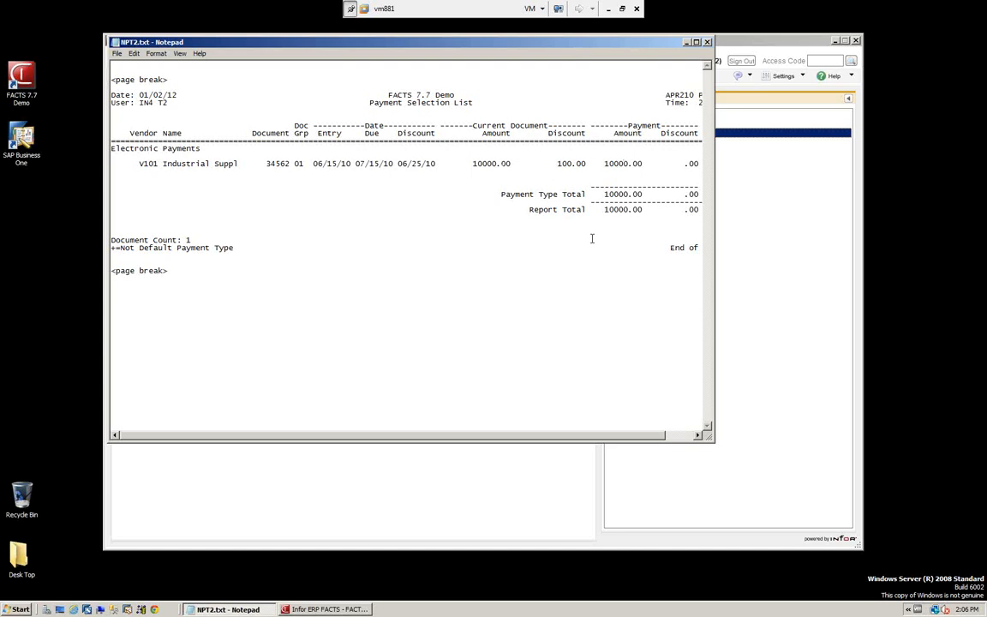
pyautogui.click(707, 42)
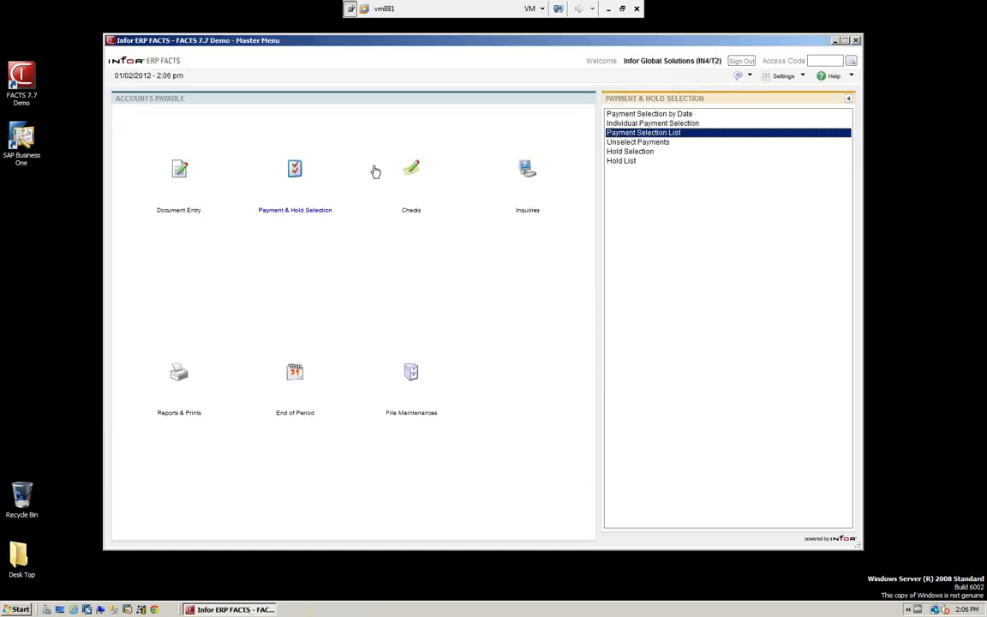
# Load the documents of vendor V100 in Individual Payment Selection for branch 01.
pyautogui.click(623, 124)
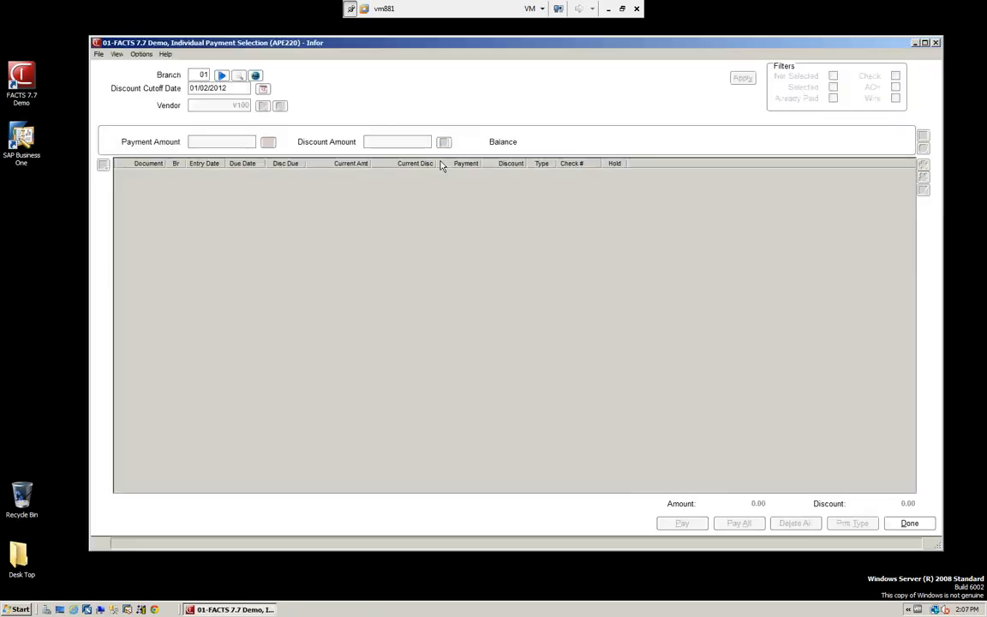
pyautogui.press('Return')
pyautogui.press('Return')
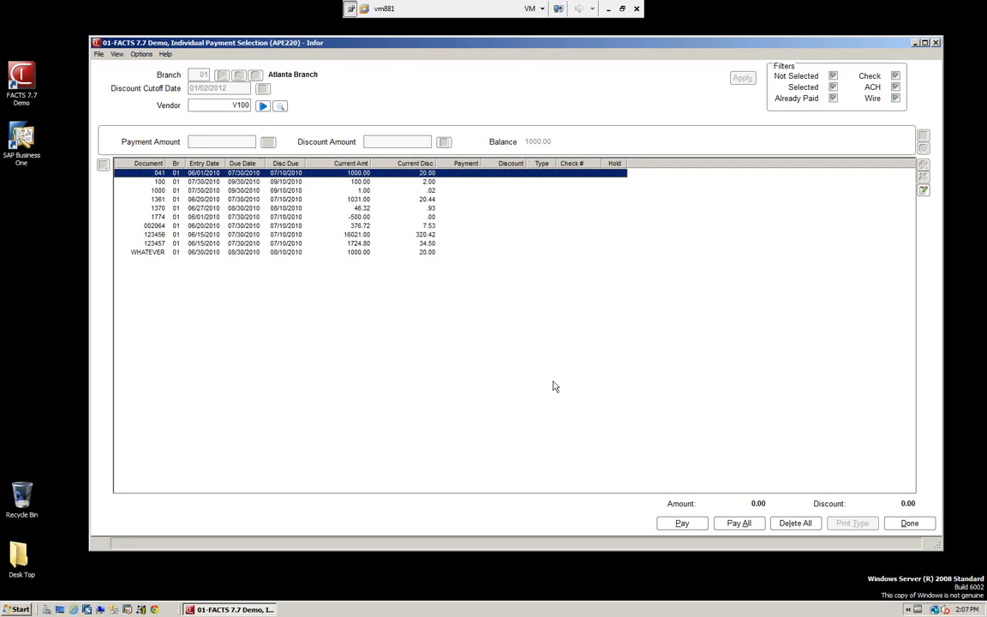
# Select document 041 of vendor V100 for full payment and exit Individual Payment Selection.
pyautogui.click(685, 524)
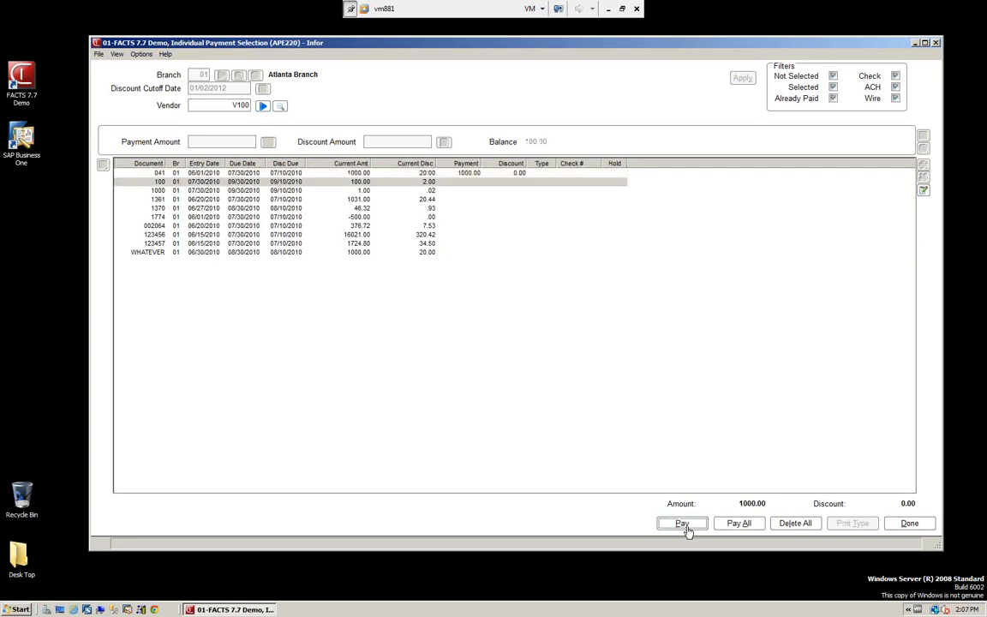
pyautogui.click(904, 526)
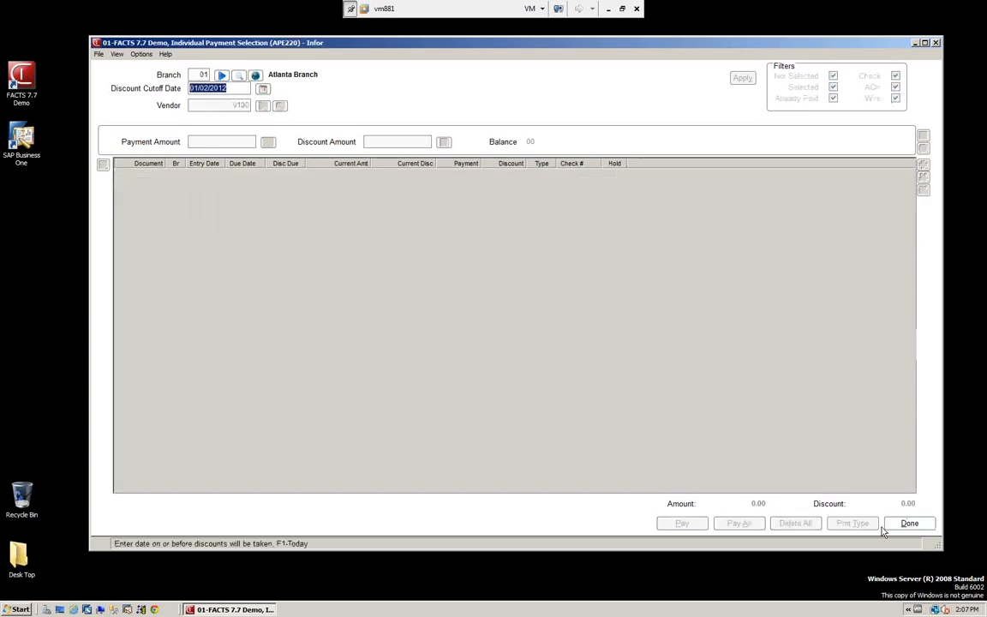
pyautogui.click(905, 525)
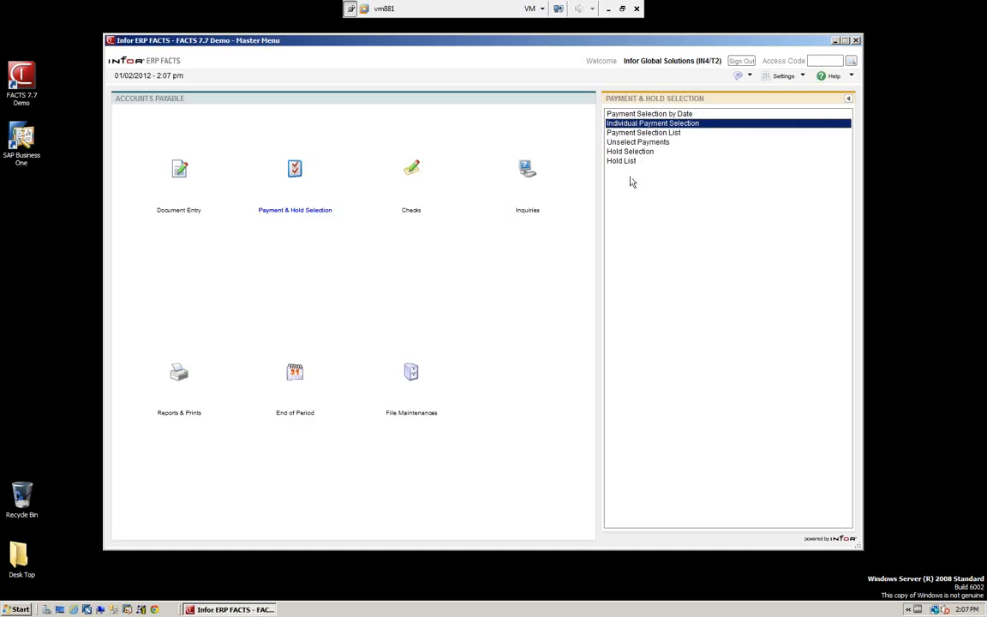
# Print the Payment Selection List to file for branch 01 without separating payment types, review the full width of the report, and close it.
pyautogui.click(623, 134)
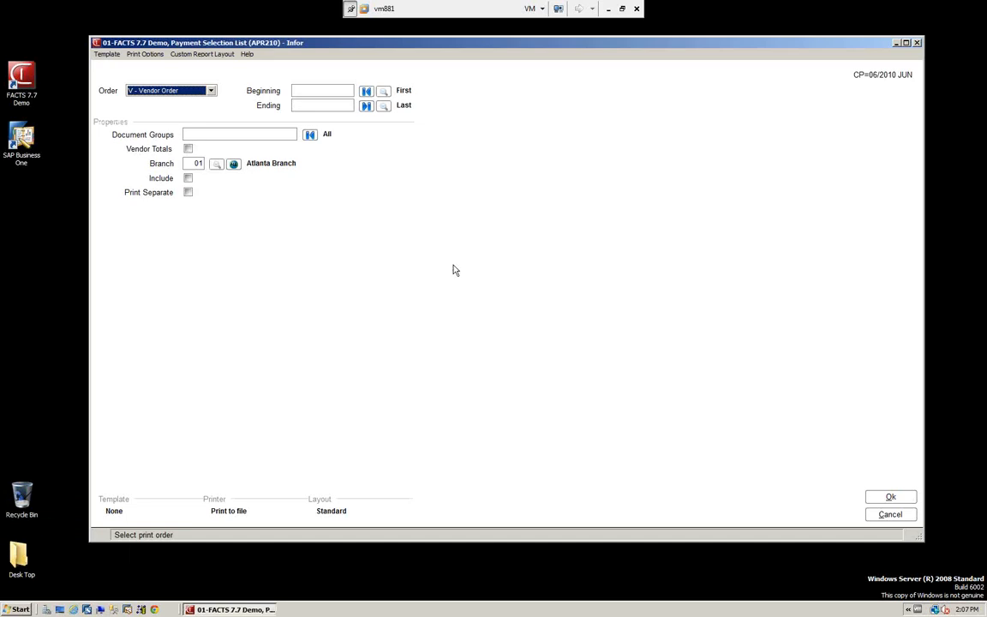
pyautogui.click(891, 498)
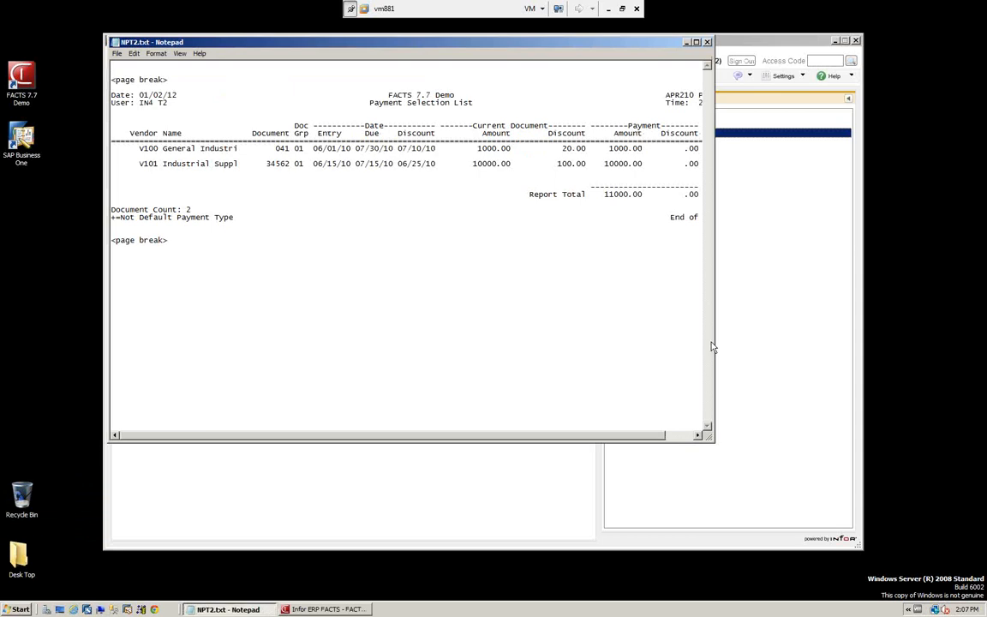
pyautogui.click(697, 42)
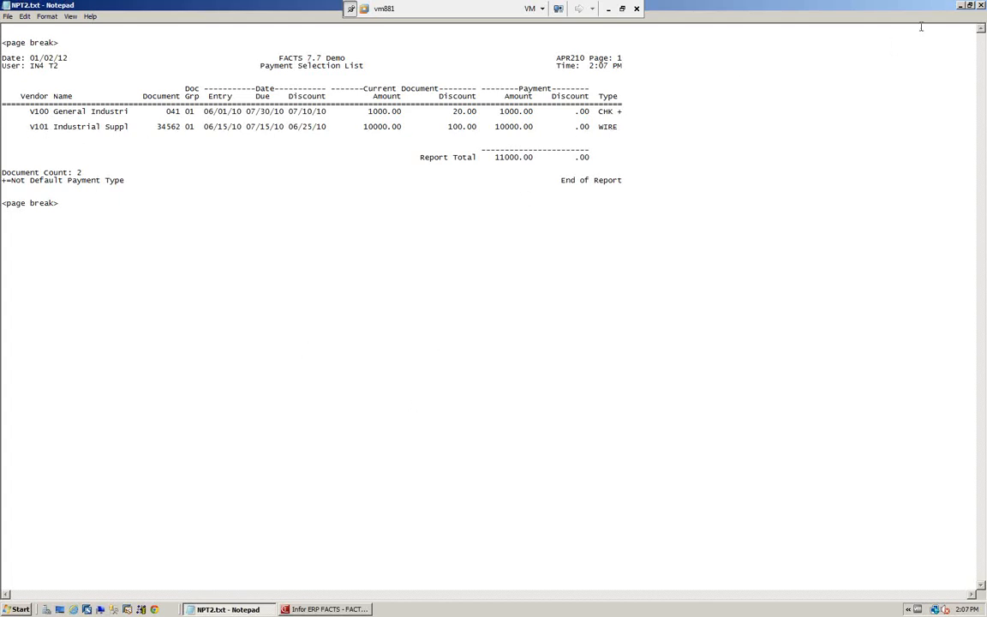
pyautogui.click(981, 5)
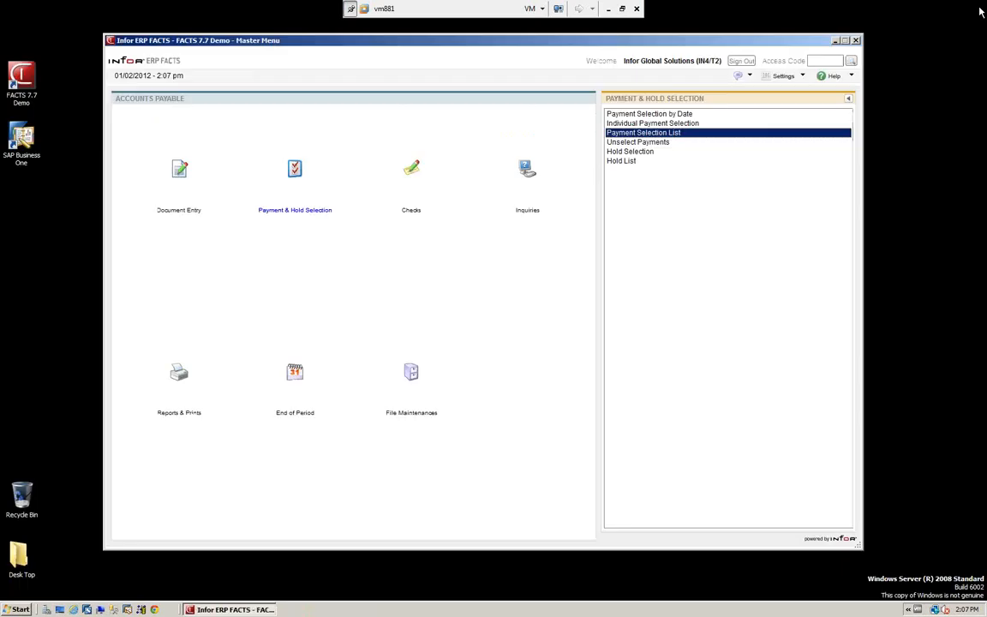
# Print the Payment Selection List for branch 01 with paper and electronic payments separated, review the maximized report, and close it.
pyautogui.click(629, 135)
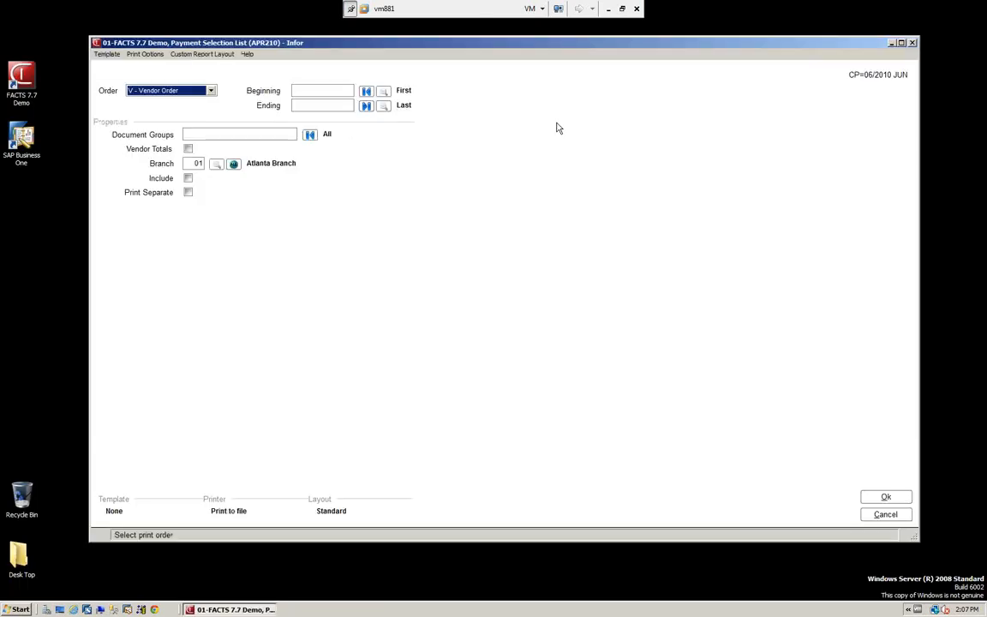
pyautogui.click(187, 192)
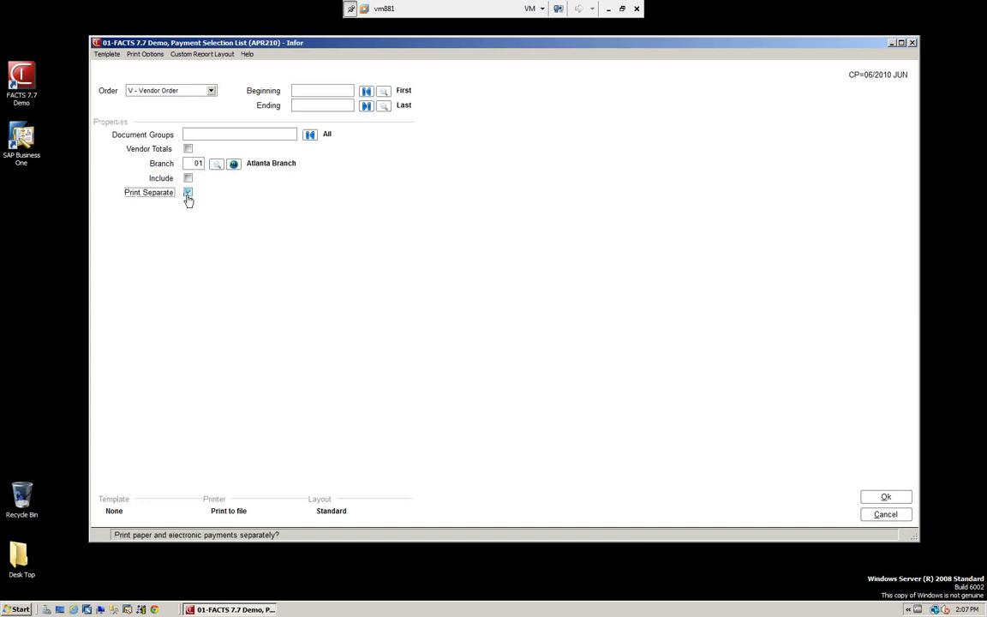
pyautogui.click(883, 500)
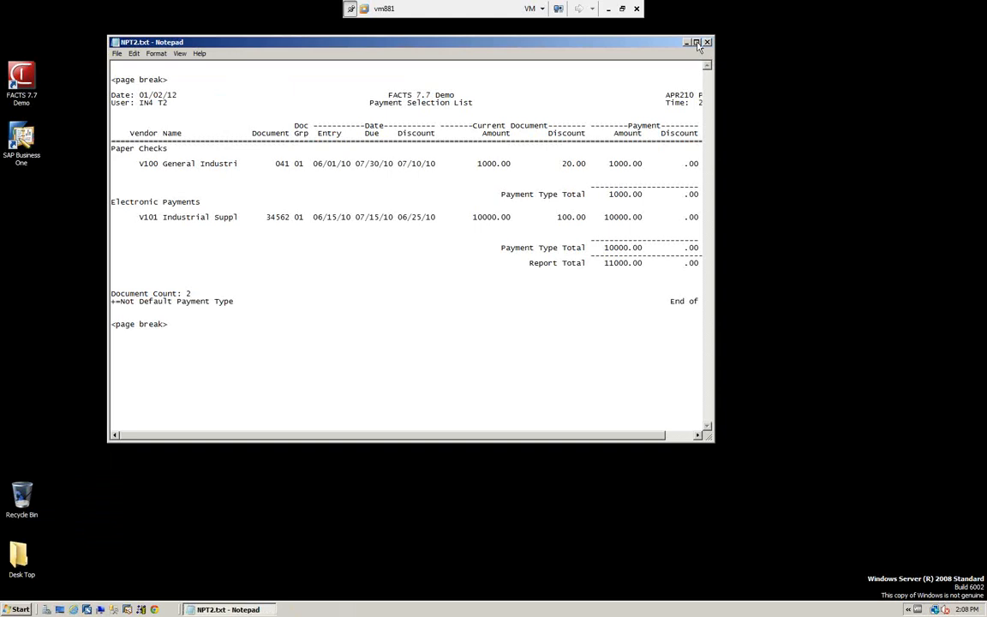
pyautogui.click(697, 43)
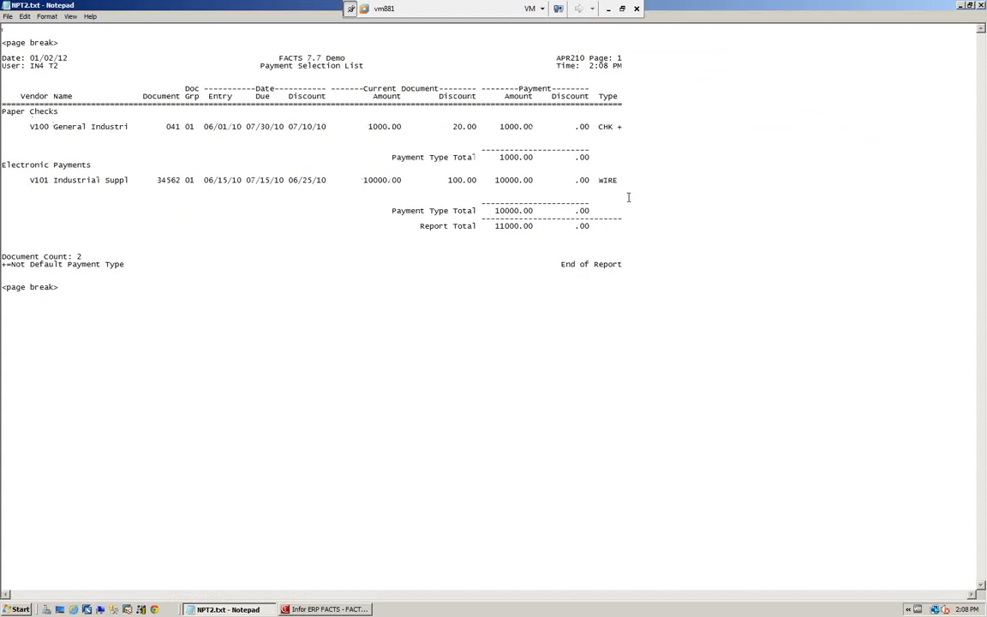
pyautogui.click(982, 6)
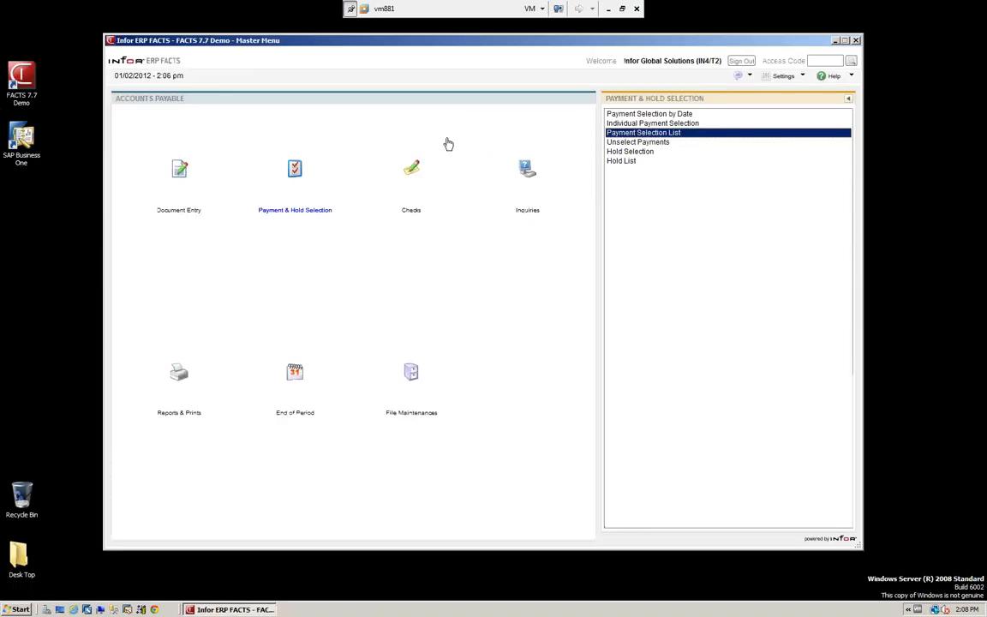
pyautogui.click(638, 143)
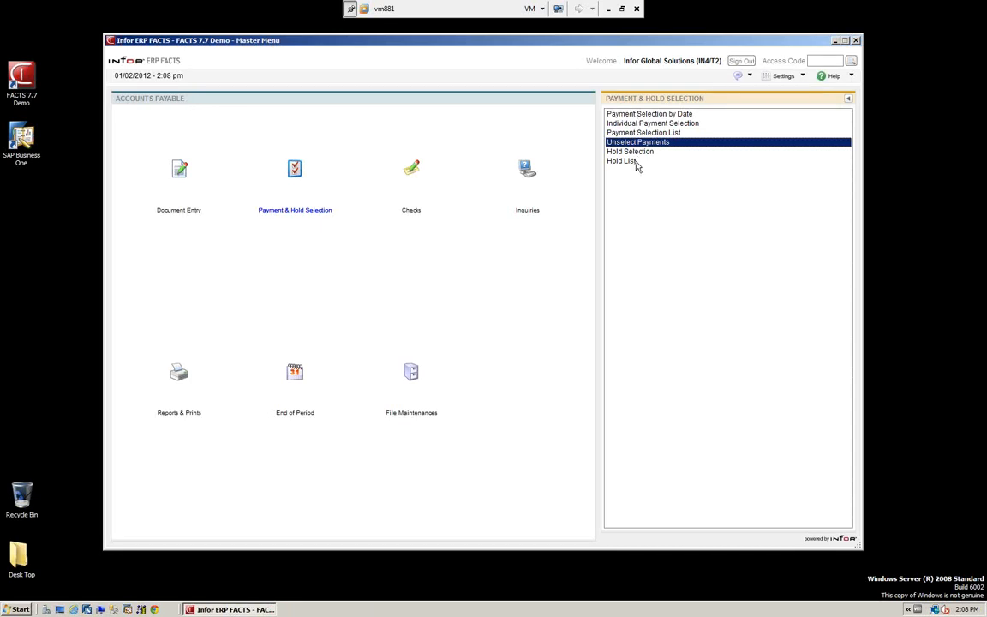
# Run the EFT Submission for bank 01 and branch 01, acknowledging its messages.
pyautogui.click(414, 170)
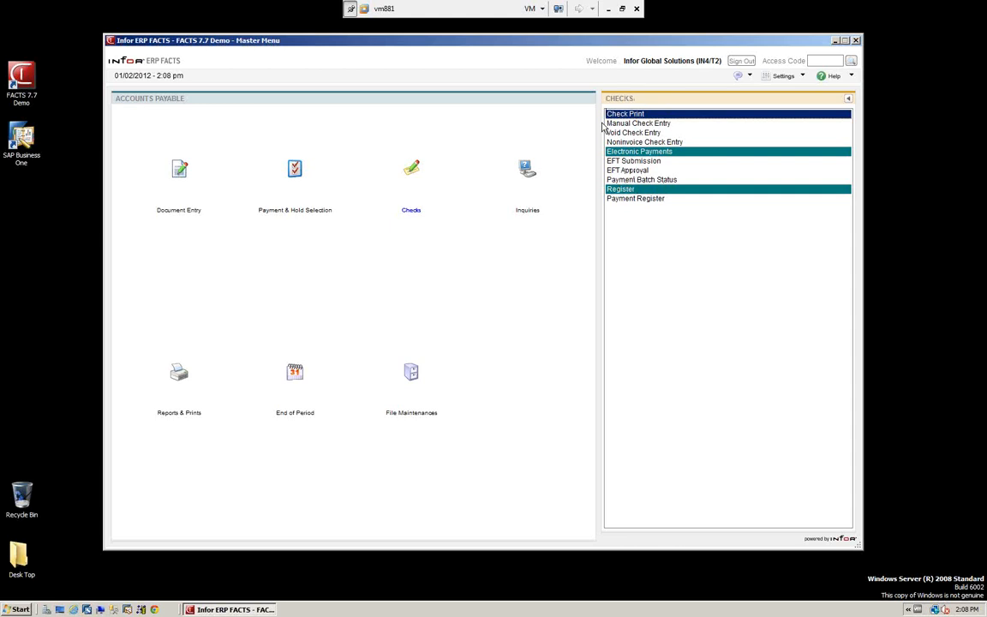
pyautogui.click(630, 161)
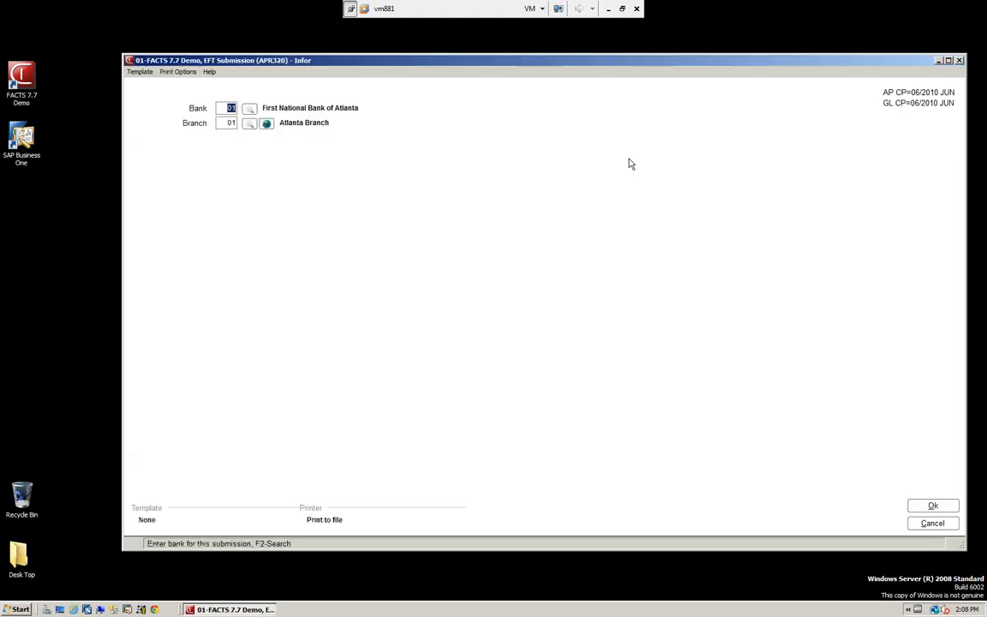
pyautogui.press('Return')
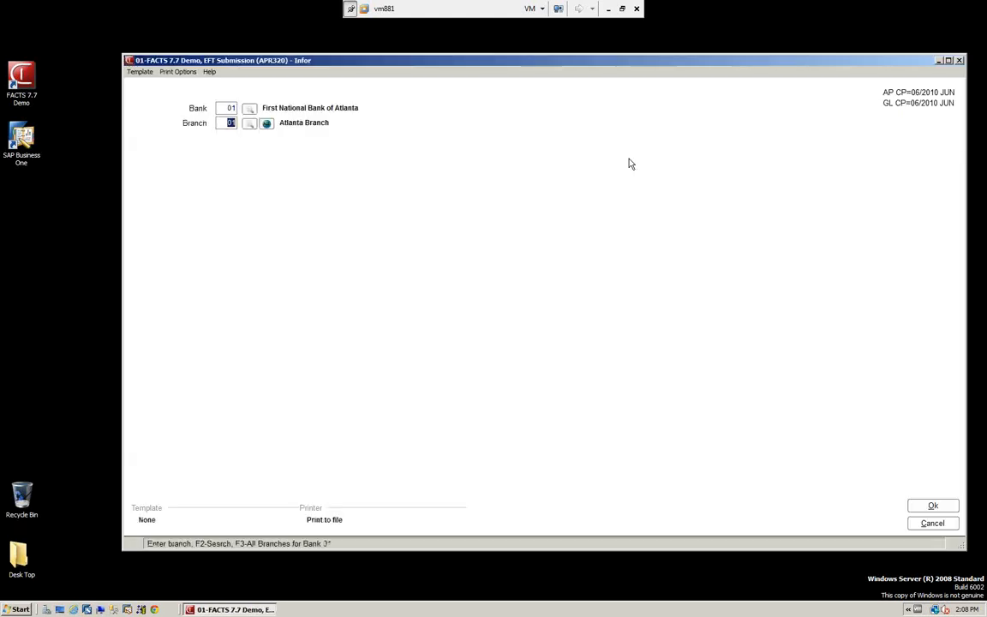
pyautogui.press('Return')
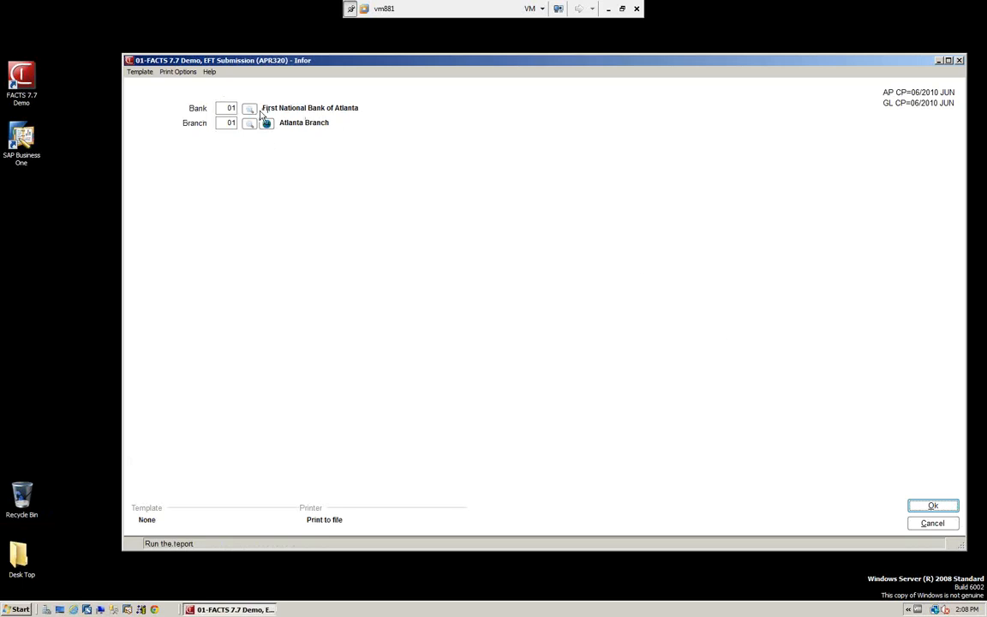
pyautogui.click(933, 507)
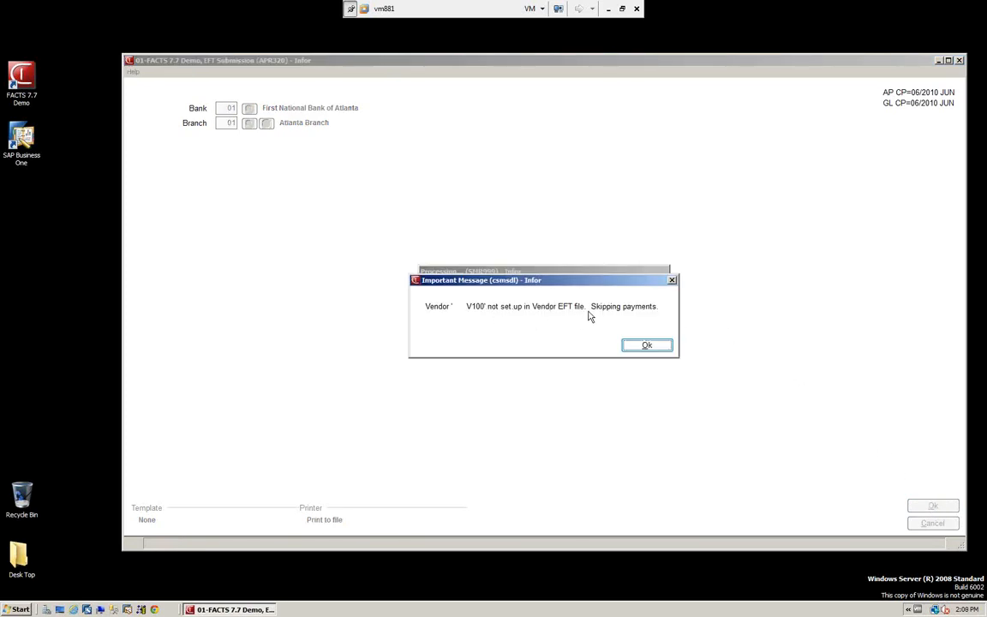
pyautogui.click(648, 346)
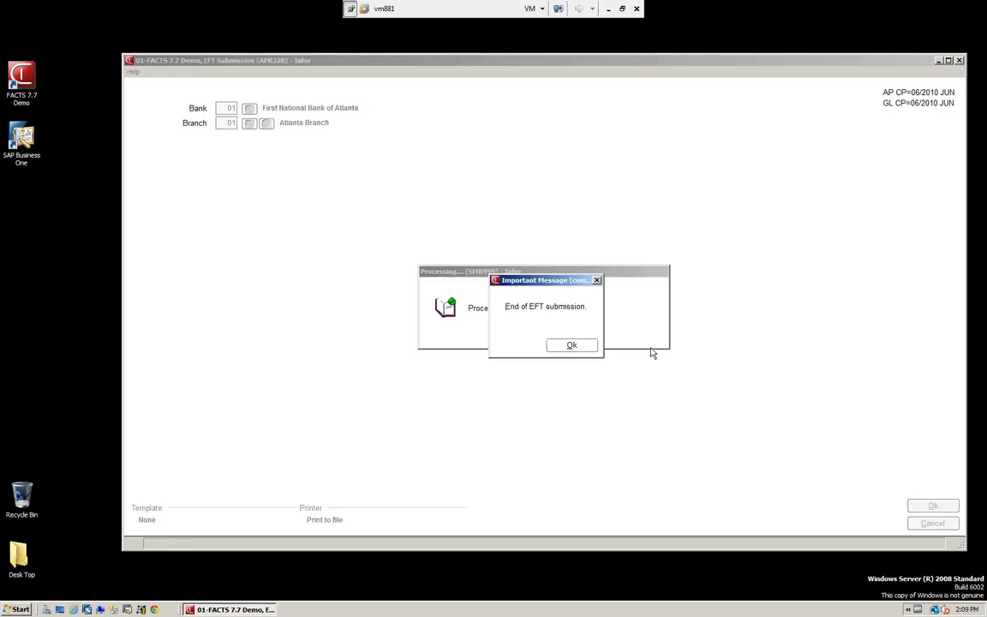
pyautogui.click(572, 346)
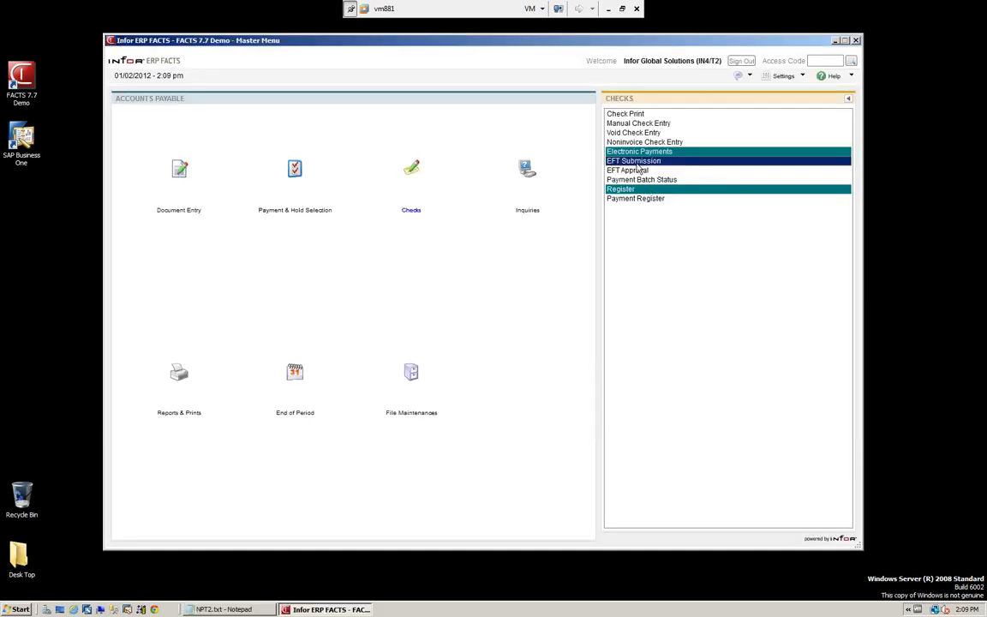
# Load bank 01 in EFT Approval and approve both wire payments to vendor V101.
pyautogui.click(634, 171)
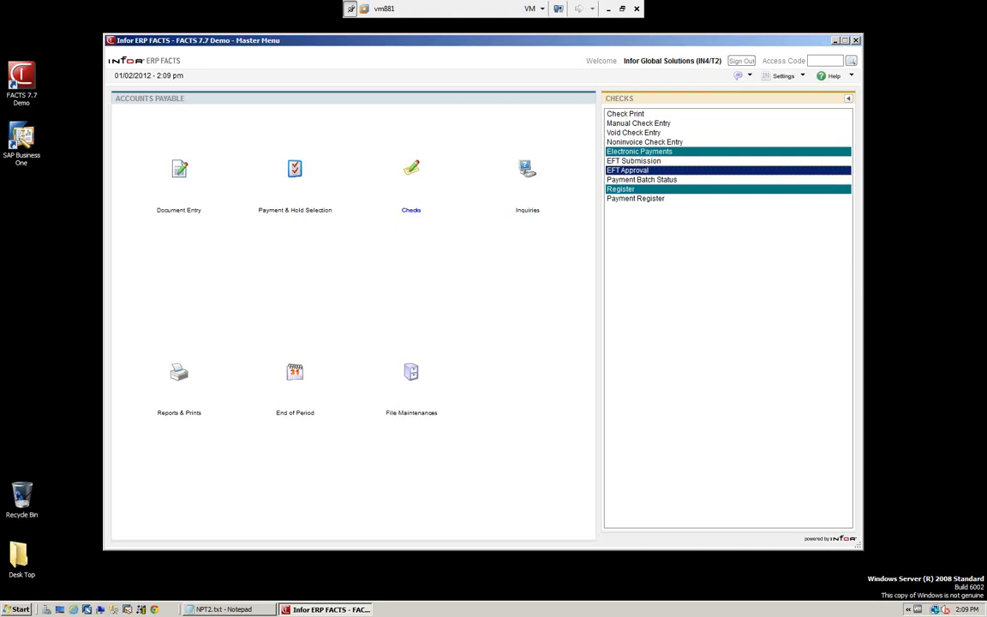
pyautogui.click(640, 172)
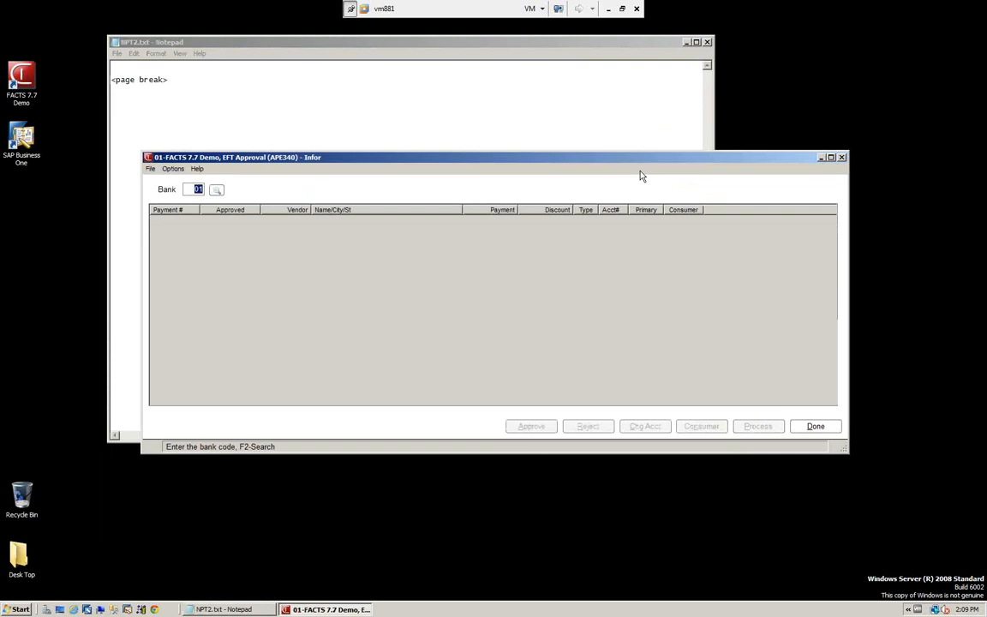
pyautogui.press('Return')
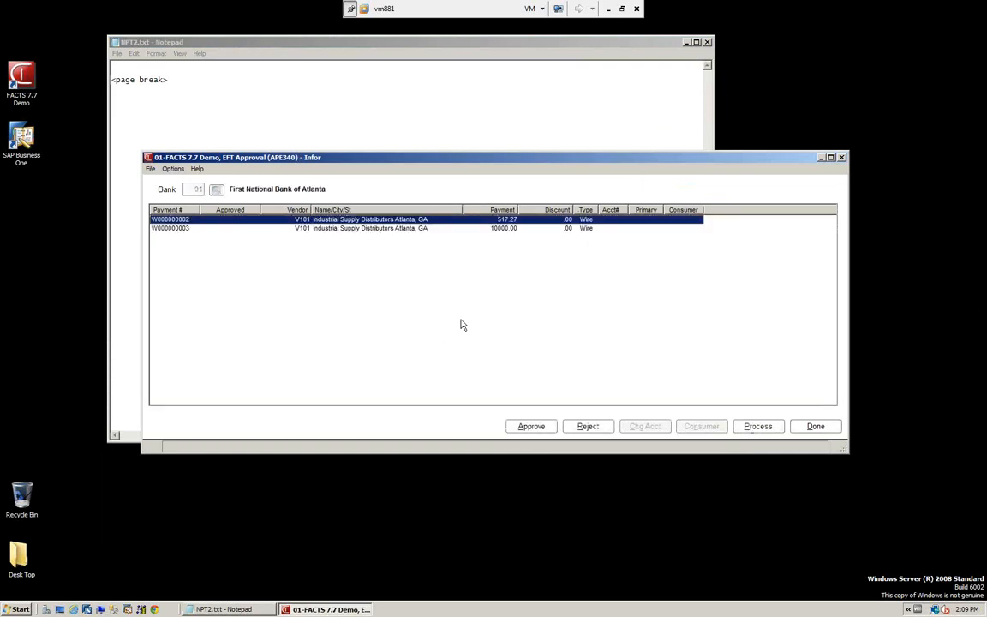
pyautogui.click(531, 426)
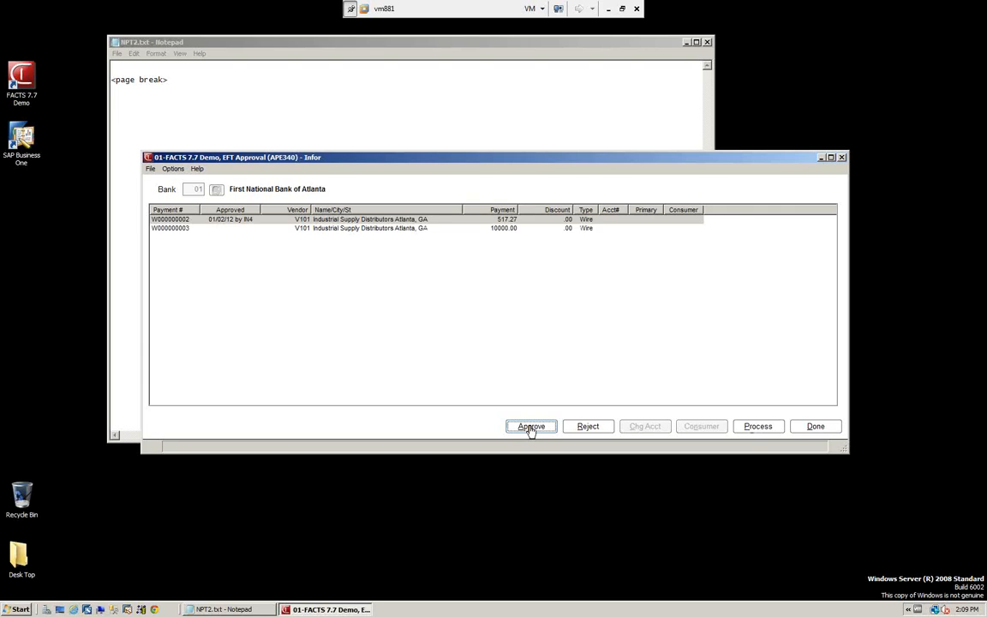
pyautogui.click(380, 230)
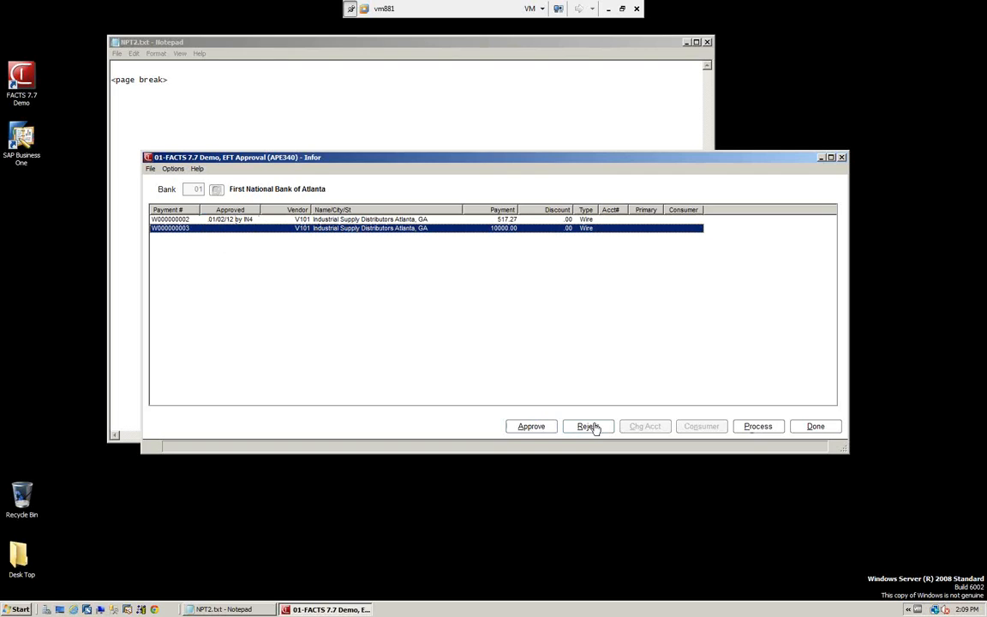
pyautogui.click(538, 427)
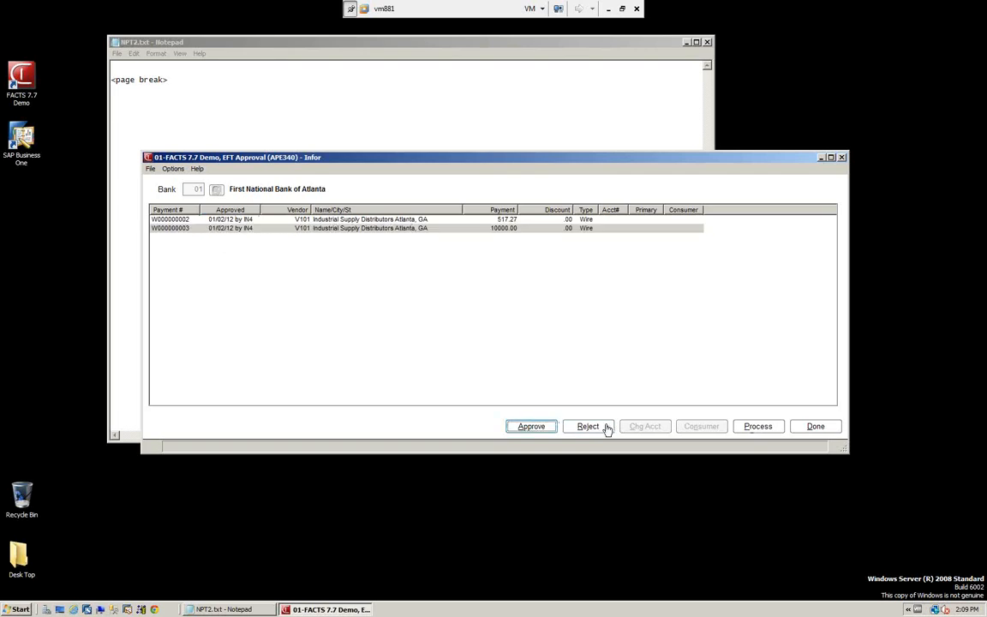
# Try to process the approved payments with payment dates 06/15/2010 and 01/02/2010, and cancel the processing.
pyautogui.click(757, 427)
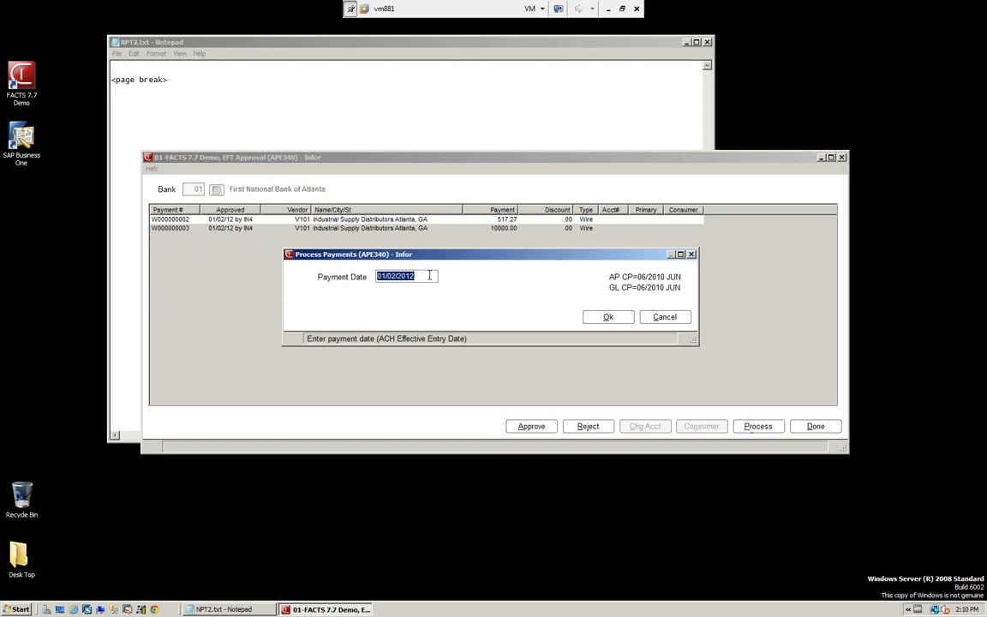
pyautogui.write('06/15')
pyautogui.press('Return')
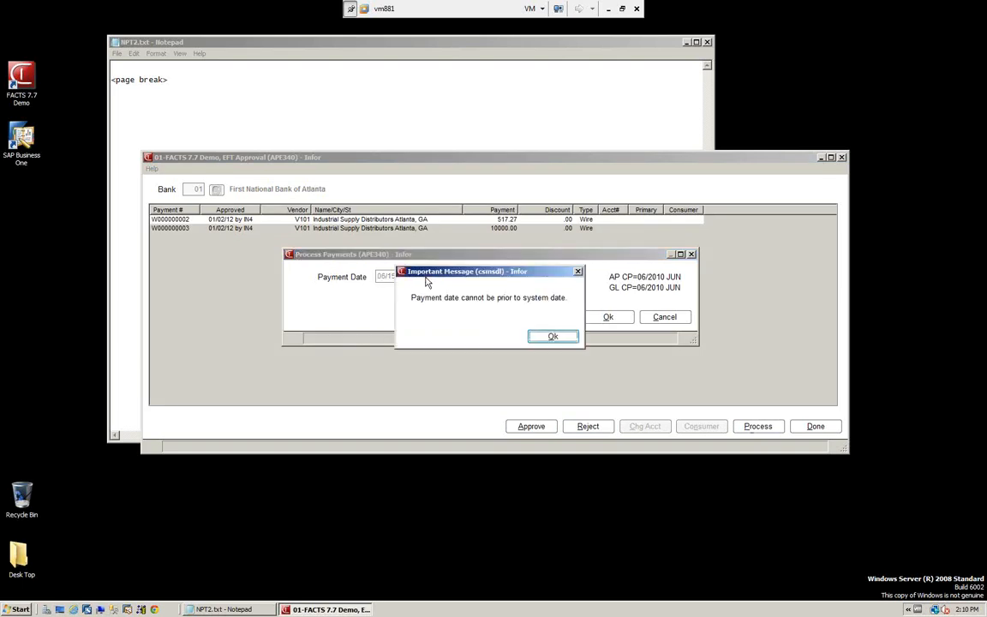
pyautogui.click(553, 337)
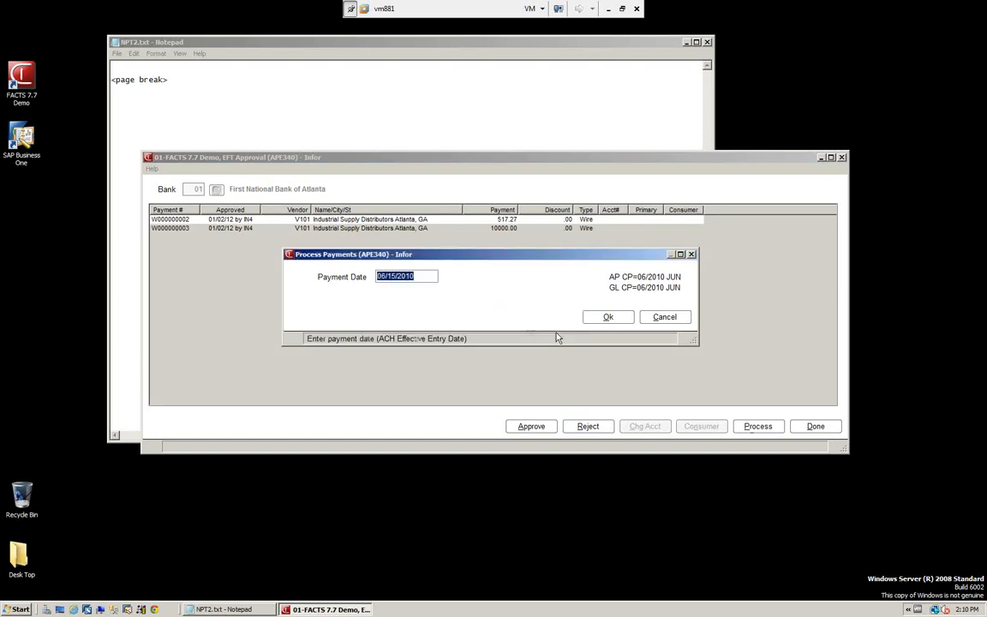
pyautogui.click(609, 319)
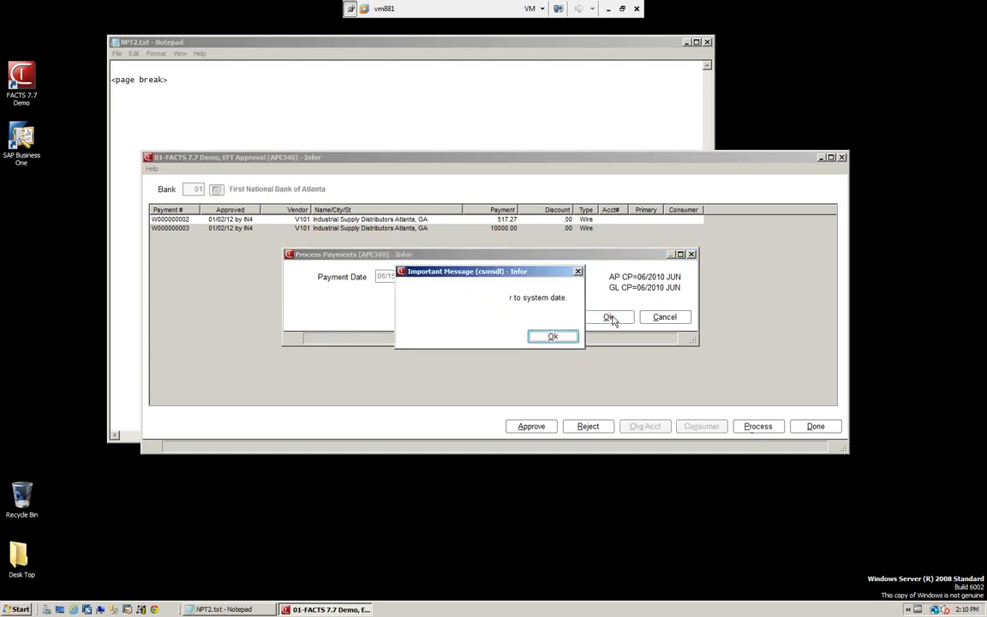
pyautogui.click(553, 337)
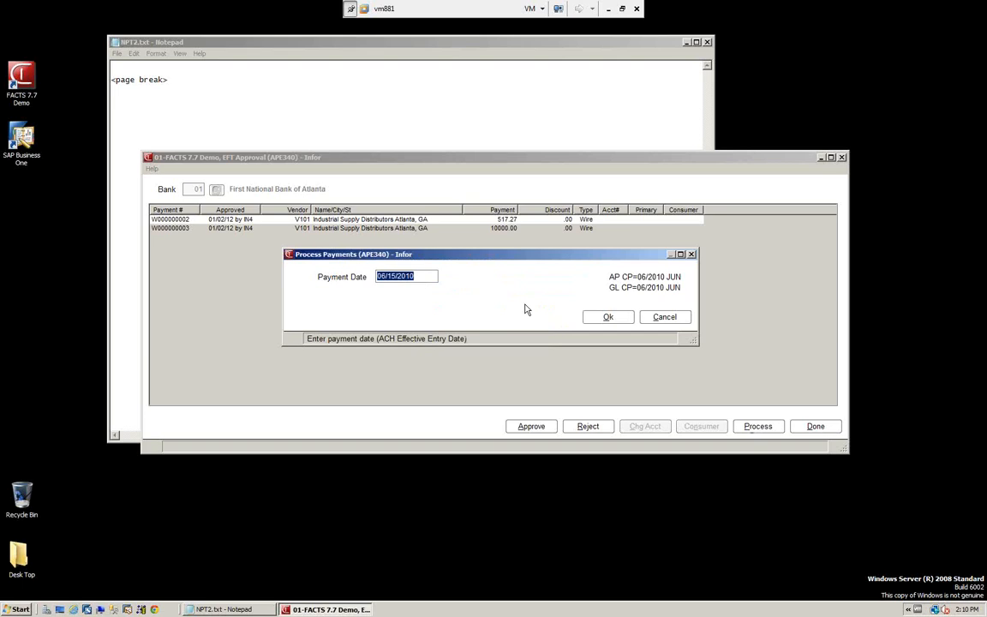
pyautogui.write('010210')
pyautogui.press('Return')
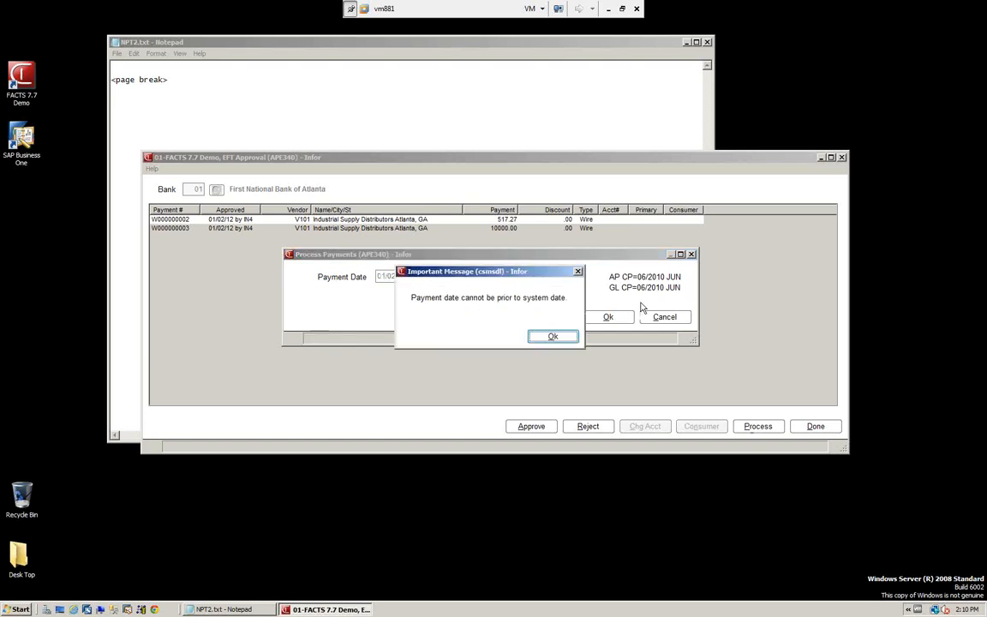
pyautogui.click(557, 338)
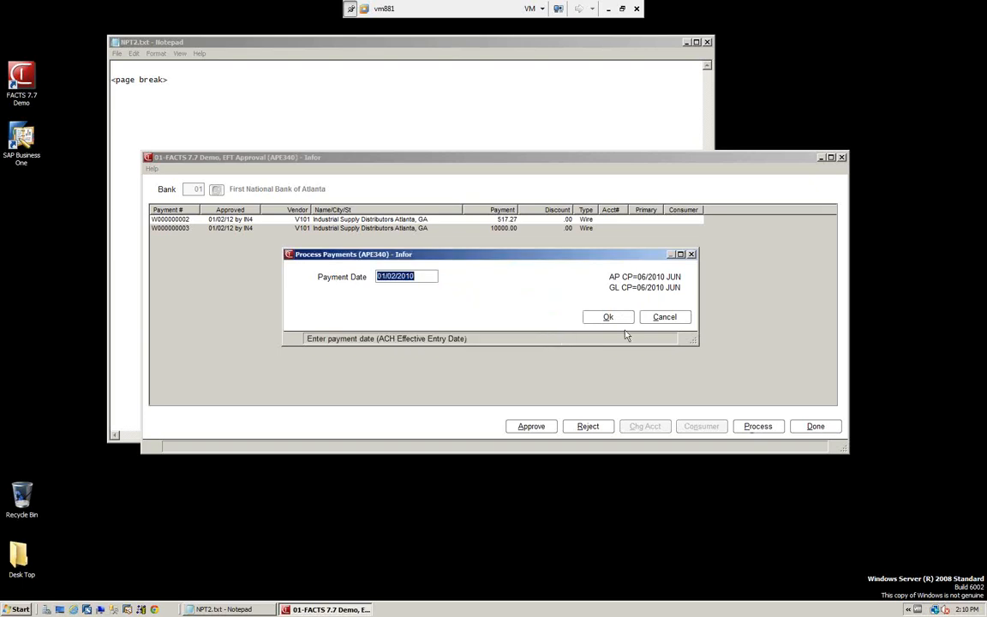
pyautogui.click(665, 317)
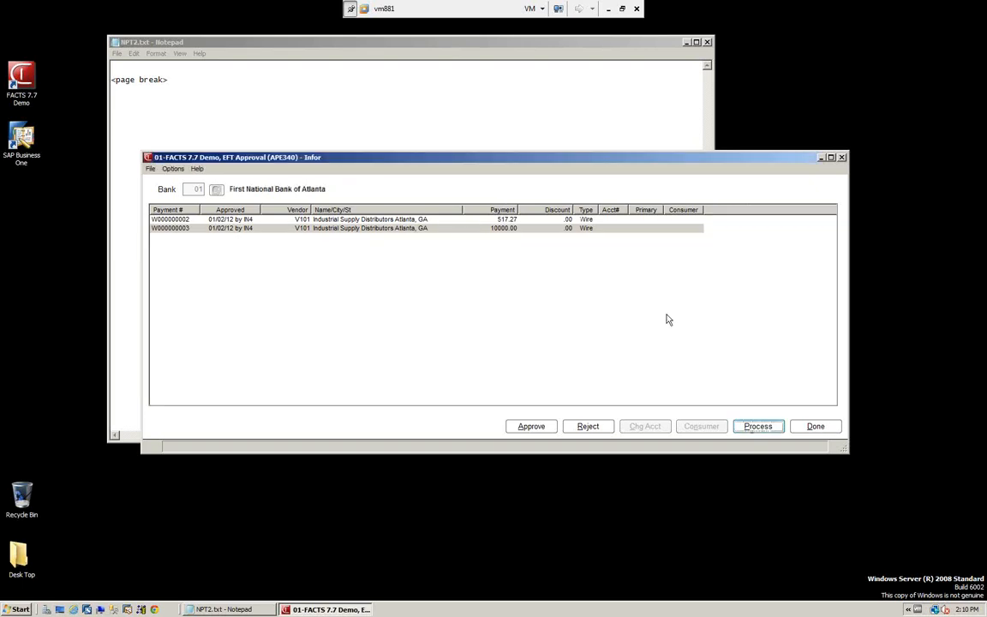
# Process the approved wire payments for bank 01, accepting the default payment date.
pyautogui.click(757, 425)
pyautogui.click(610, 319)
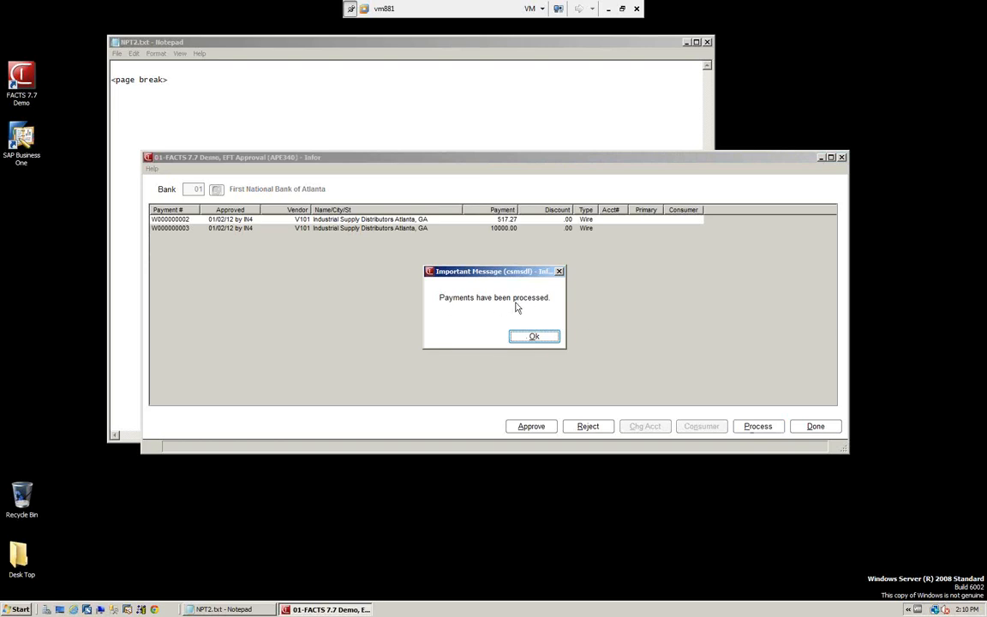
# Acknowledge the processing message, leave EFT Approval, and open Payment Batch Status in an enlarged window.
pyautogui.click(535, 338)
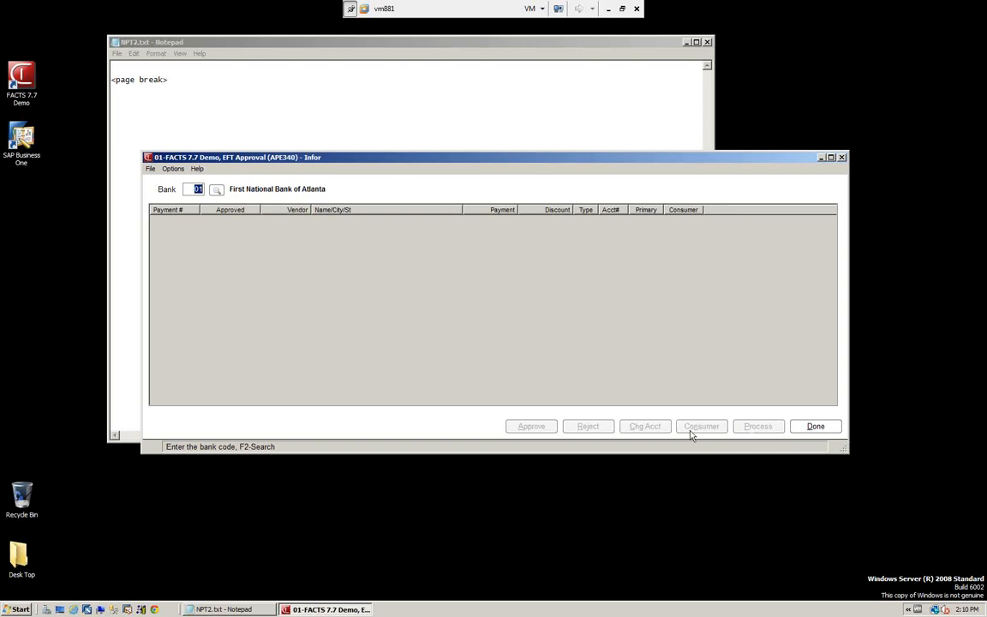
pyautogui.click(820, 429)
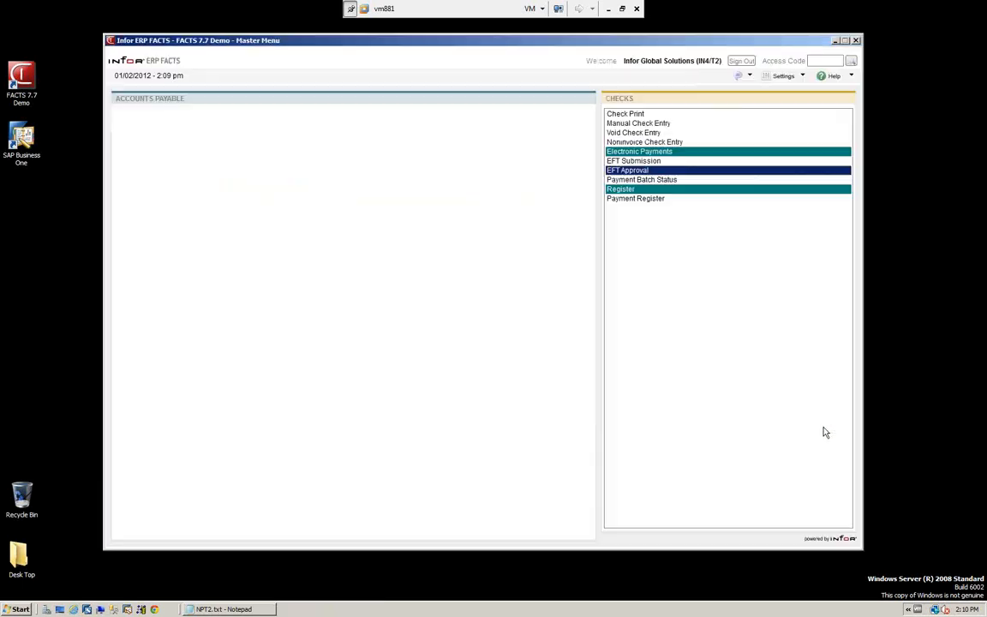
pyautogui.click(643, 180)
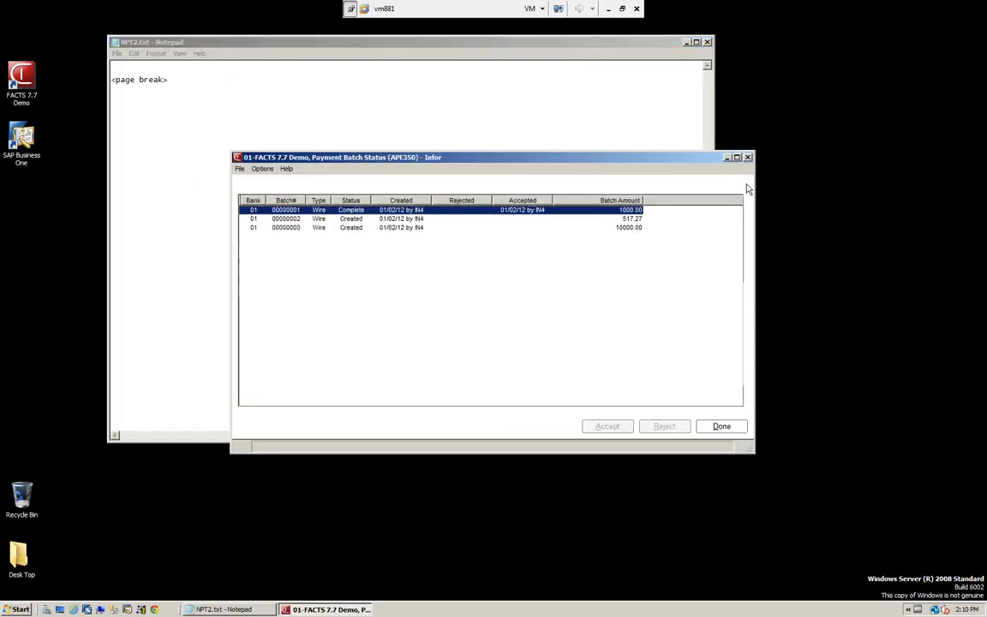
pyautogui.moveTo(539, 163); pyautogui.dragTo(445, 113)
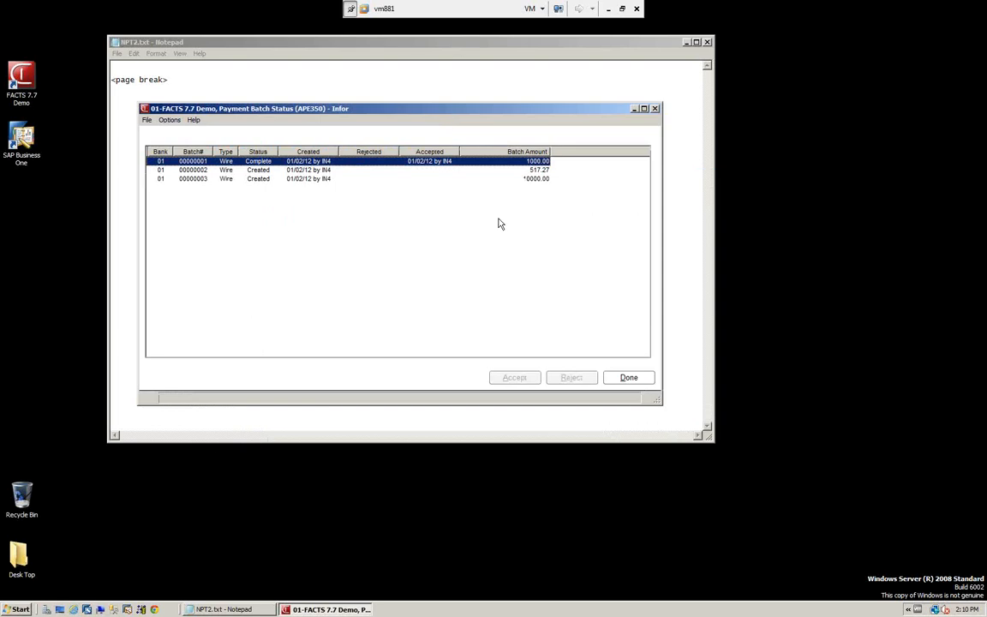
pyautogui.moveTo(660, 404); pyautogui.dragTo(779, 475)
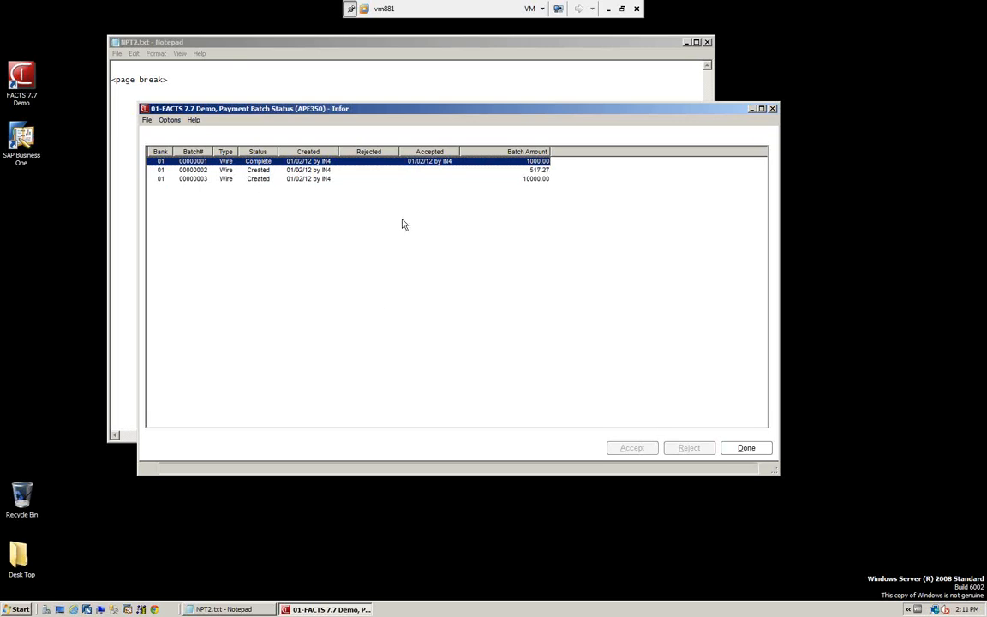
# Accept wire batch 00000002 for bank 01, sending its remittances to print option 0.
pyautogui.click(301, 170)
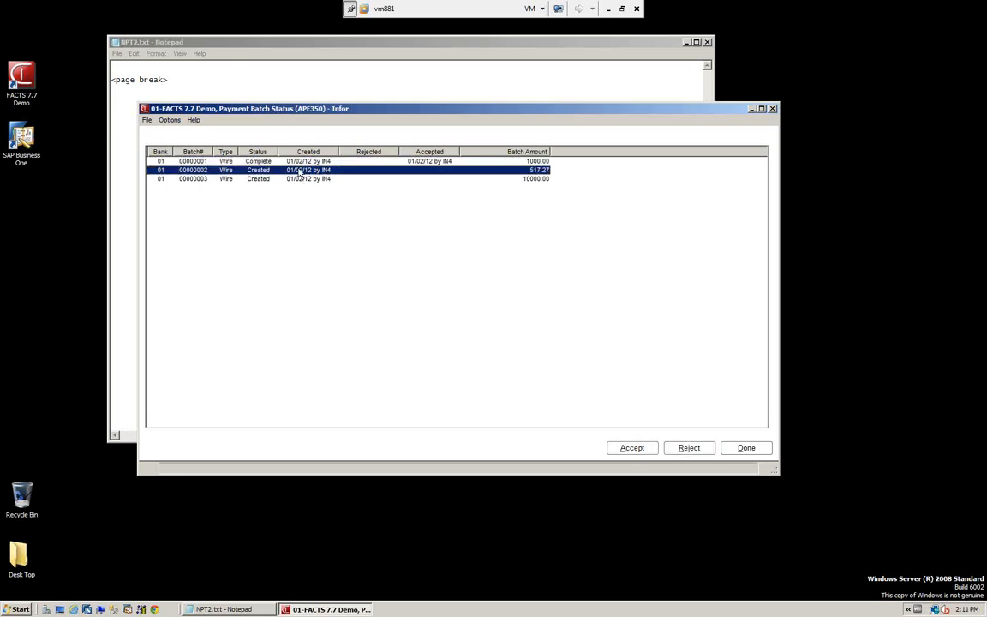
pyautogui.click(273, 160)
pyautogui.click(302, 169)
pyautogui.click(634, 449)
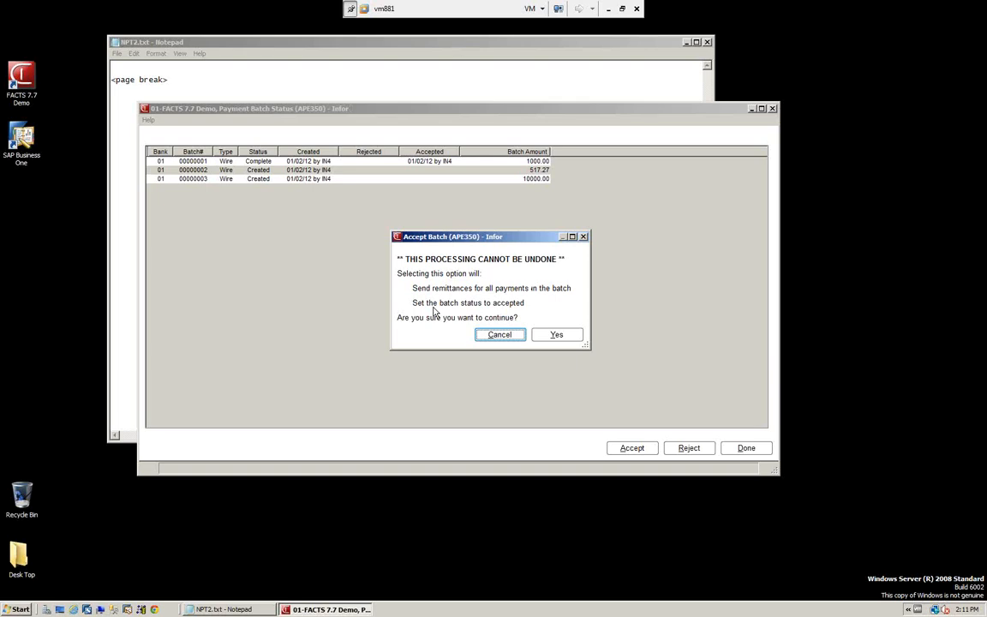
pyautogui.click(497, 336)
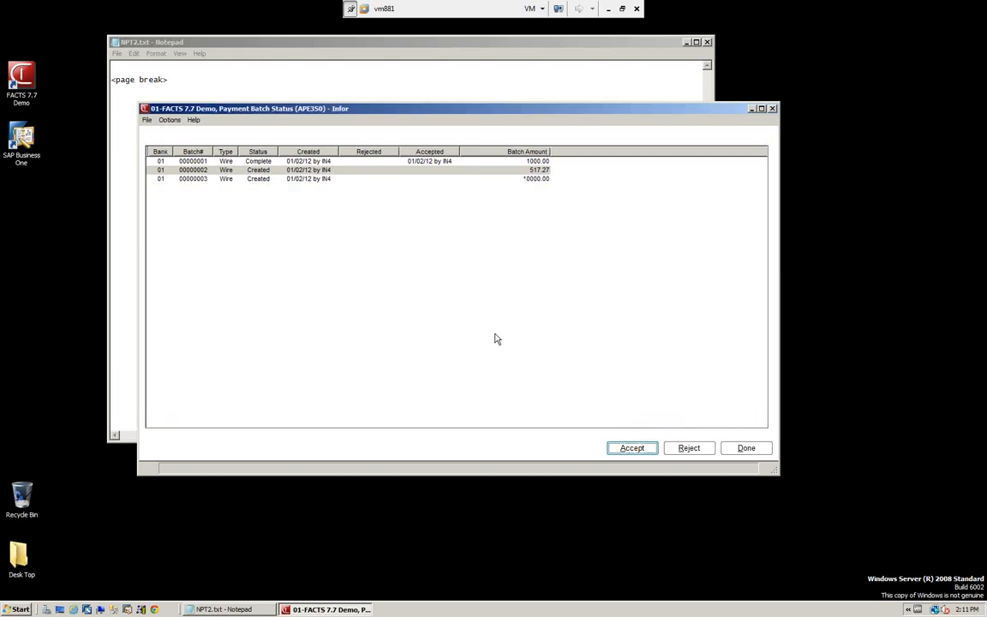
pyautogui.click(639, 454)
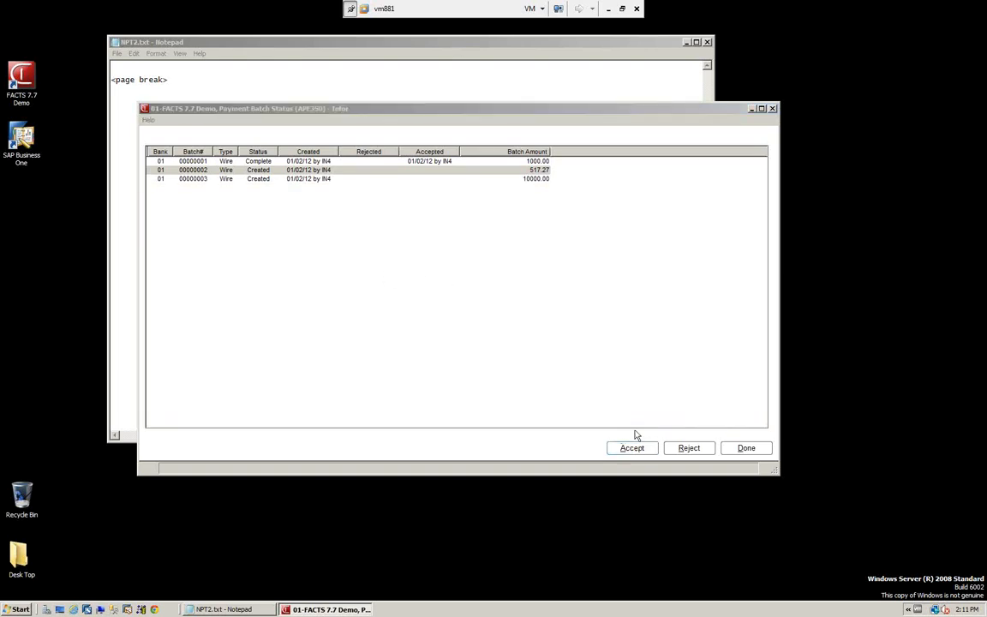
pyautogui.click(559, 336)
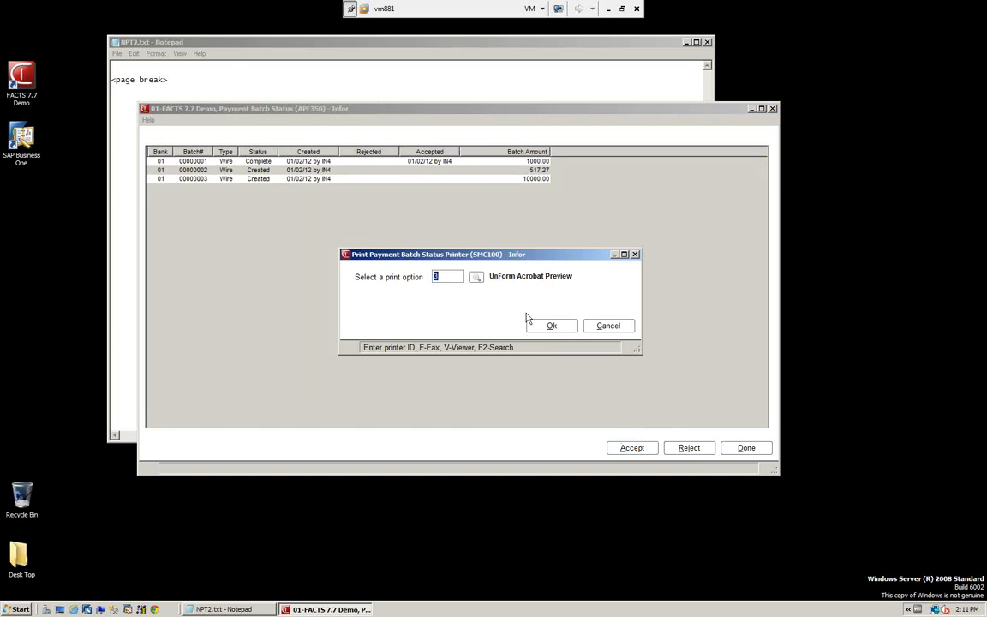
pyautogui.write('0')
pyautogui.click(556, 326)
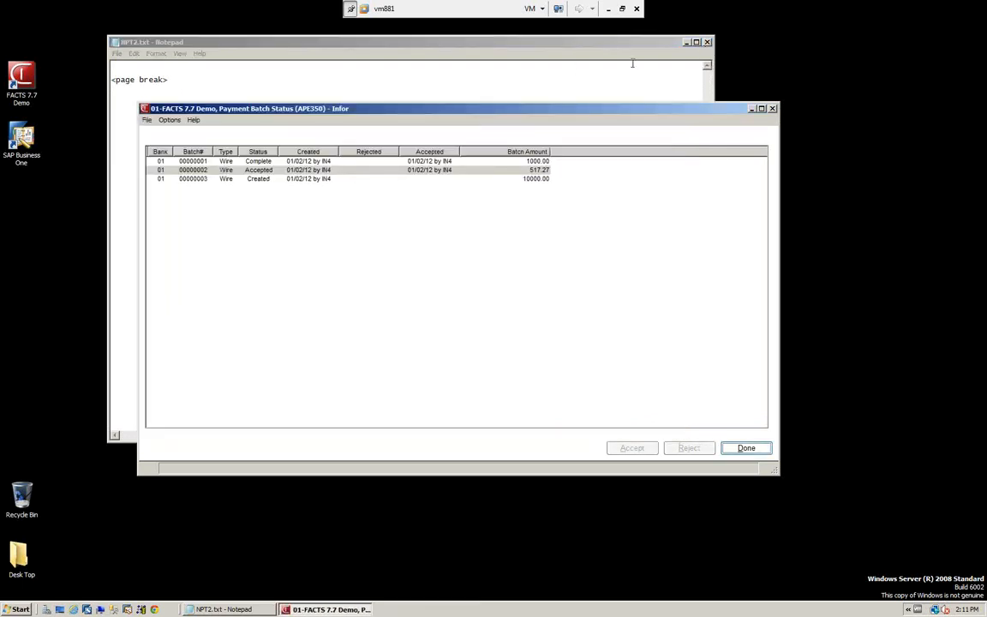
# Accept wire batch 00000003 with print option 0, and close Payment Batch Status.
pyautogui.click(257, 178)
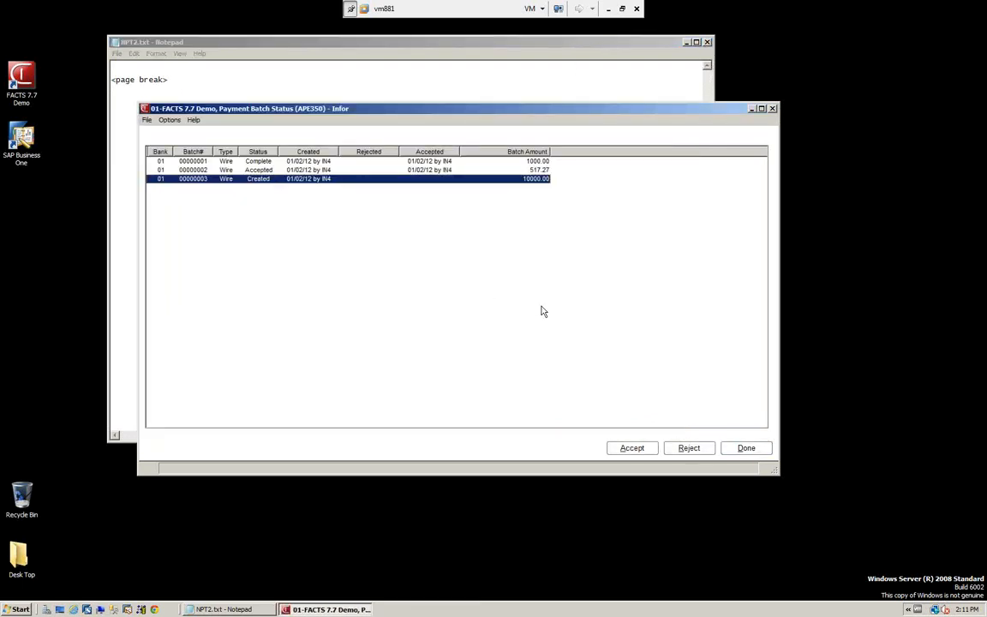
pyautogui.click(642, 453)
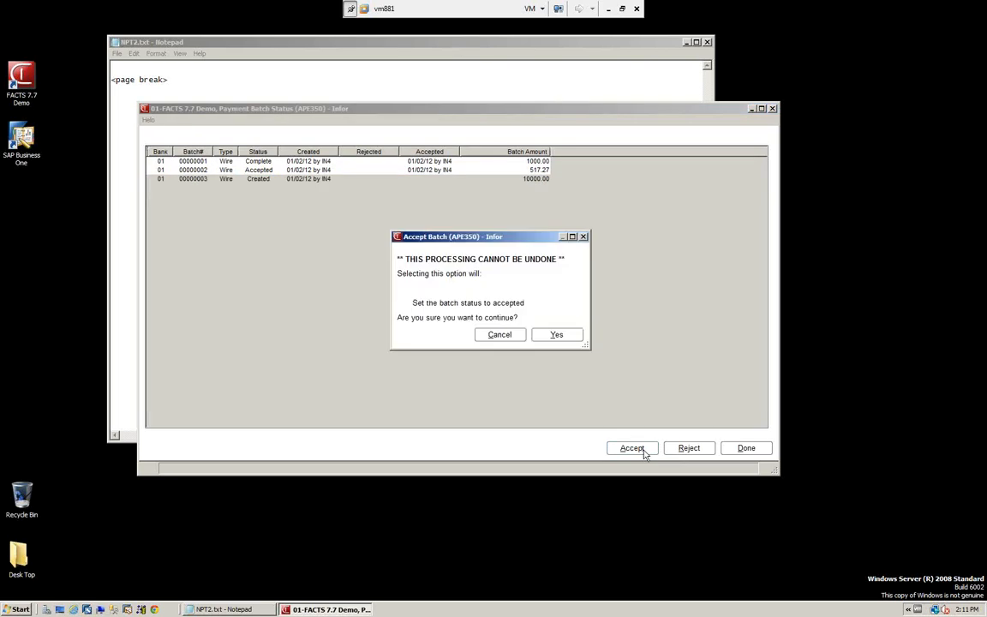
pyautogui.click(565, 336)
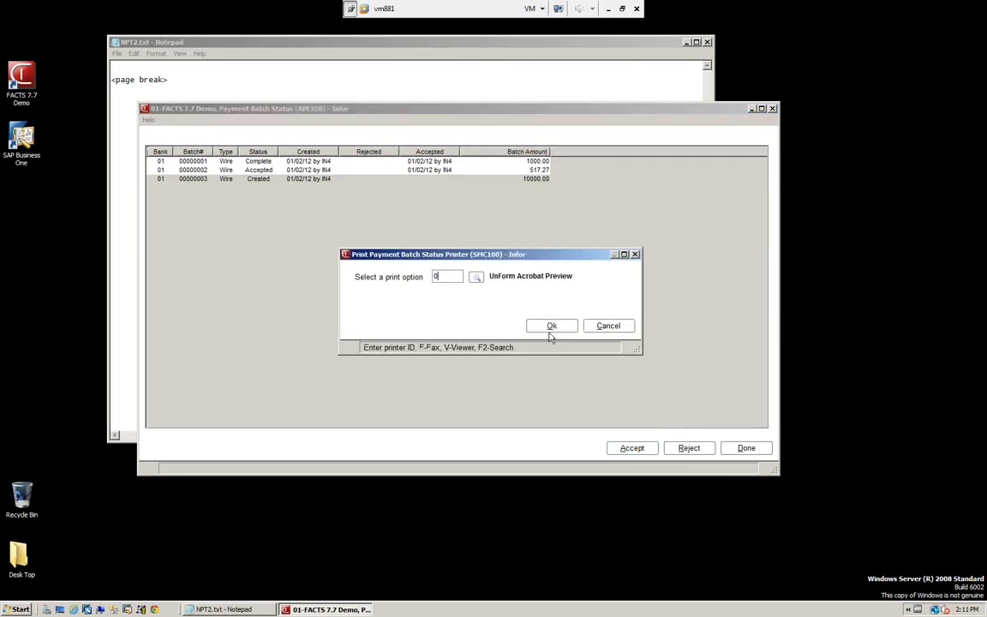
pyautogui.click(551, 331)
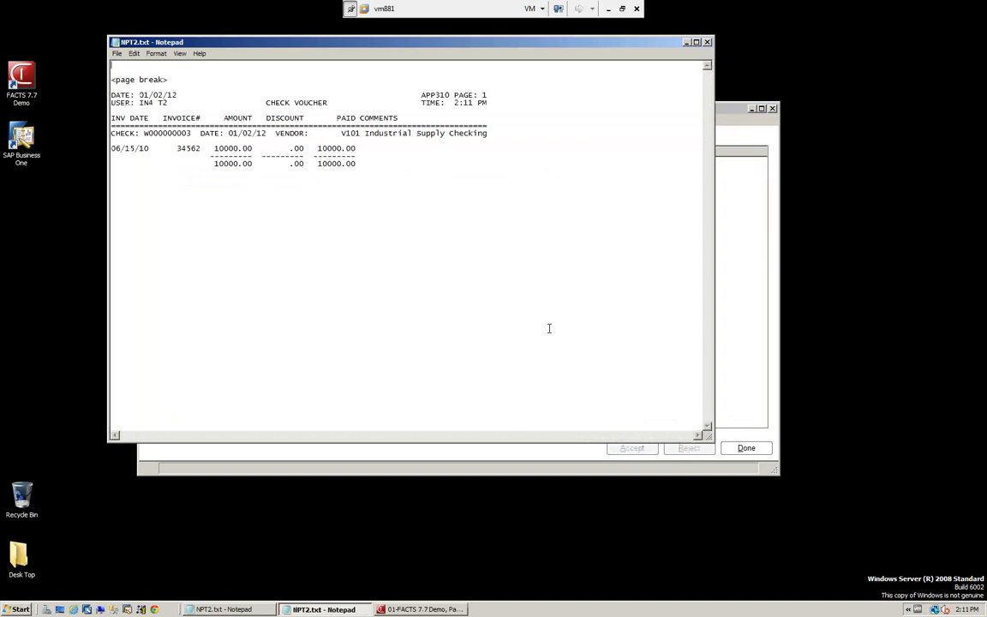
pyautogui.click(750, 453)
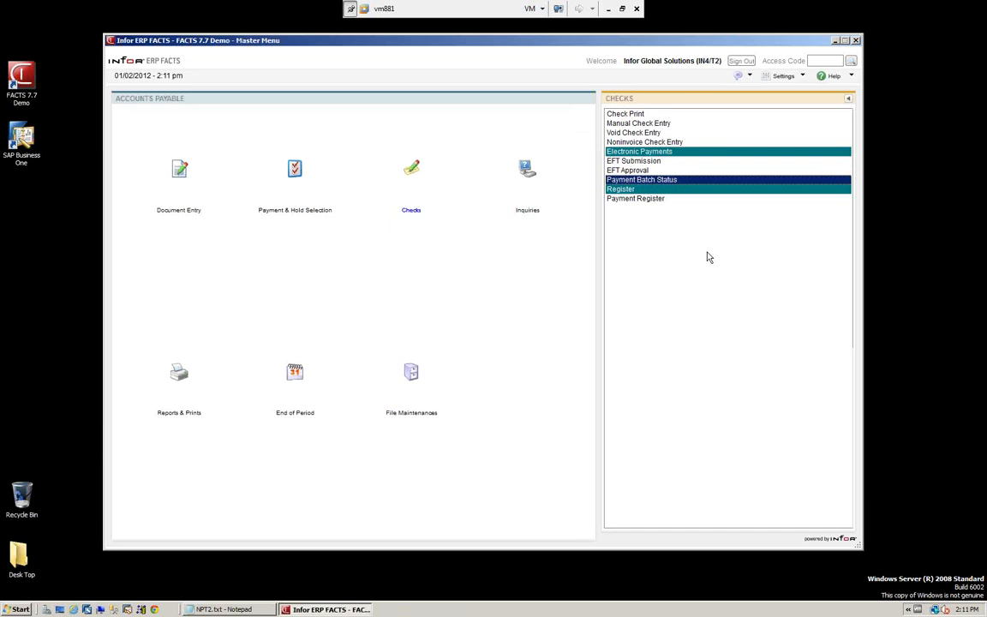
# Run the Payment Register for bank 01 dated 06/15/2010 and review the printed register at full size.
pyautogui.click(634, 200)
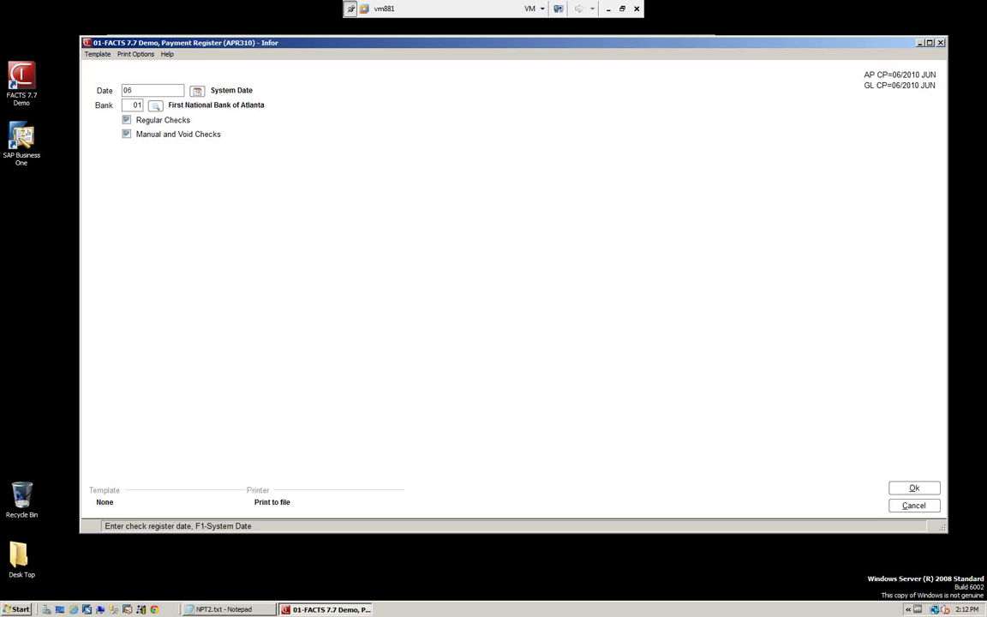
pyautogui.write('1510')
pyautogui.press('Return')
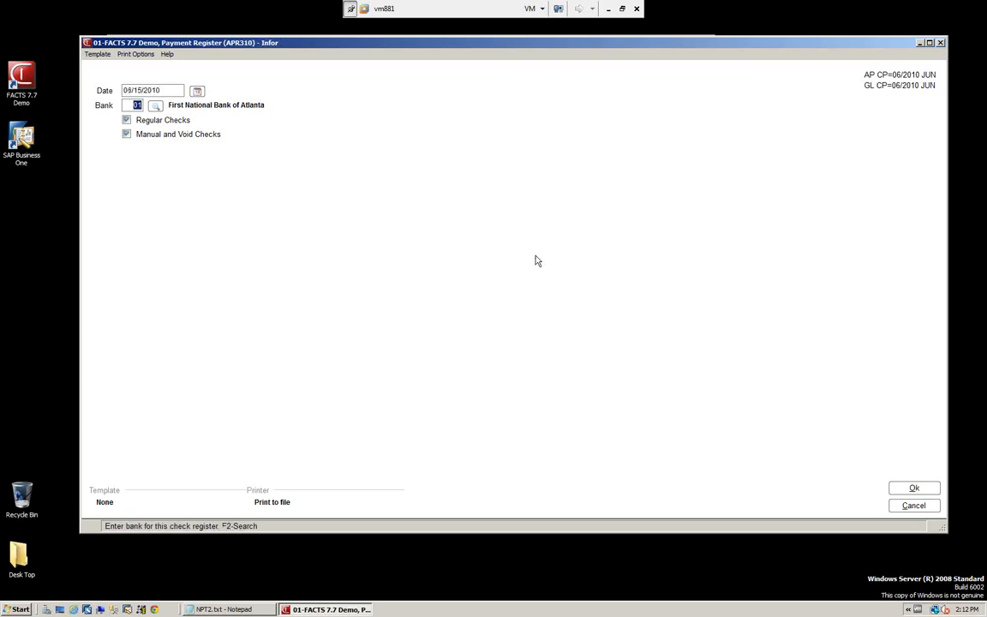
pyautogui.click(915, 489)
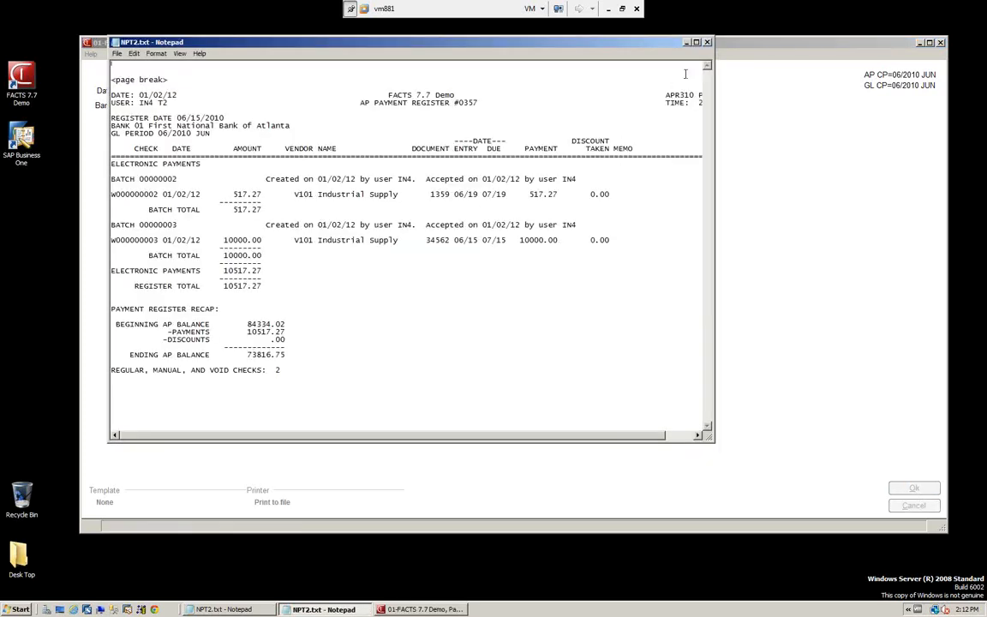
pyautogui.click(695, 42)
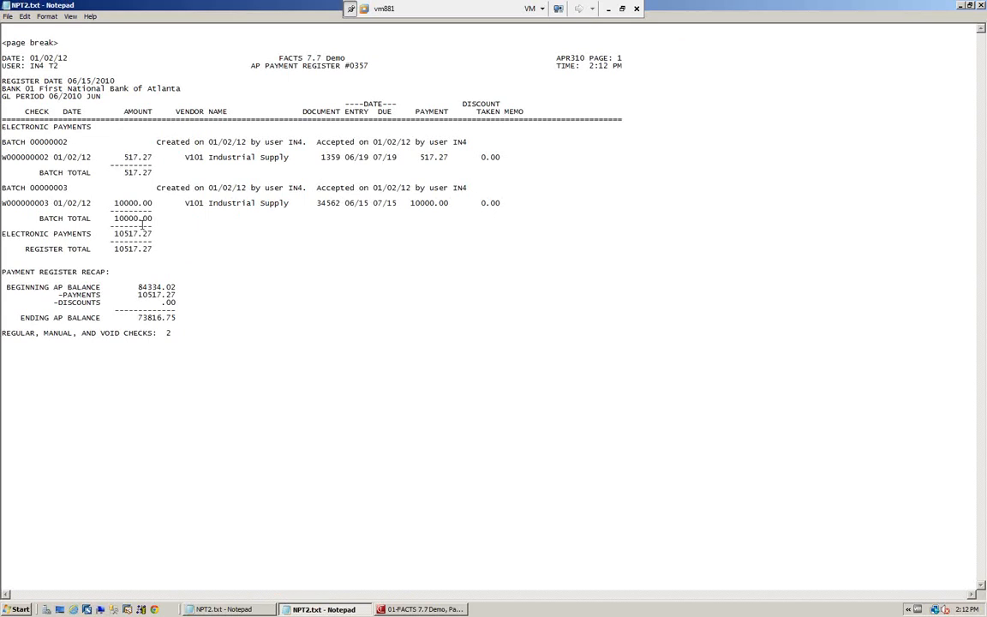
pyautogui.click(980, 6)
pyautogui.click(962, 6)
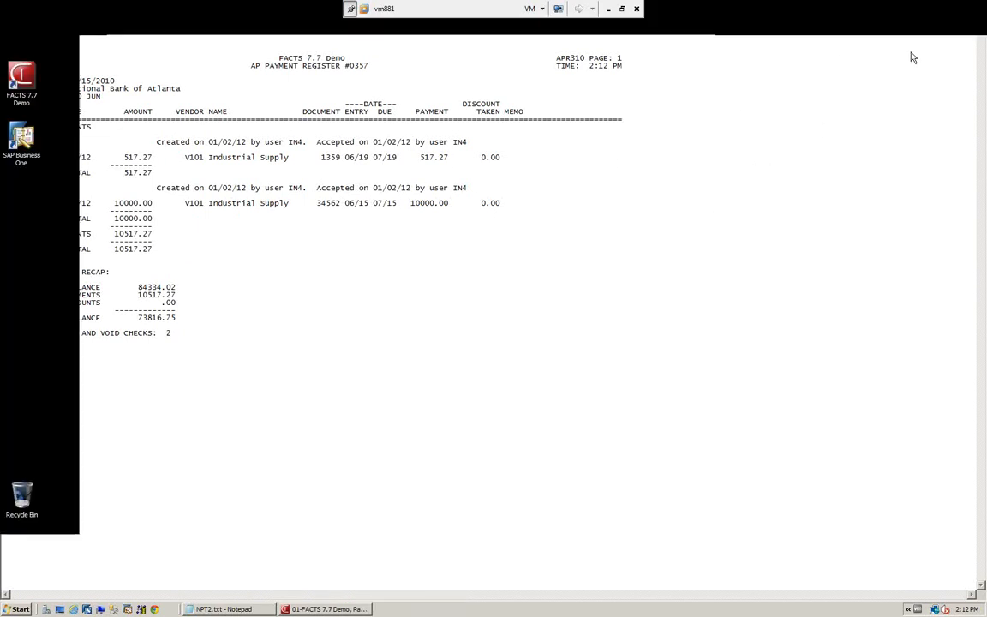
# Continue to the register's GL distribution report, review it at full size, and close it.
pyautogui.click(570, 328)
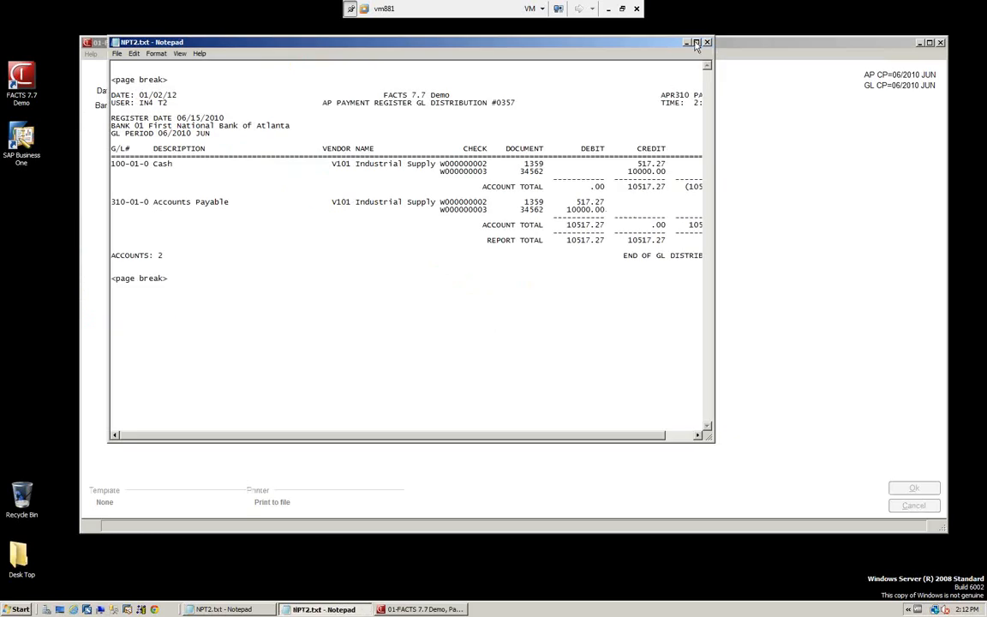
pyautogui.click(697, 42)
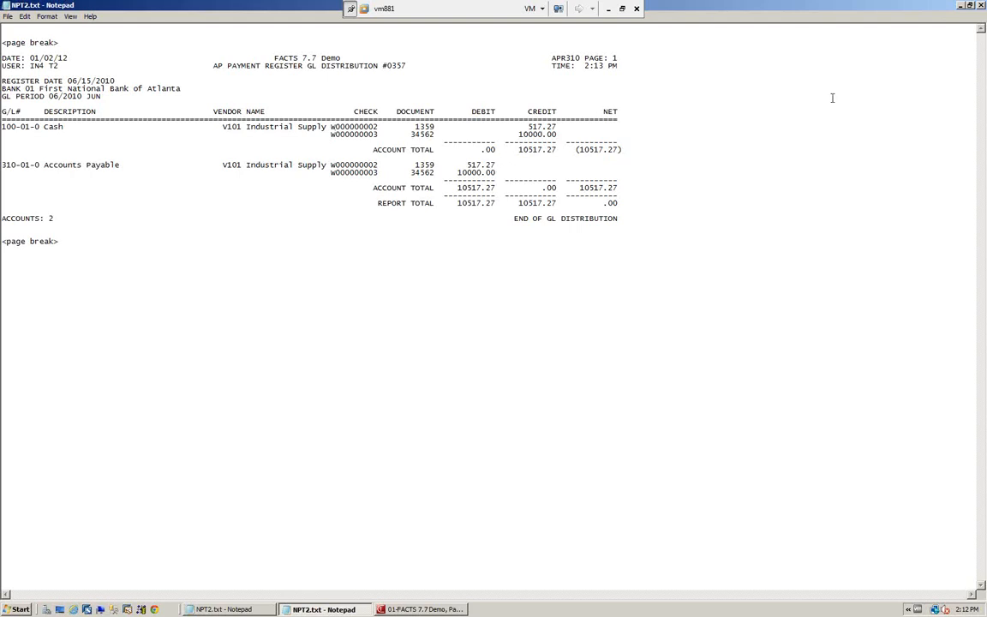
pyautogui.click(982, 5)
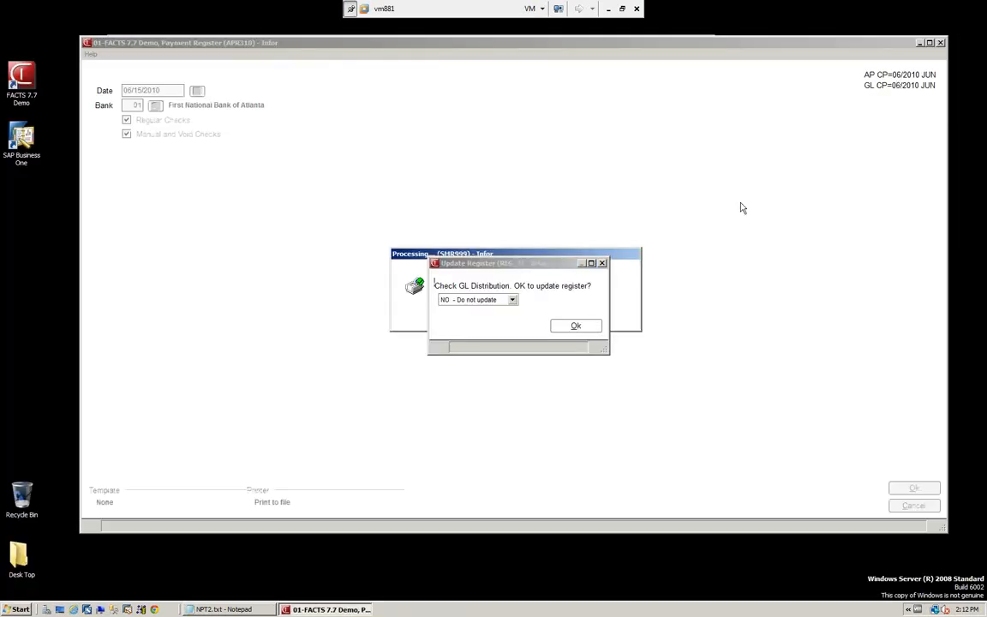
# Update the payment register with YES - Update, acknowledging the update and GL posting messages.
pyautogui.click(514, 299)
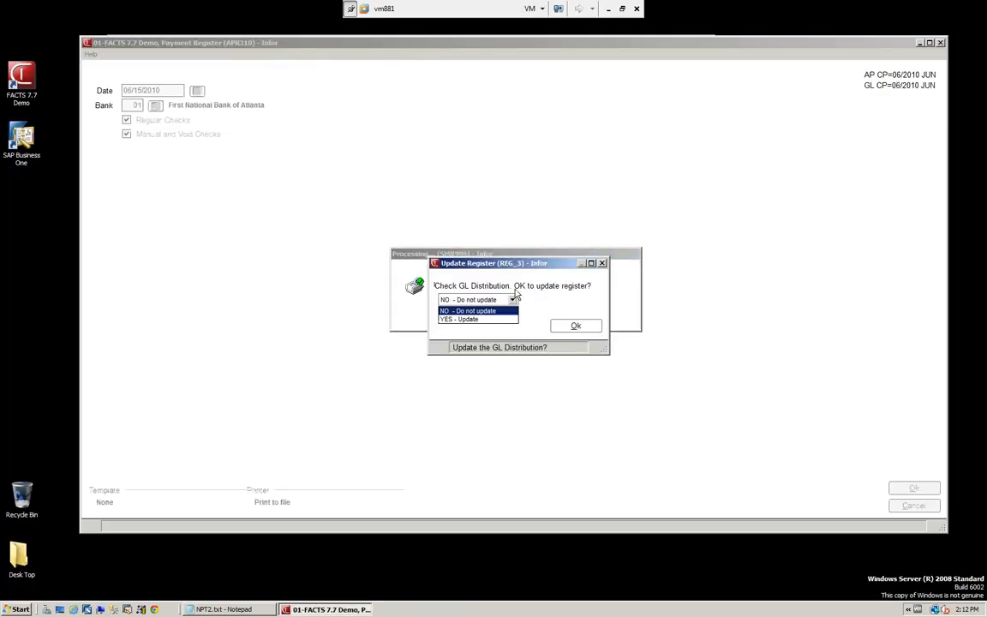
pyautogui.click(476, 319)
pyautogui.click(575, 327)
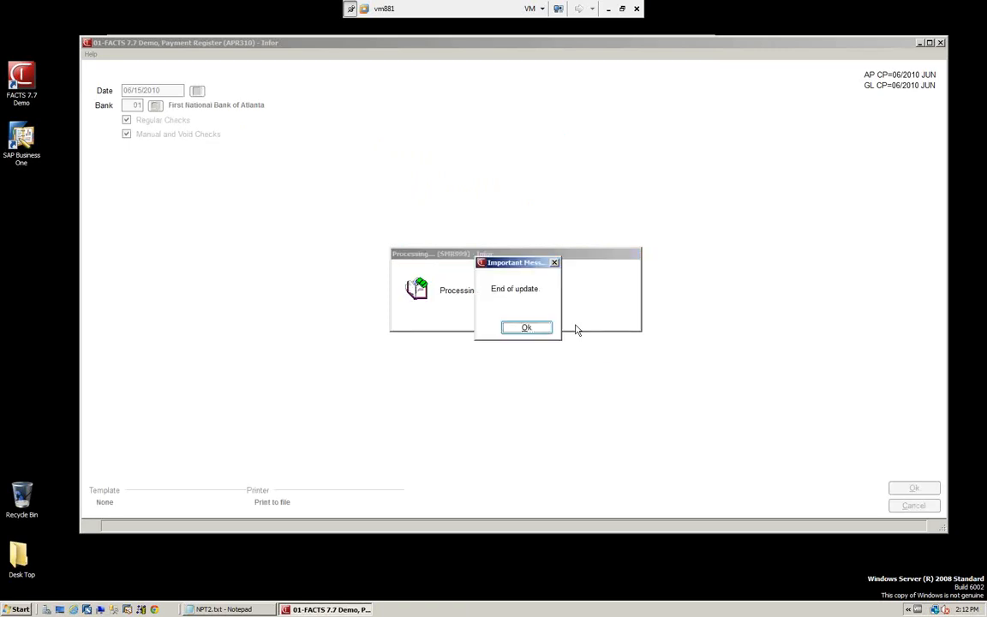
pyautogui.click(527, 329)
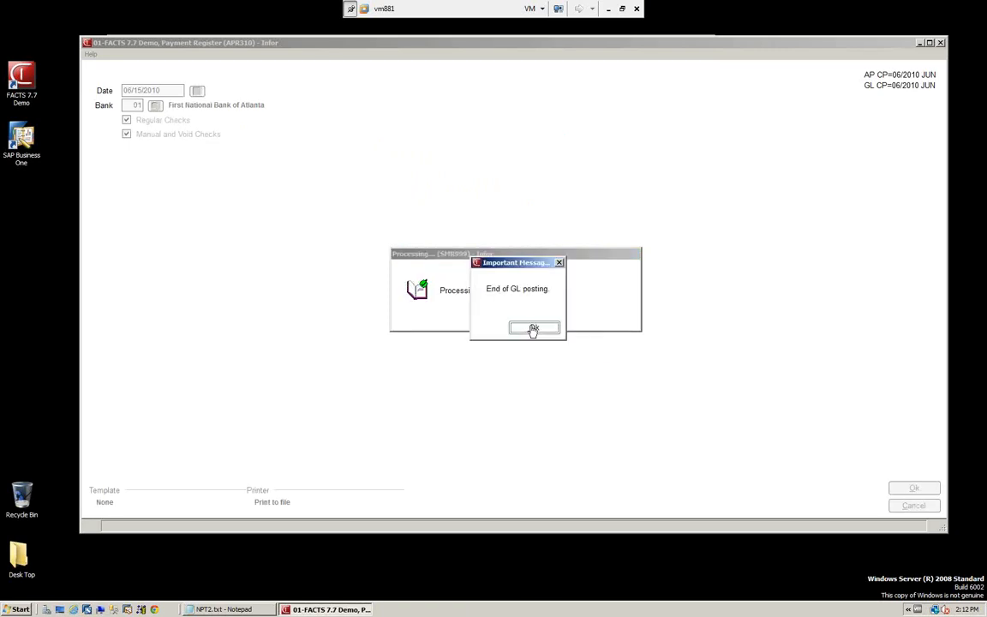
pyautogui.click(532, 329)
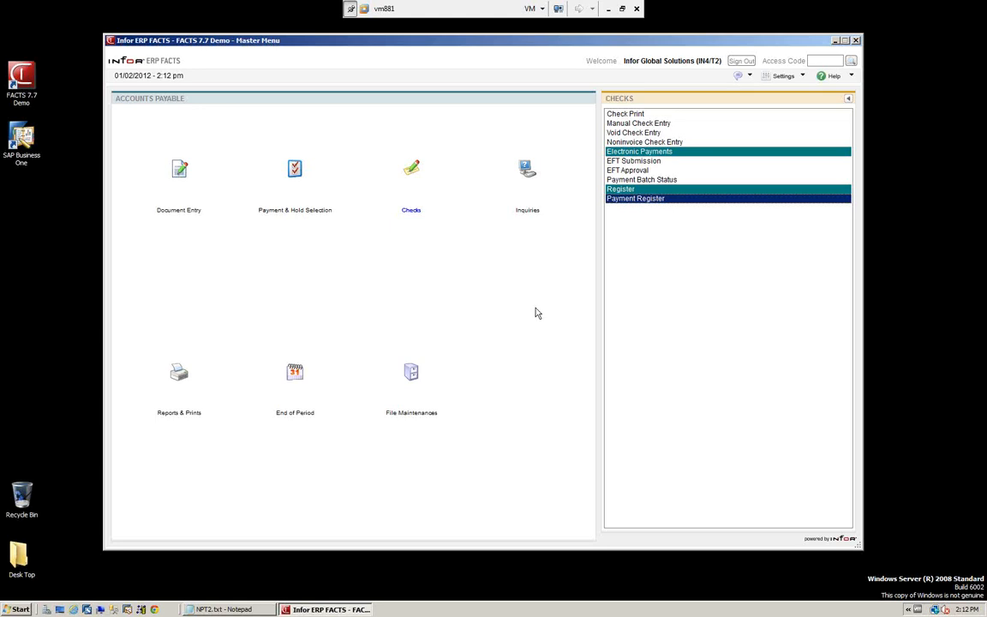
# Open User Code F/M from System Management's Security System and load the record for user code IN4.
pyautogui.click(848, 100)
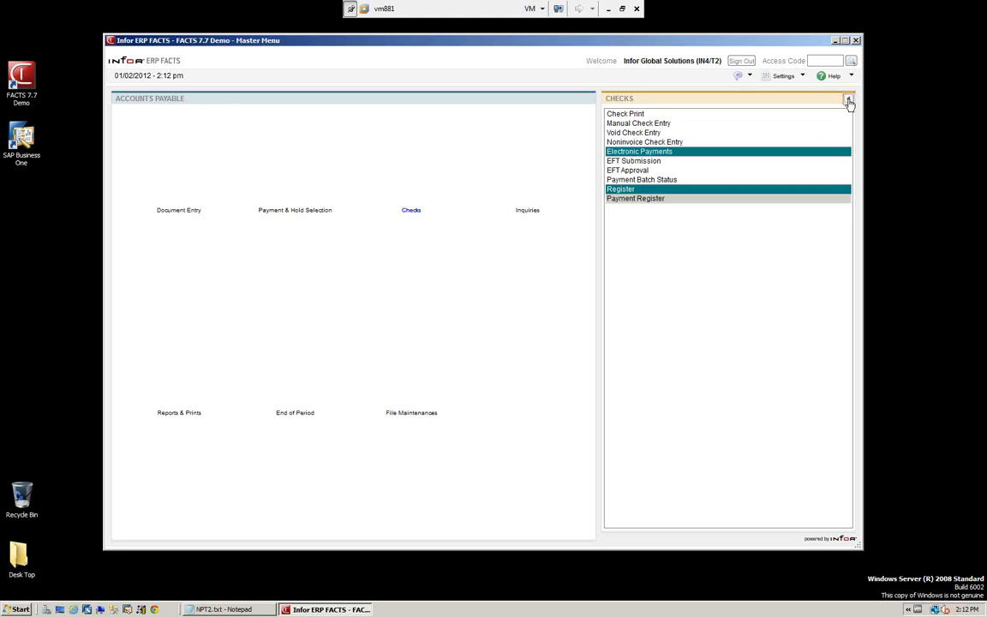
pyautogui.click(848, 100)
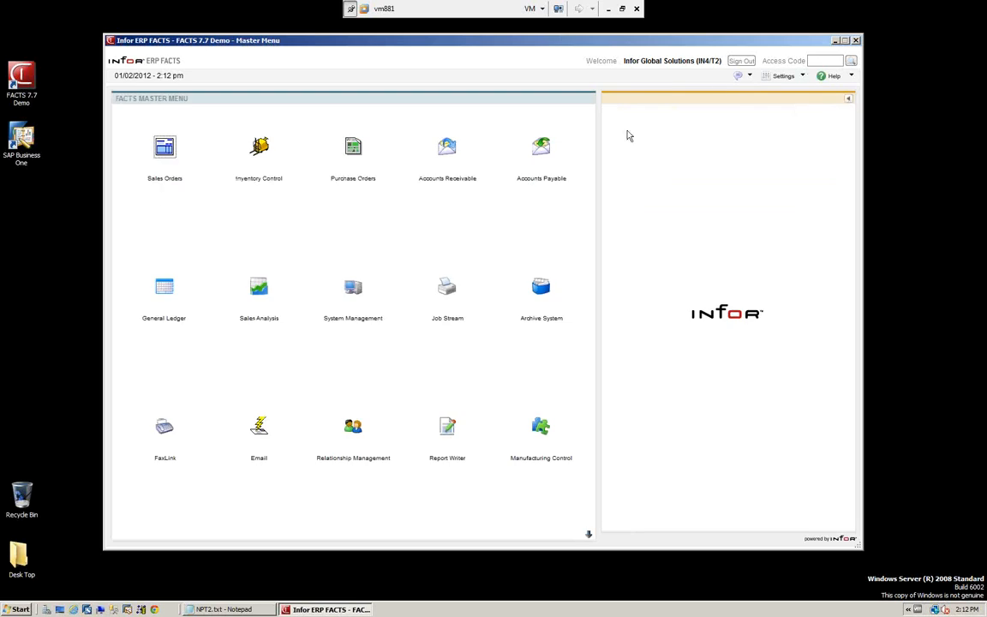
pyautogui.click(352, 288)
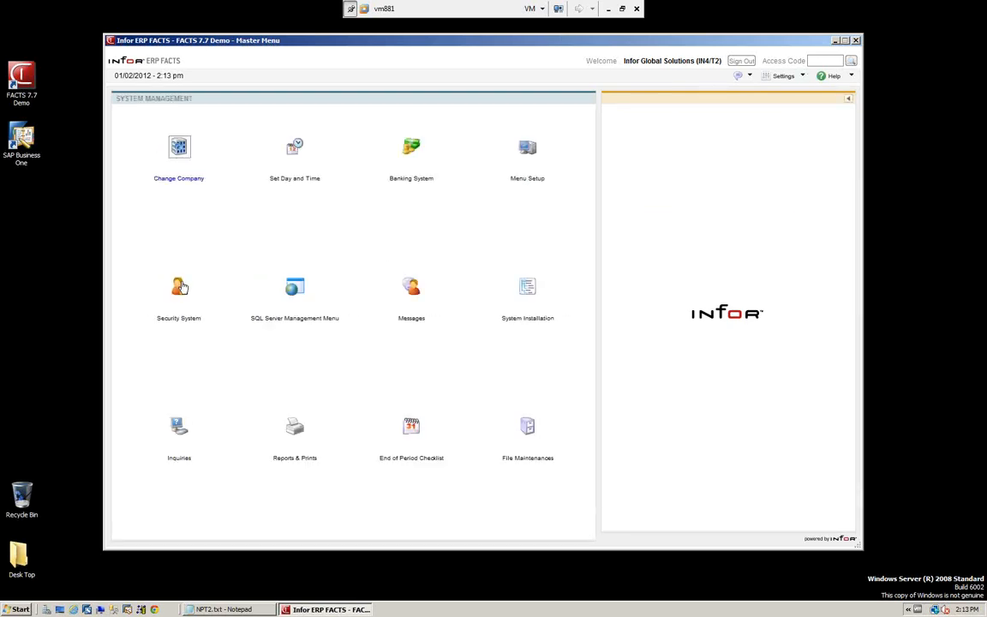
pyautogui.click(179, 289)
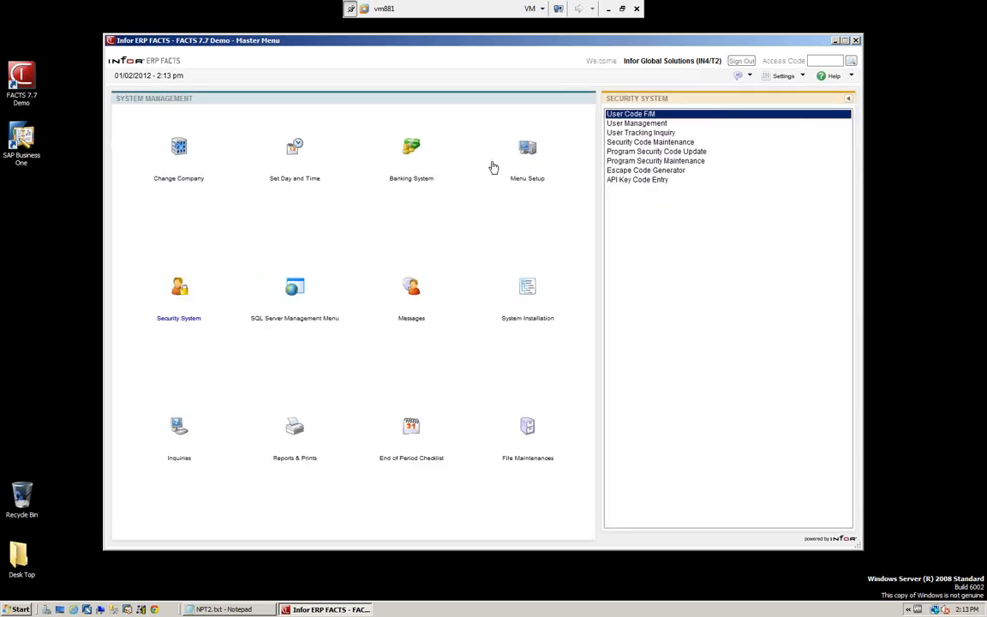
pyautogui.click(621, 115)
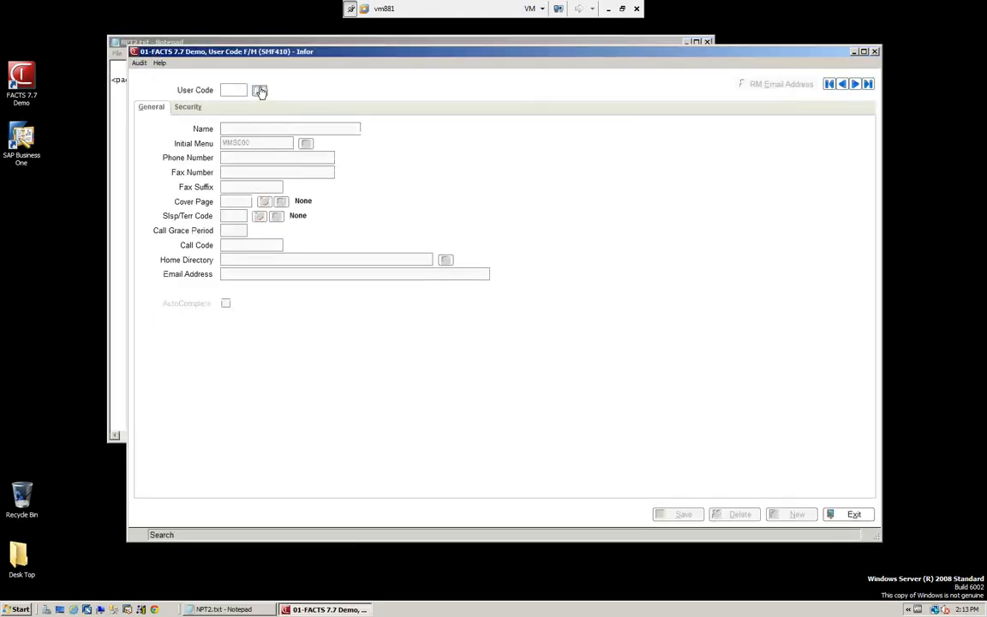
pyautogui.click(261, 90)
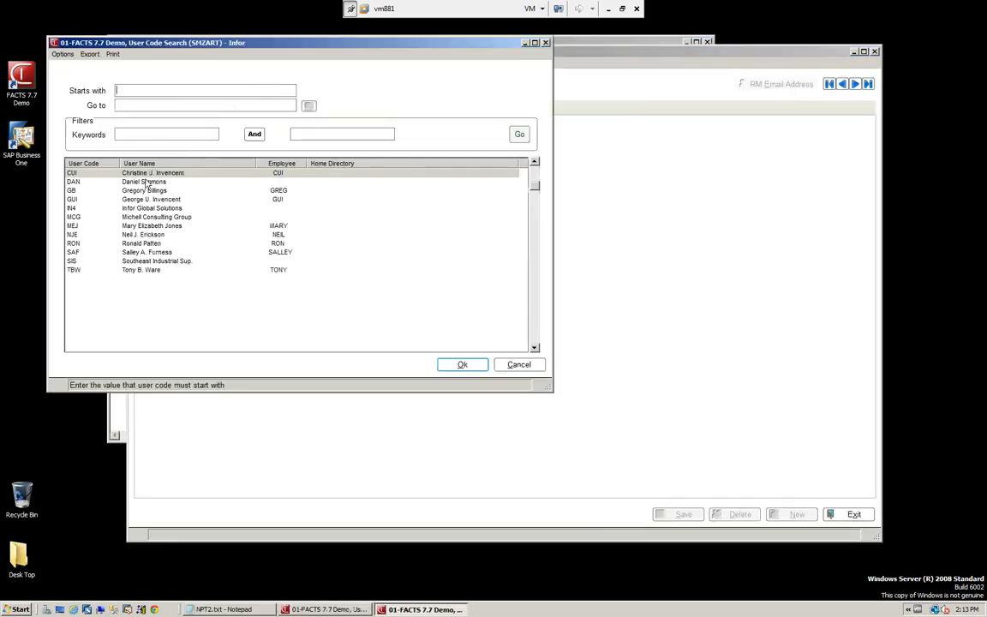
pyautogui.click(463, 365)
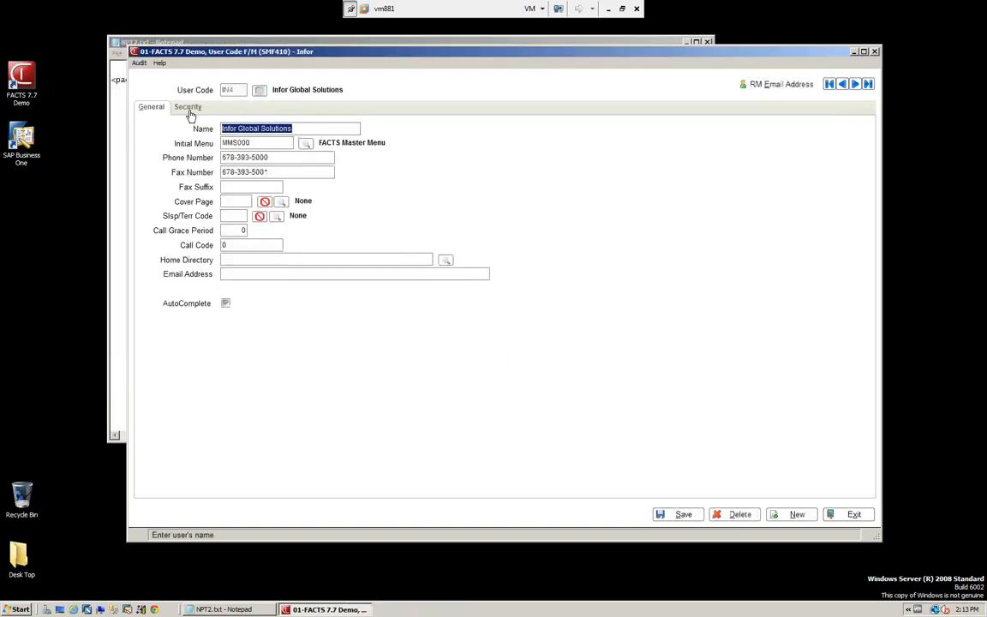
# Review the security settings of the loaded user code record and close User Code F/M.
pyautogui.click(188, 107)
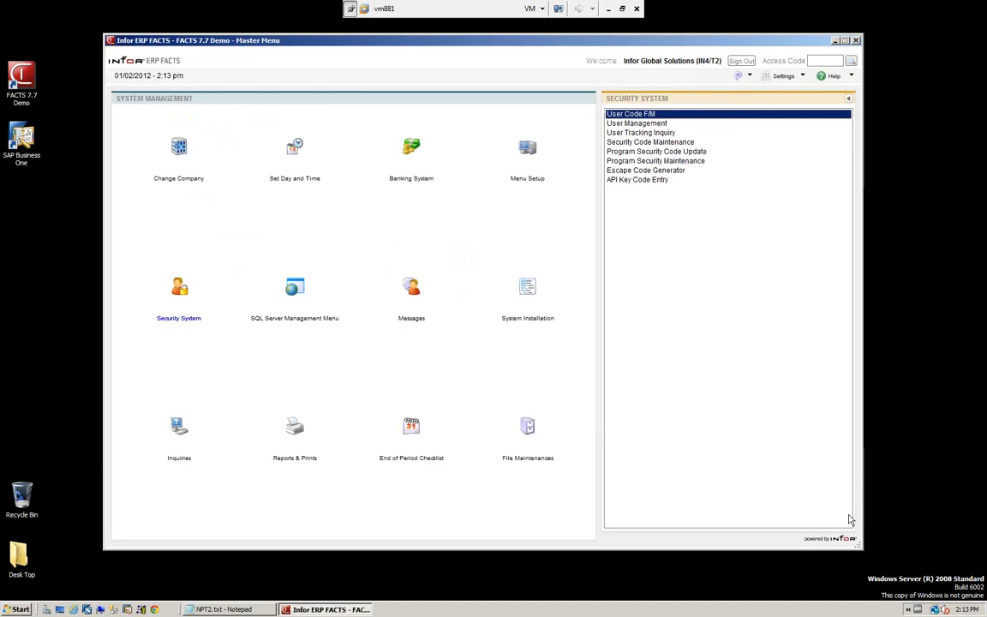
# Load bank 01 in the Banking System's Bank F/M, review its AP electronic payment settings, and exit.
pyautogui.click(413, 147)
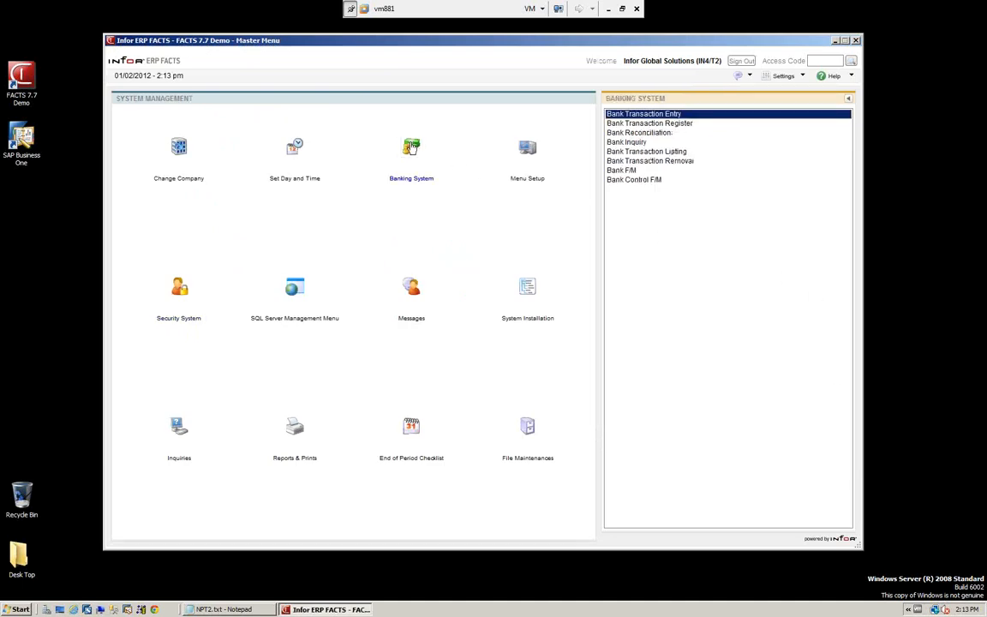
pyautogui.click(614, 170)
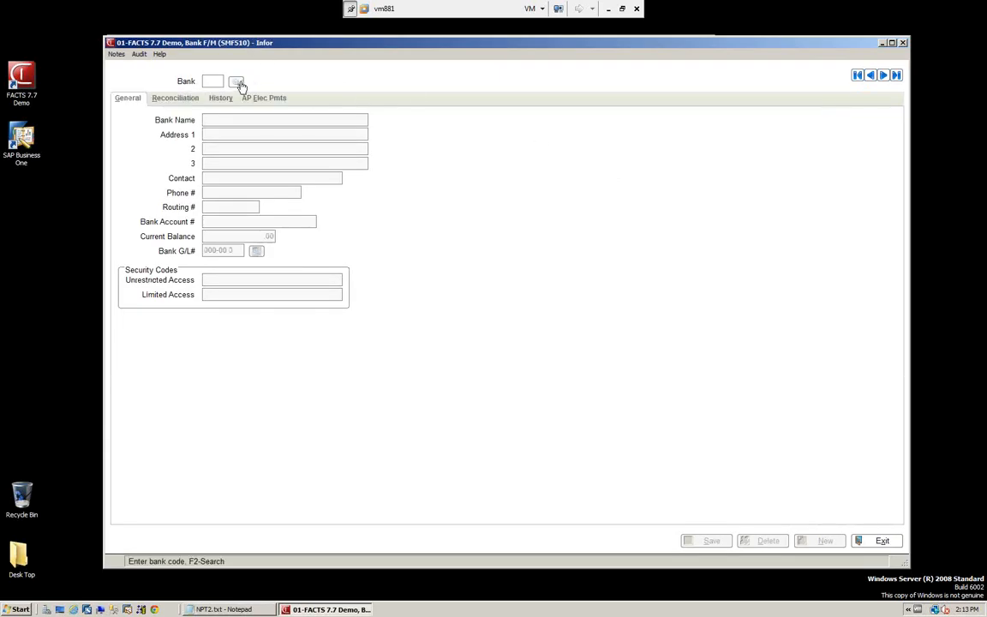
pyautogui.click(236, 82)
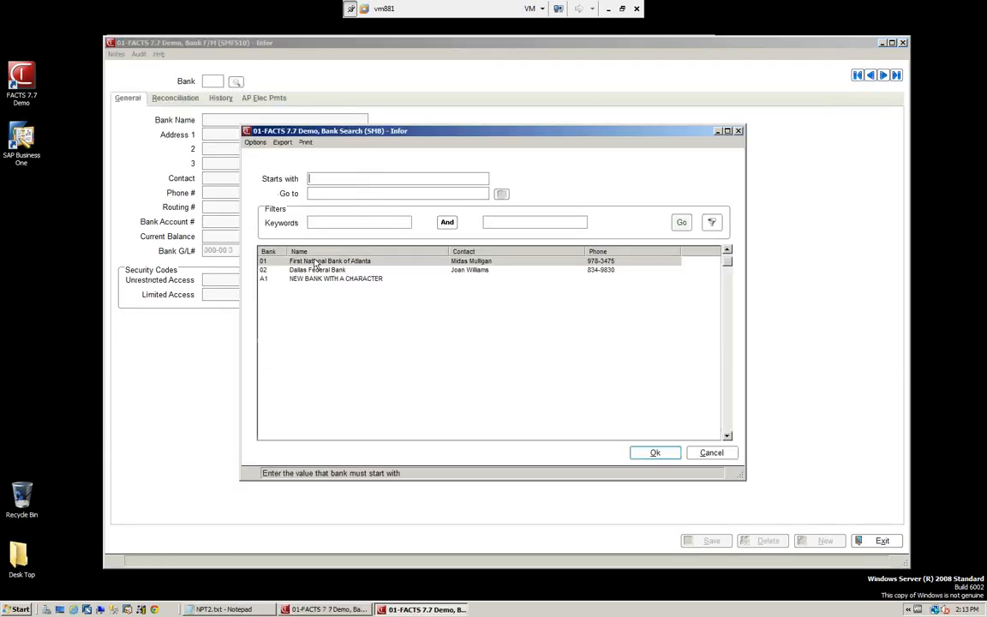
pyautogui.click(657, 459)
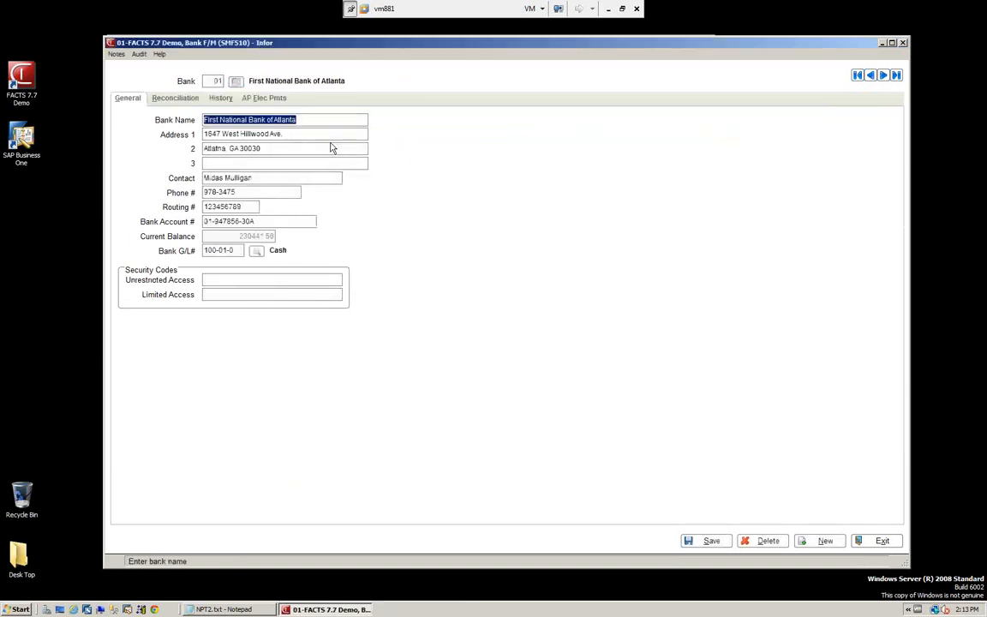
pyautogui.click(266, 99)
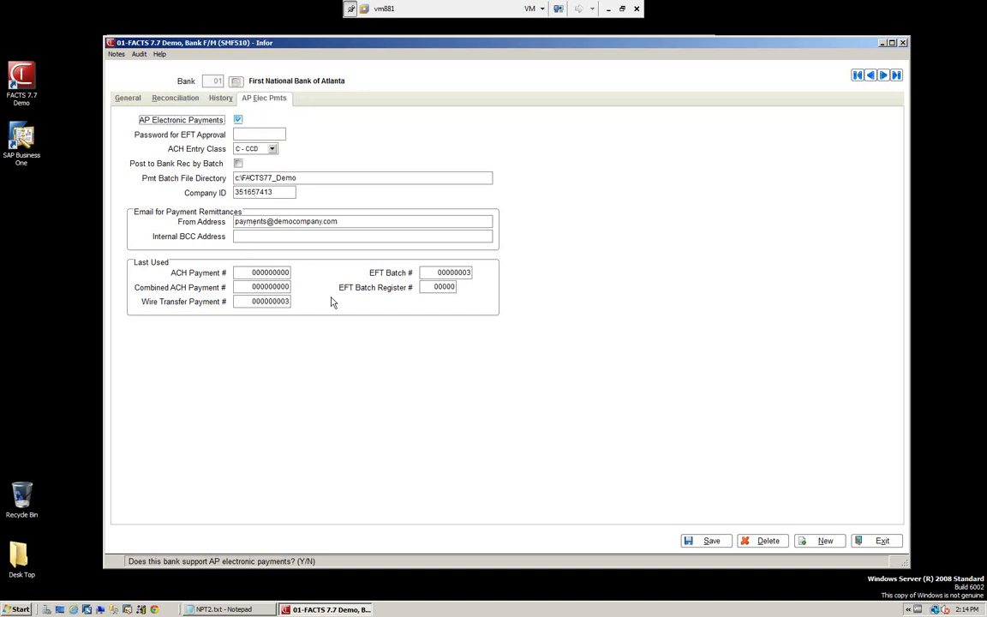
pyautogui.click(880, 543)
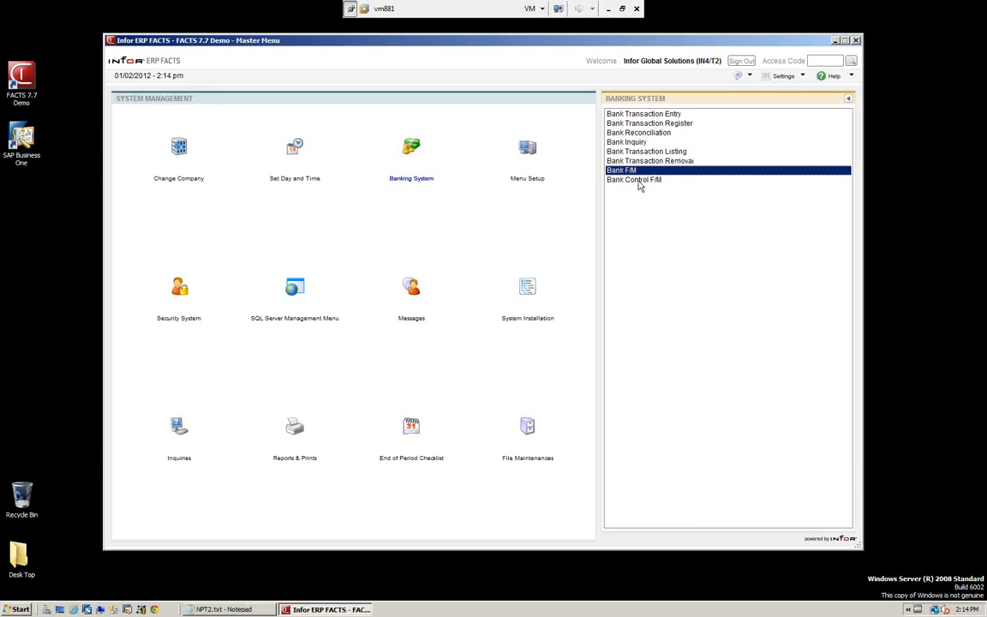
# Open Check Print Control F/M from Accounts Payable's infrequent file maintenances, review the voucher settings for bank 01, and exit.
pyautogui.click(848, 102)
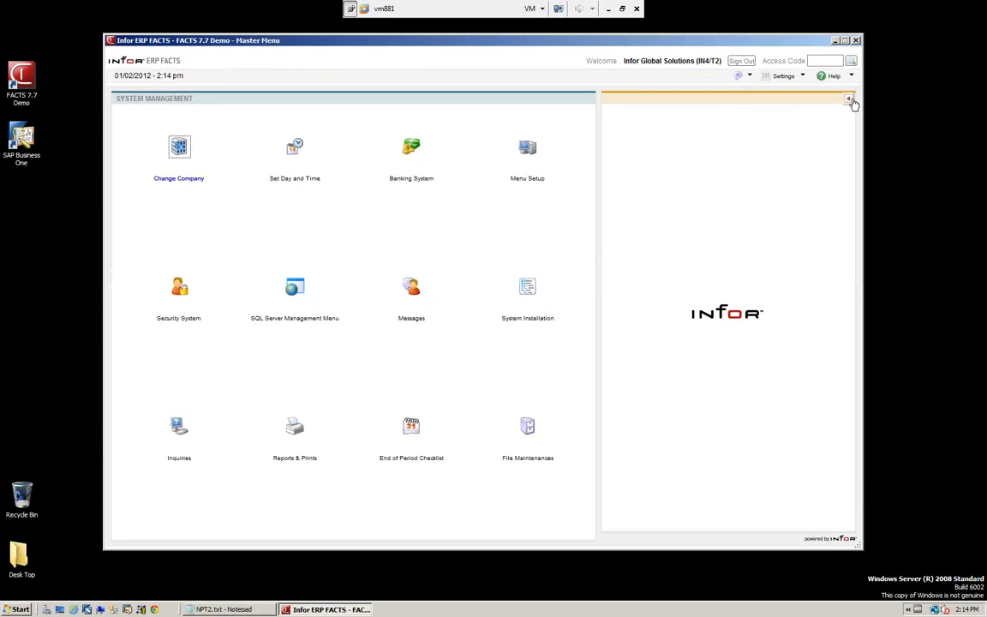
pyautogui.click(849, 100)
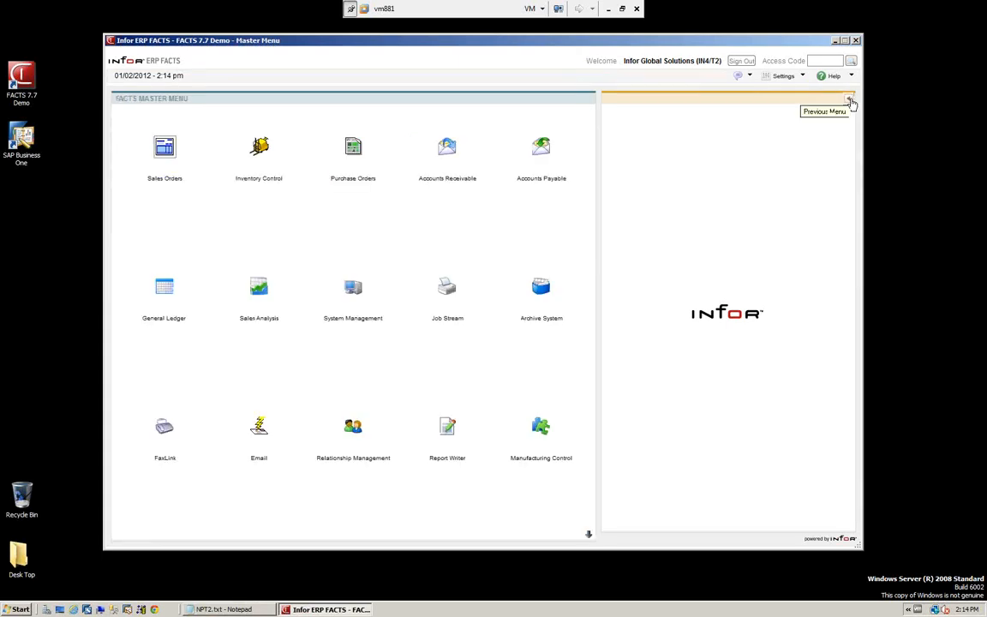
pyautogui.click(541, 149)
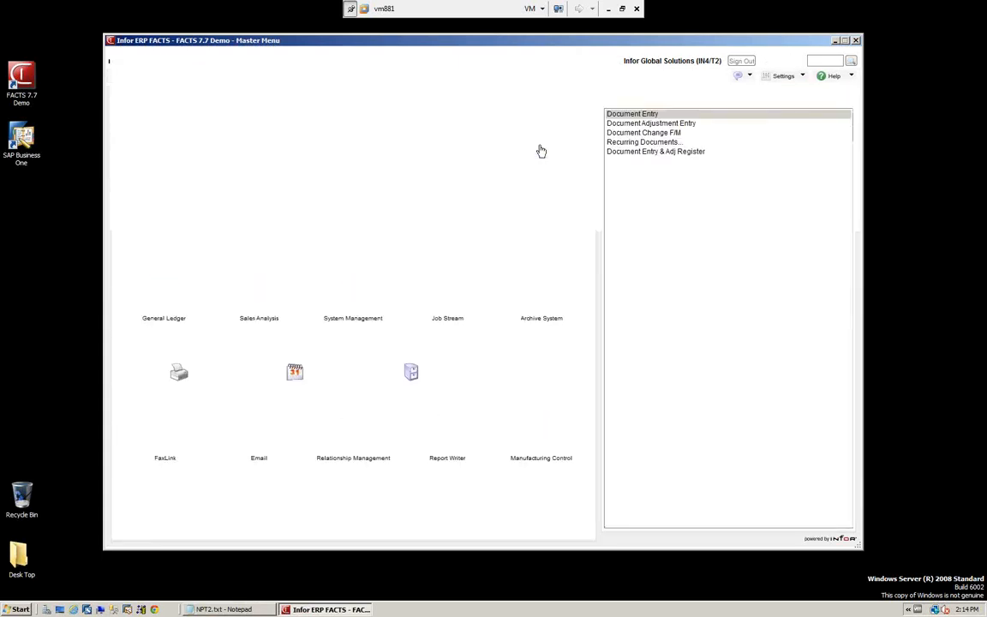
pyautogui.click(412, 372)
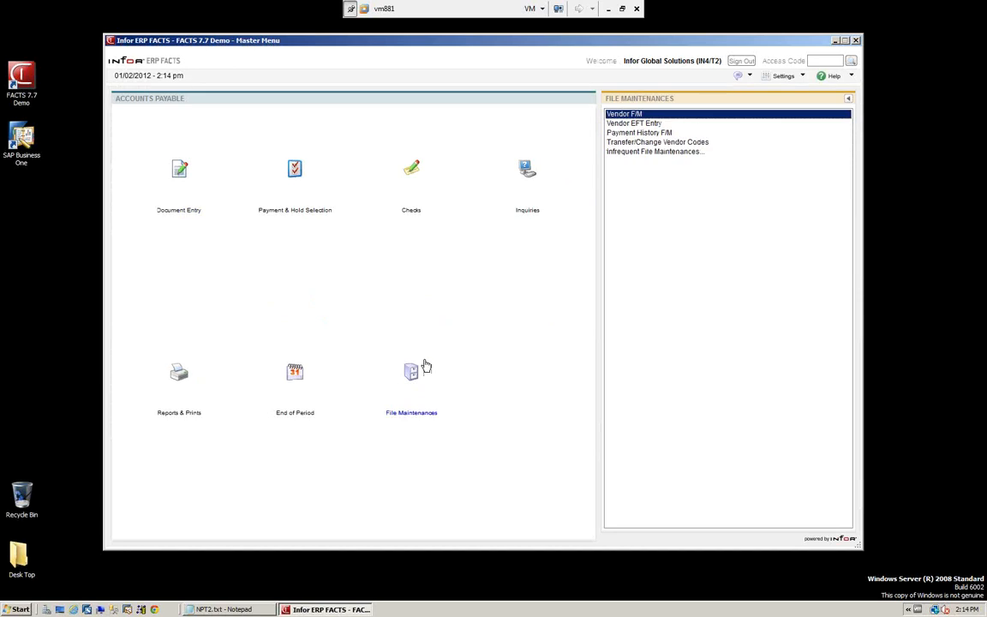
pyautogui.click(623, 152)
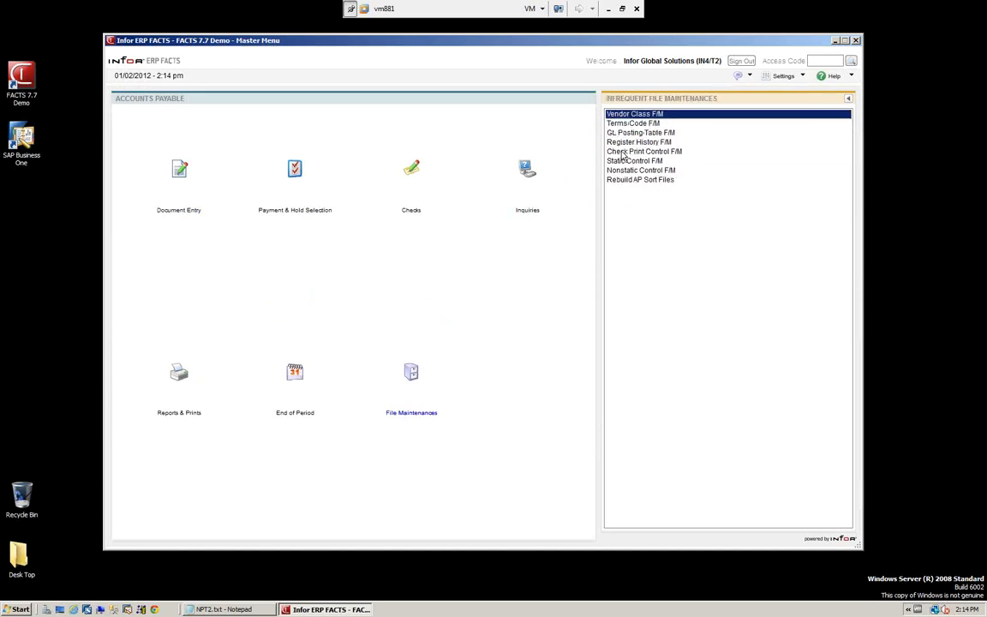
pyautogui.click(638, 153)
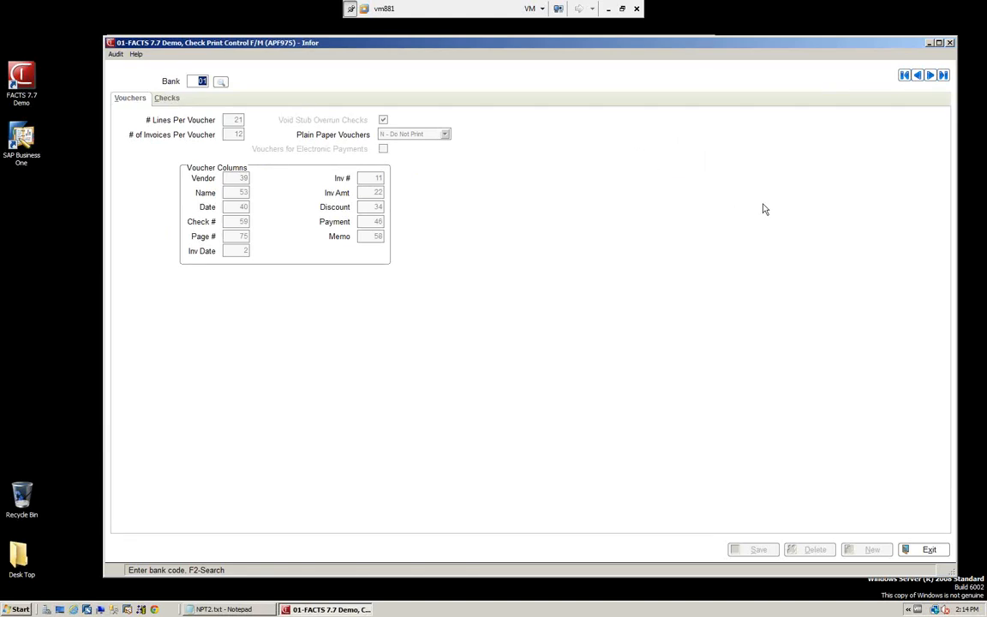
pyautogui.press('Return')
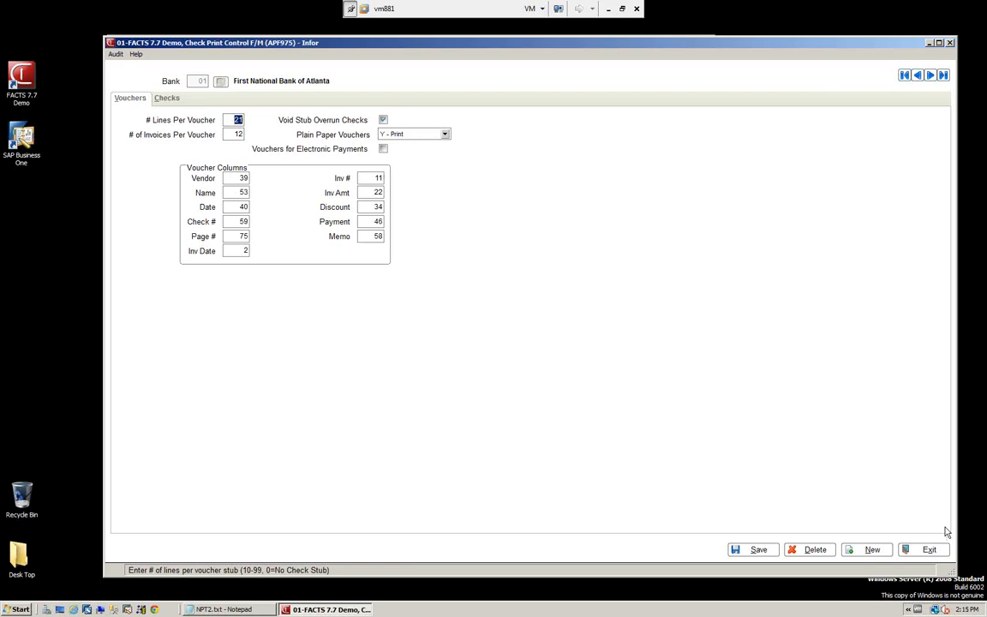
pyautogui.click(930, 551)
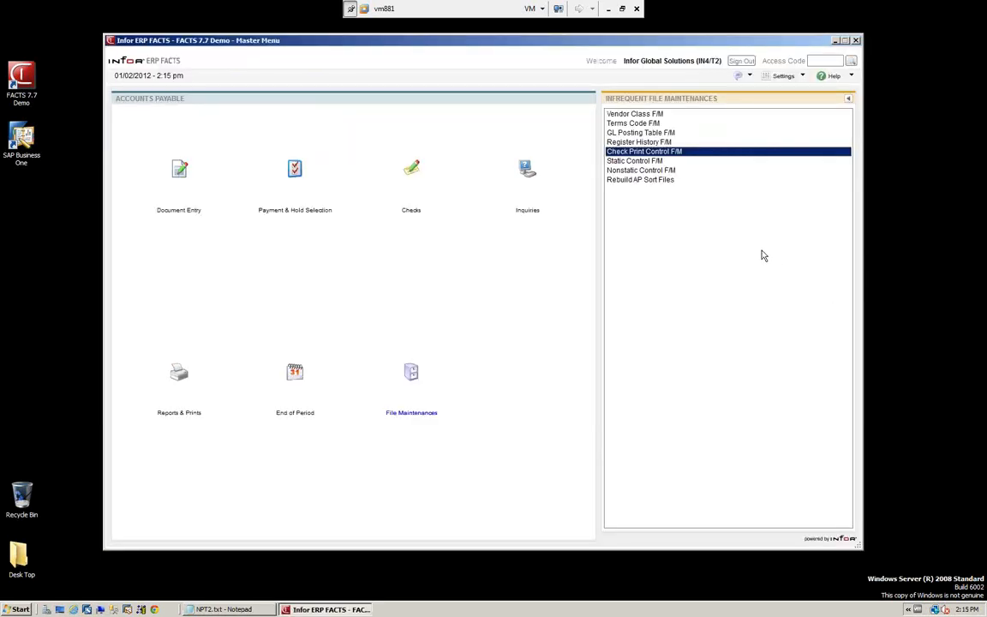
# Open Vendor EFT Entry from the Accounts Payable file maintenances and load vendor V101, Industrial Supply Distributors.
pyautogui.click(847, 100)
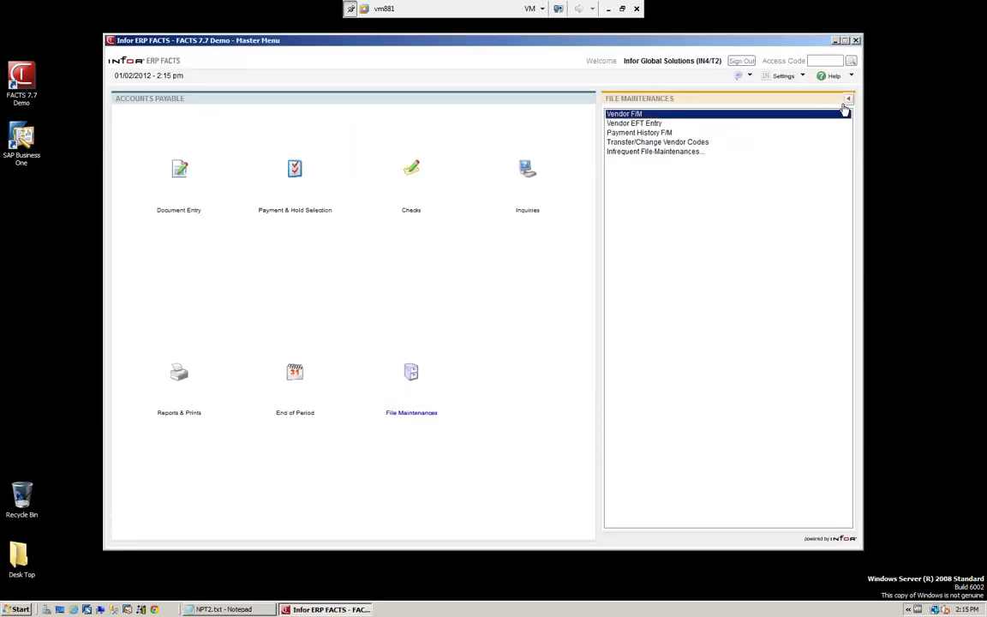
pyautogui.click(625, 125)
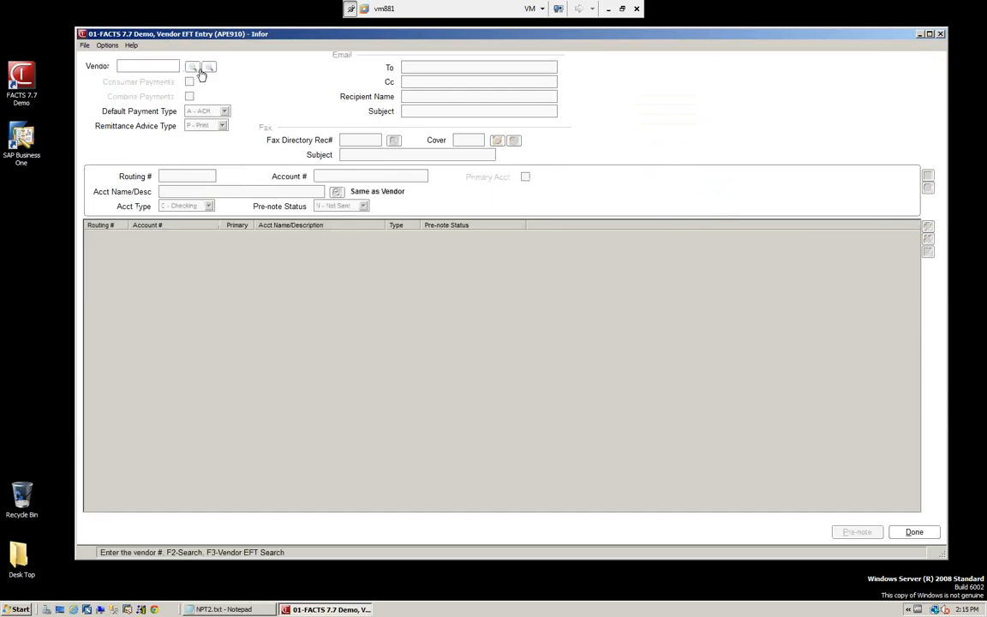
pyautogui.click(209, 67)
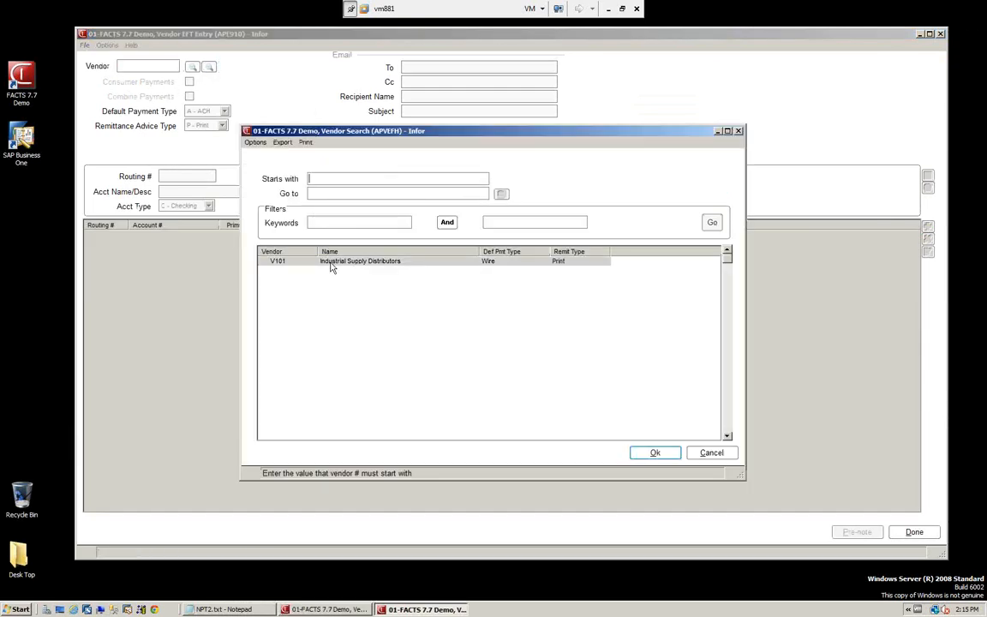
pyautogui.click(653, 453)
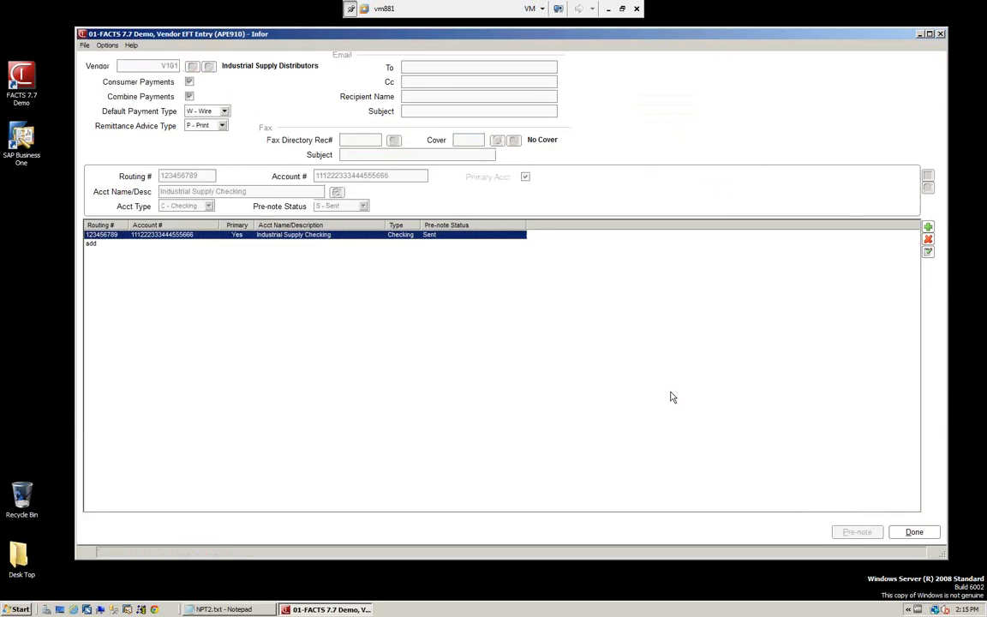
# Try E - Email as the vendor's remittance advice type, check the email fields, and set the type back to P - Print.
pyautogui.click(222, 126)
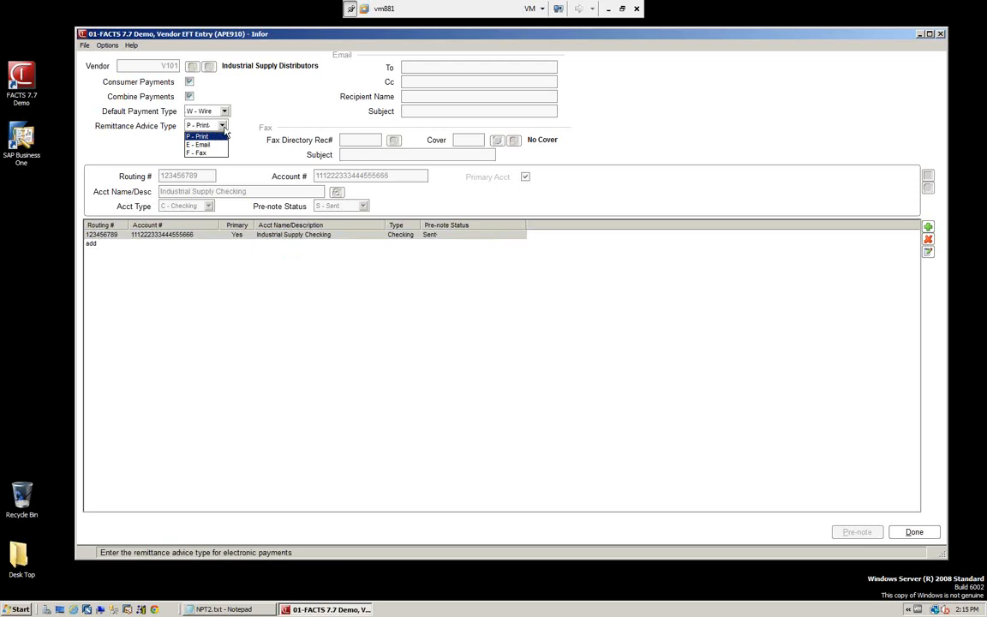
pyautogui.click(195, 145)
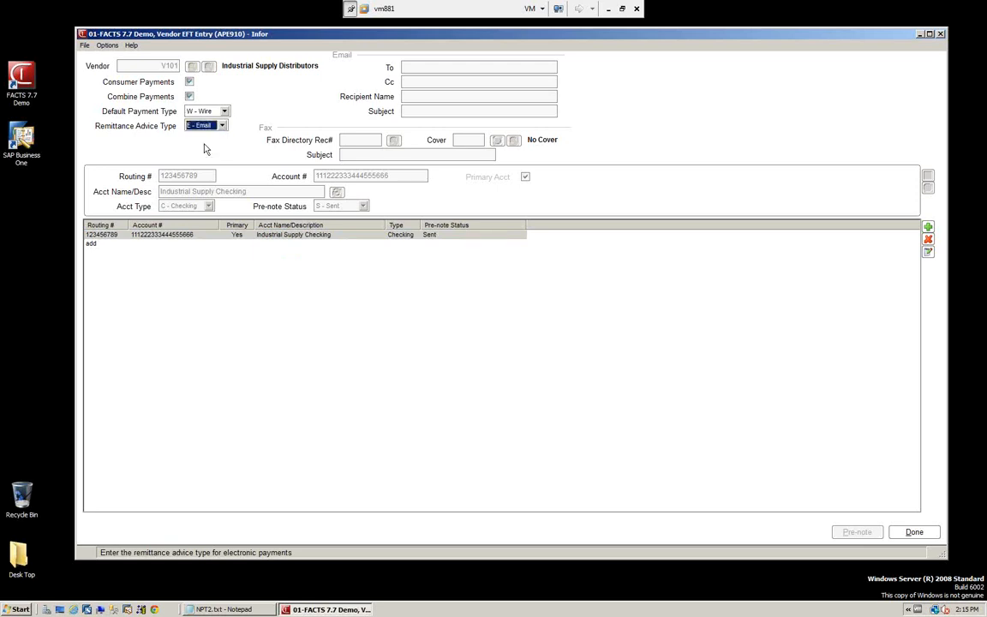
pyautogui.click(406, 67)
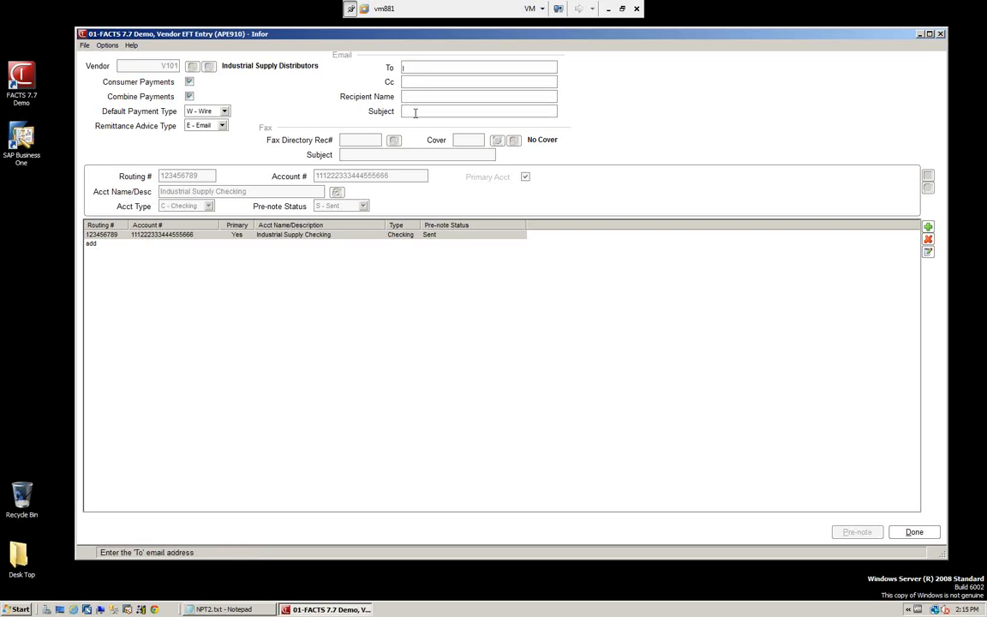
pyautogui.click(202, 125)
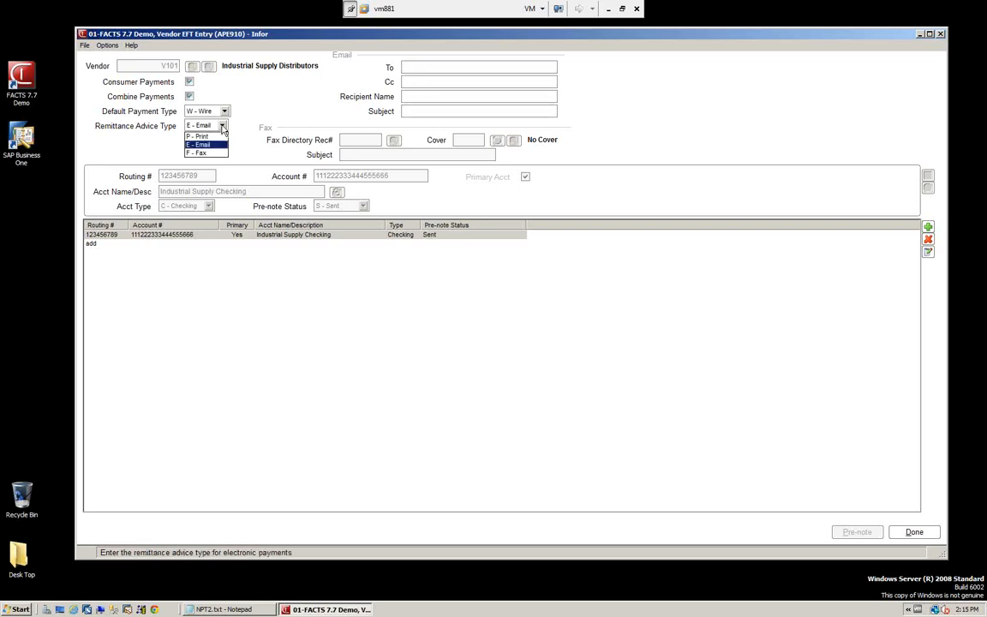
pyautogui.click(203, 136)
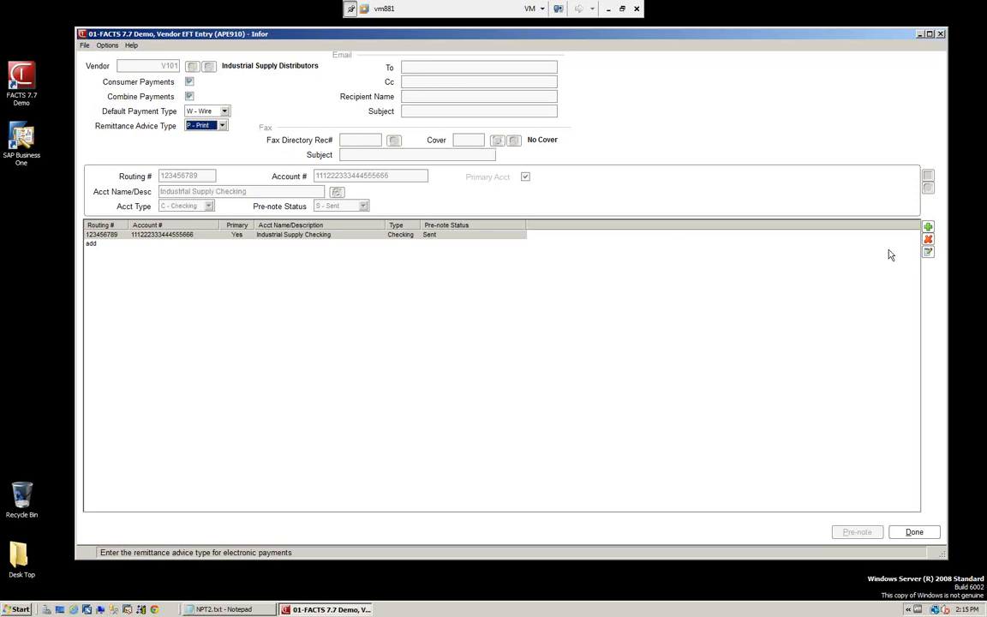
# Open the Industrial Supply Checking account line for editing, review its account type and pre-note status choices, and exit Vendor EFT Entry.
pyautogui.click(928, 252)
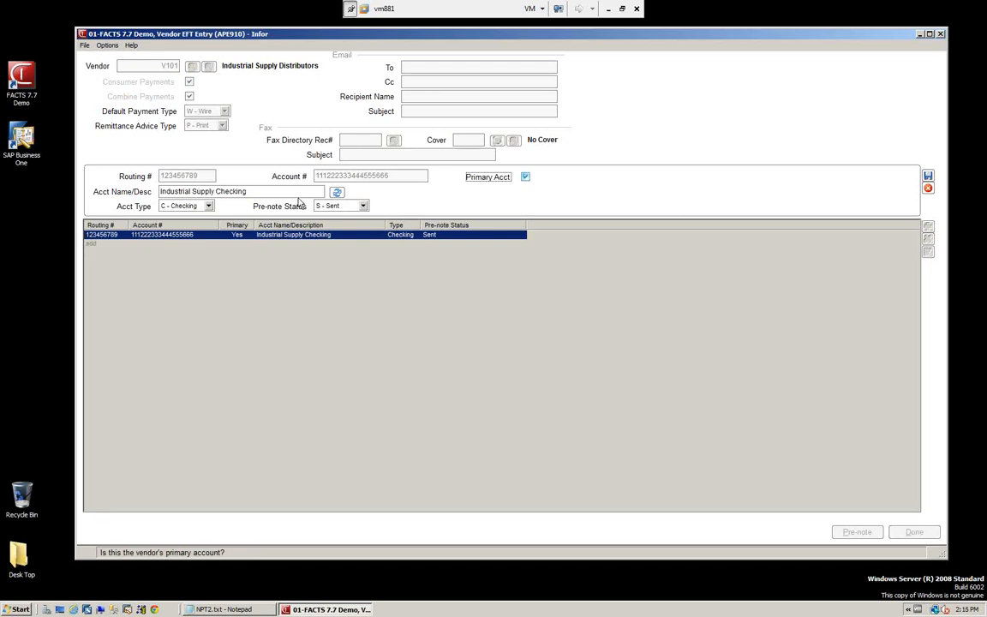
pyautogui.click(208, 207)
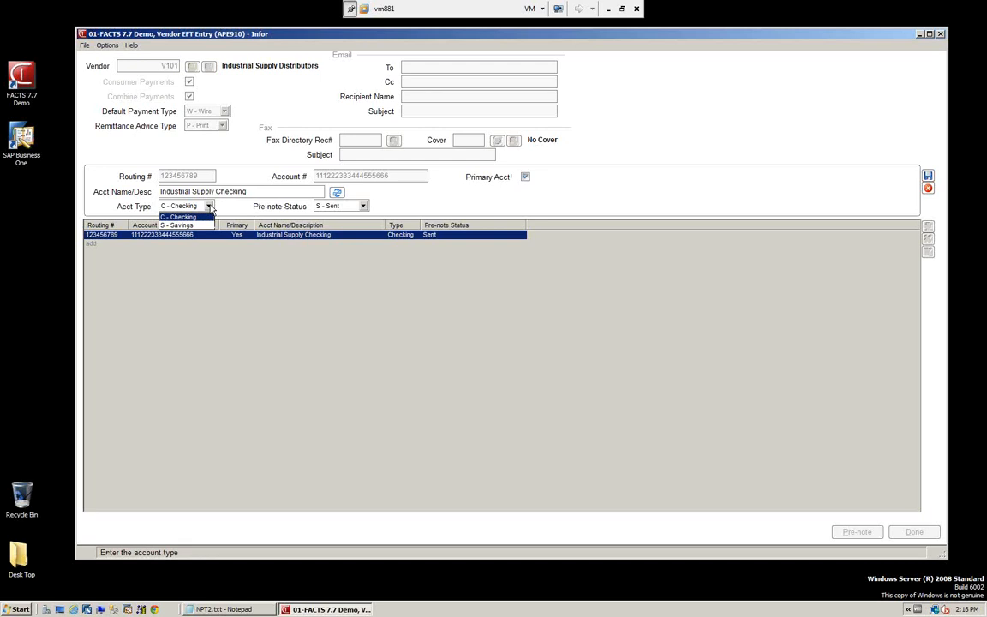
pyautogui.click(365, 207)
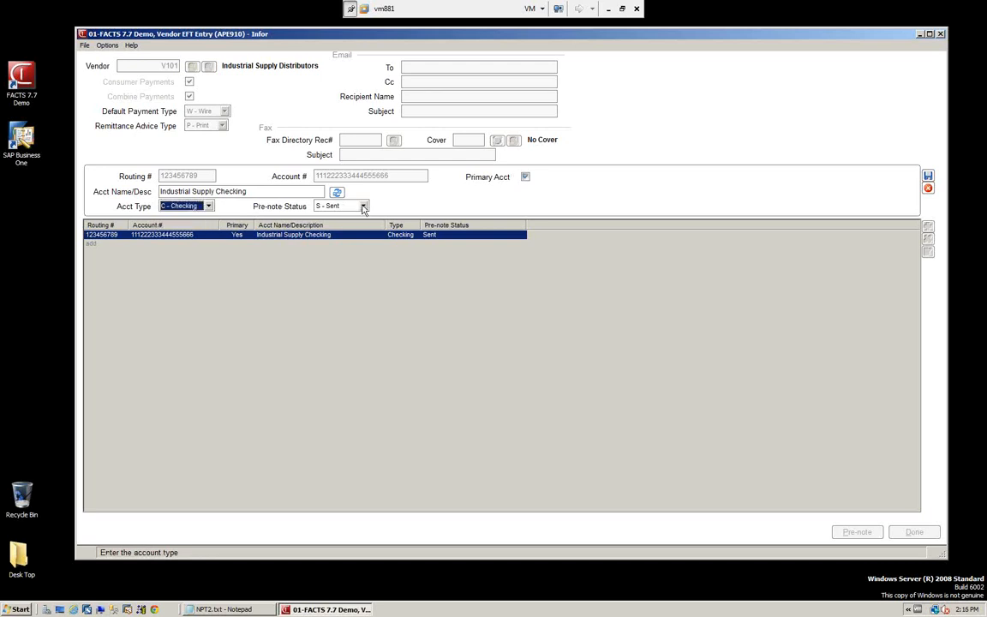
pyautogui.click(363, 207)
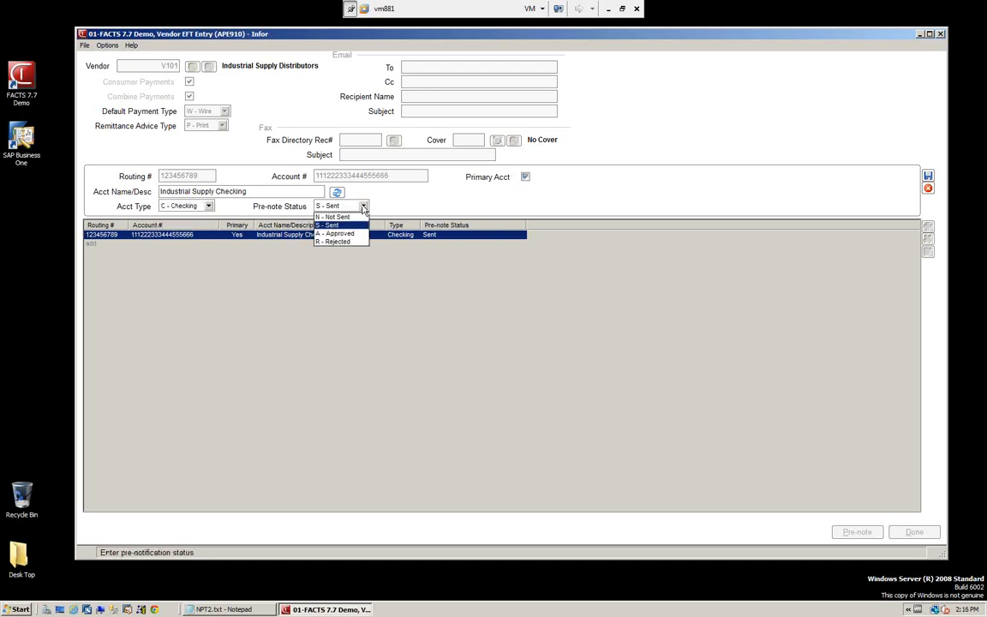
pyautogui.click(340, 225)
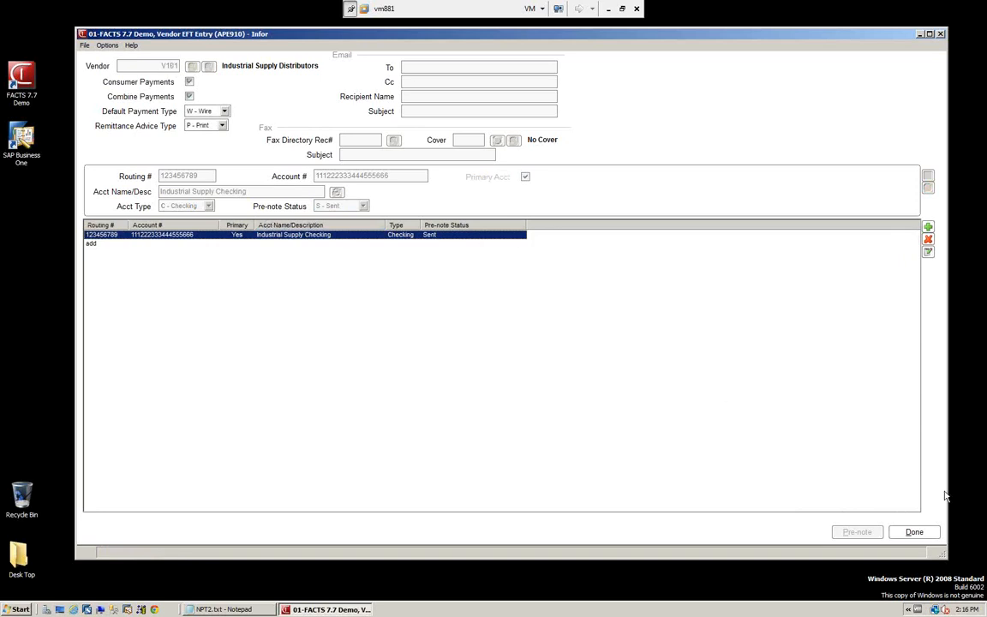
pyautogui.click(915, 533)
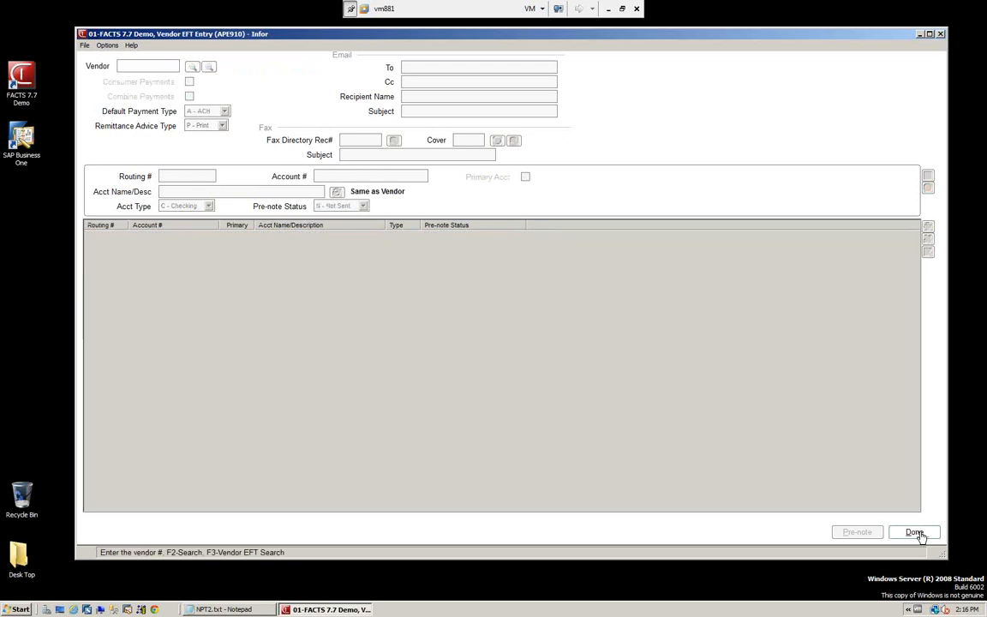
pyautogui.hotkey('alt', 'Tab')
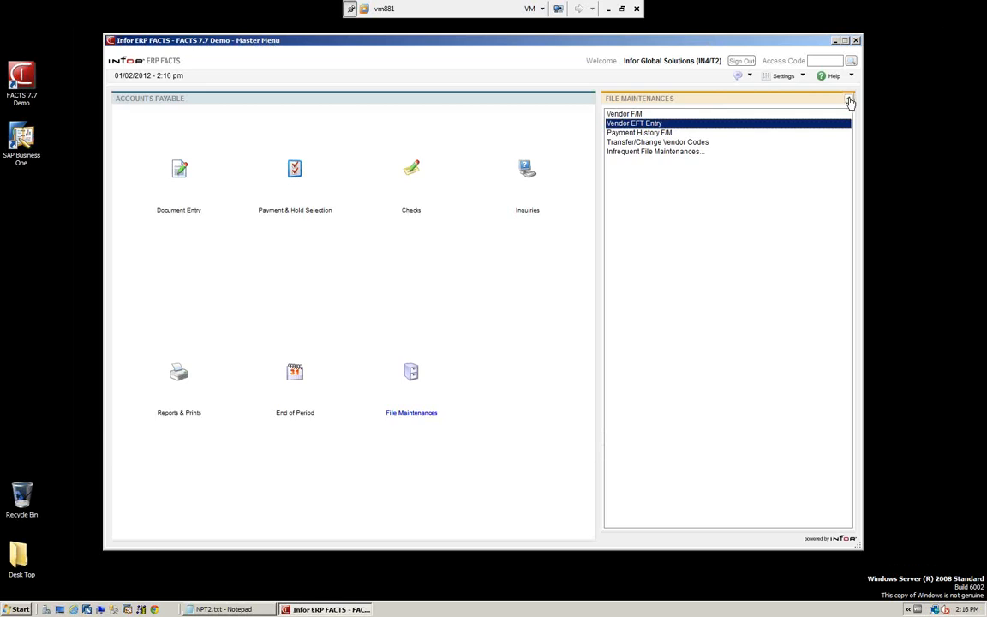
# Open Individual Payment Selection for branch 01 with discount cutoff date 01/02/2012 and load vendor V101's documents.
pyautogui.click(850, 101)
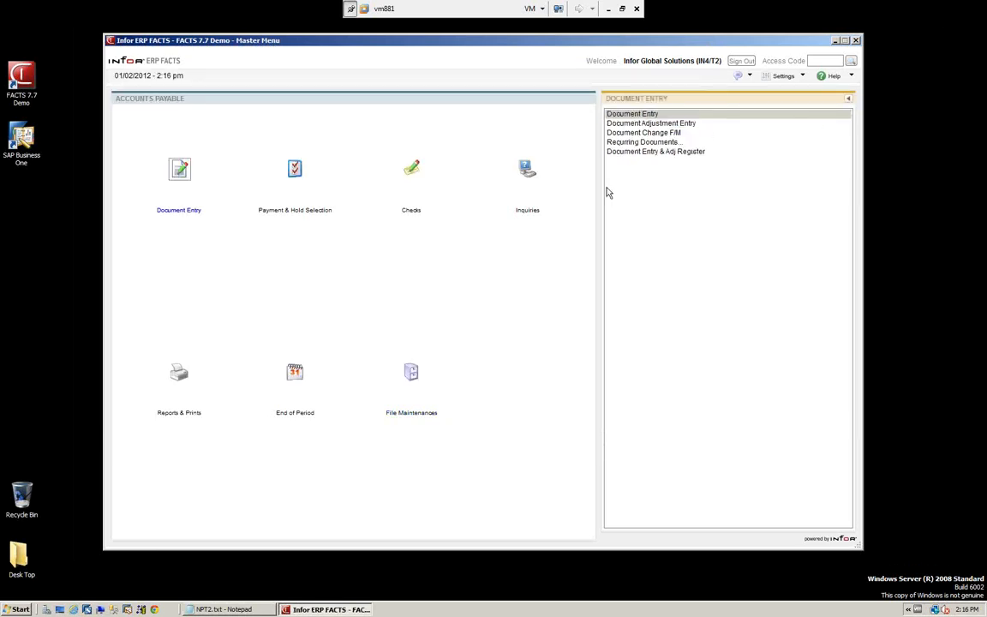
pyautogui.click(295, 170)
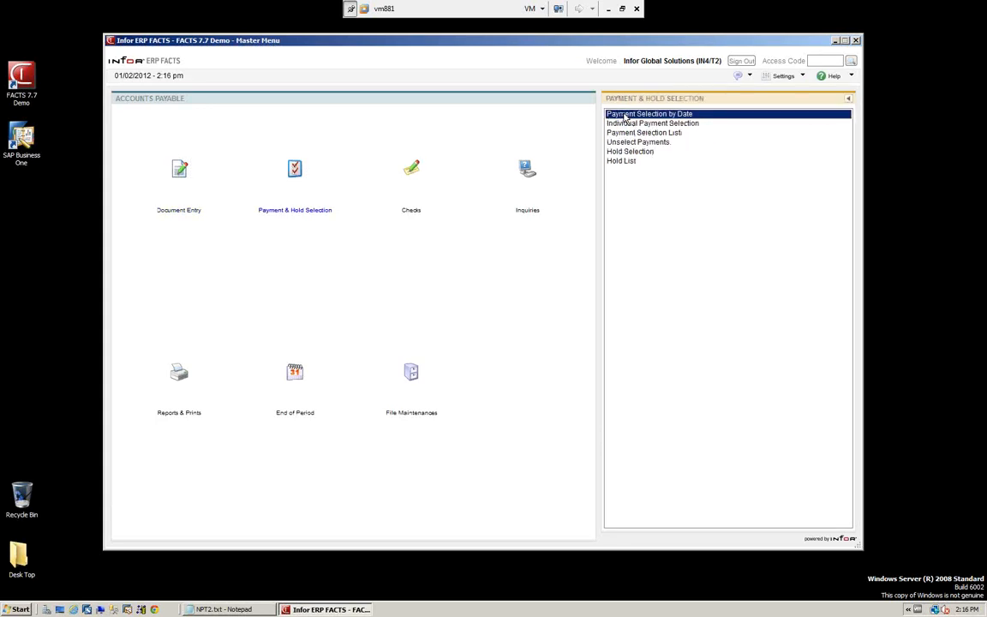
pyautogui.click(620, 126)
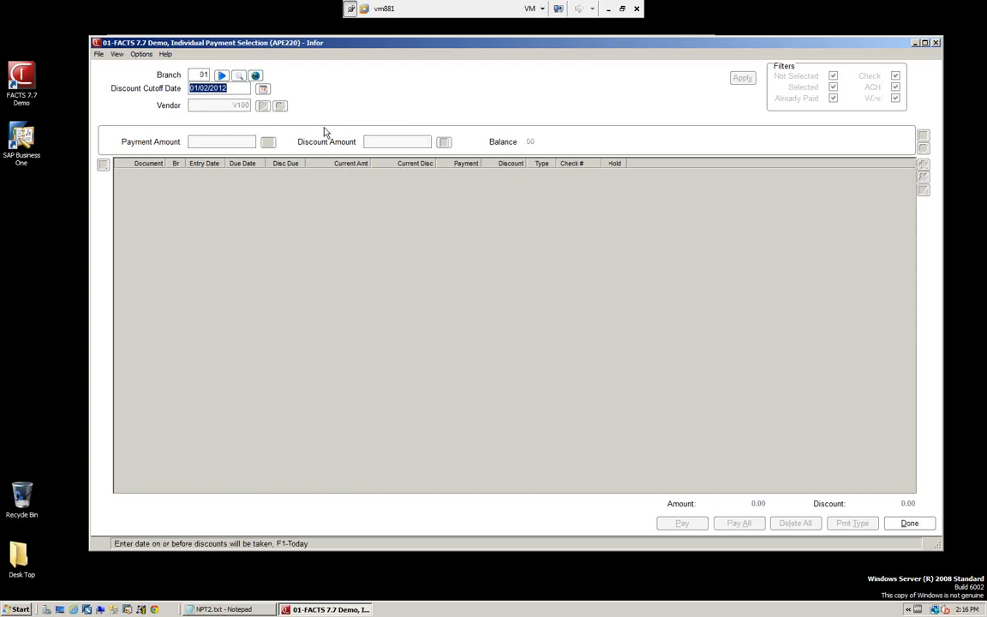
pyautogui.press('Return')
pyautogui.click(264, 108)
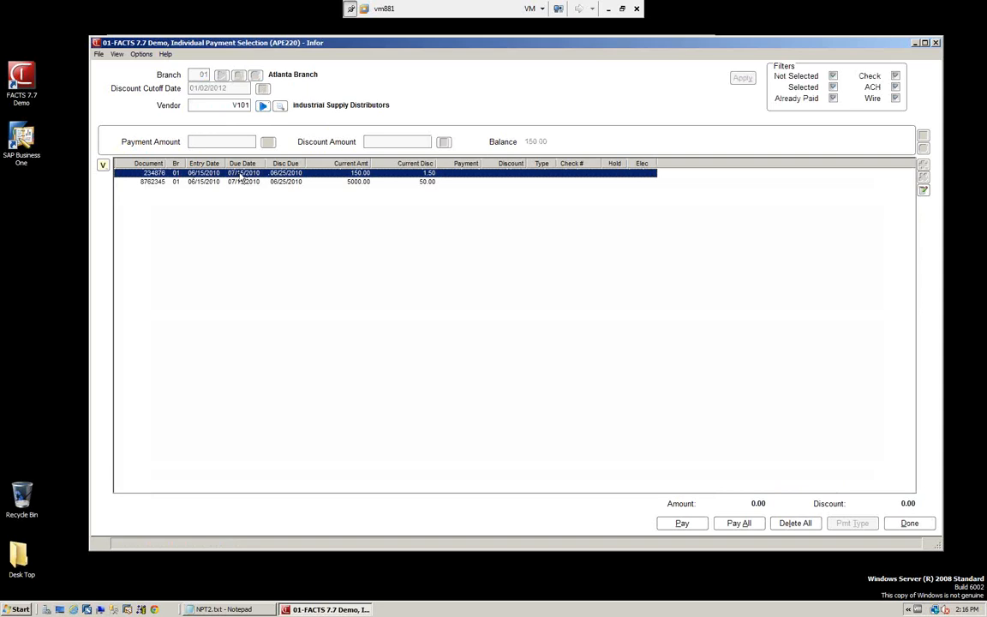
# Select vendor V101's document 234876 for a payment of 150.00 with 0.00 discount and exit Individual Payment Selection.
pyautogui.click(681, 522)
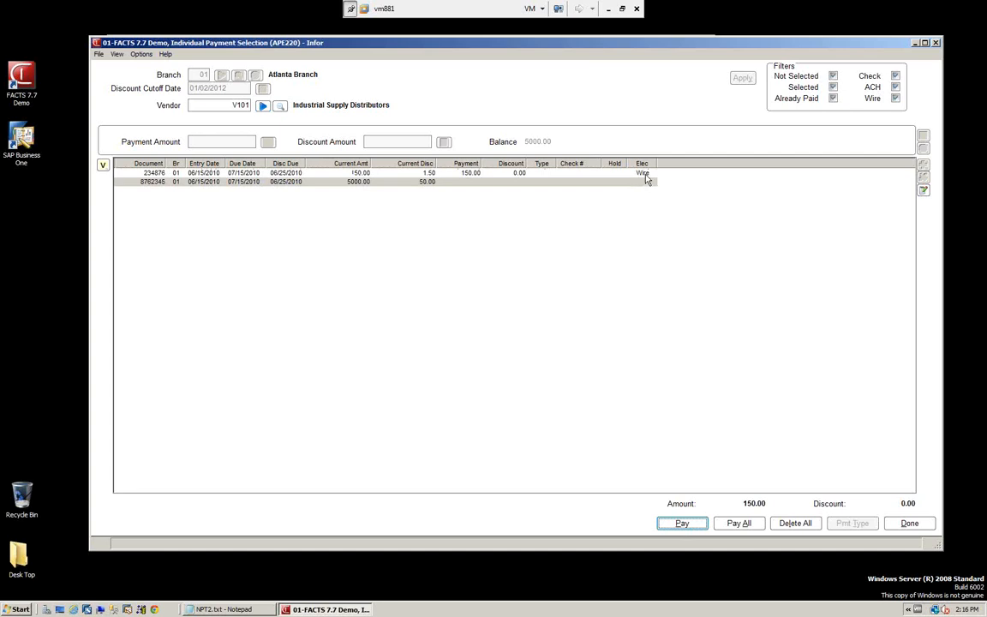
pyautogui.click(291, 173)
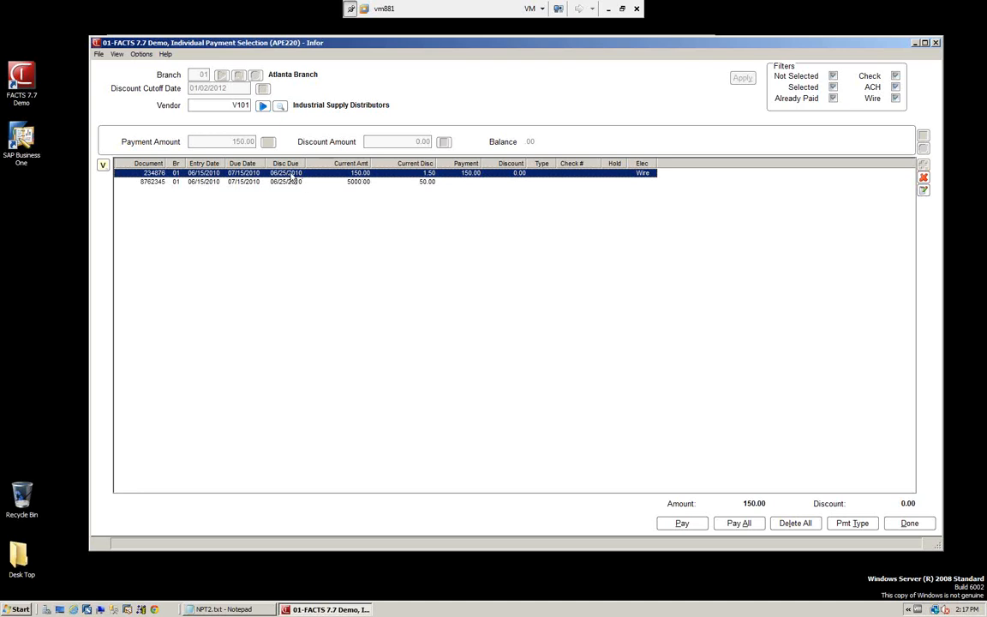
pyautogui.doubleClick(291, 173)
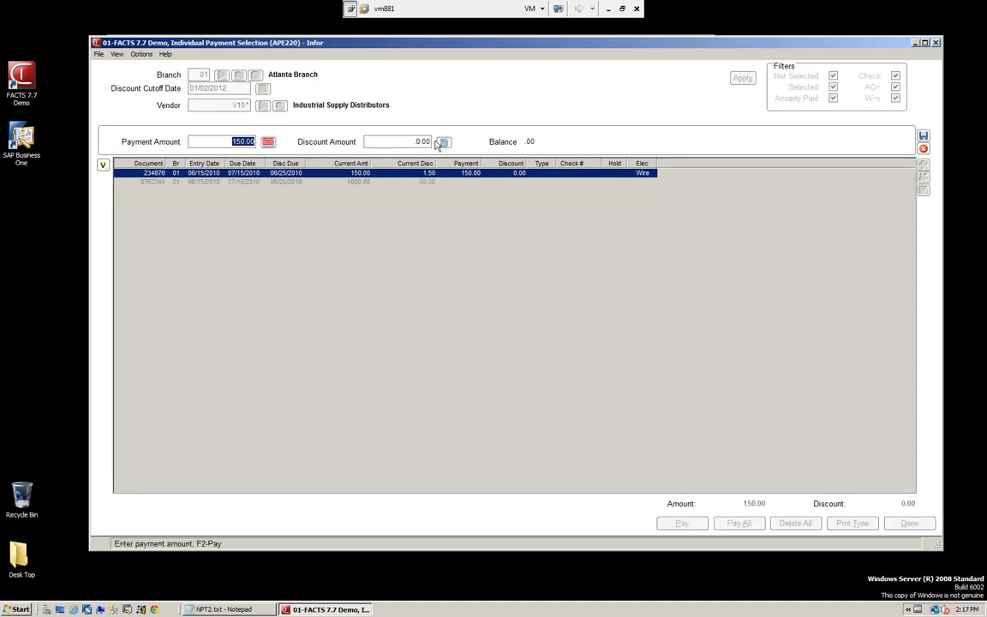
pyautogui.press('Return')
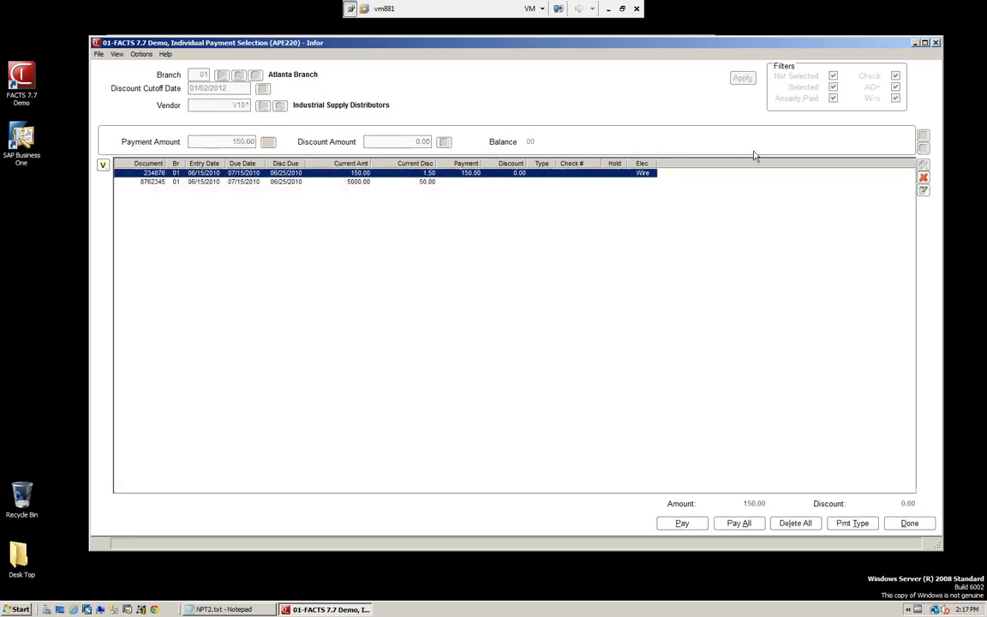
pyautogui.click(910, 523)
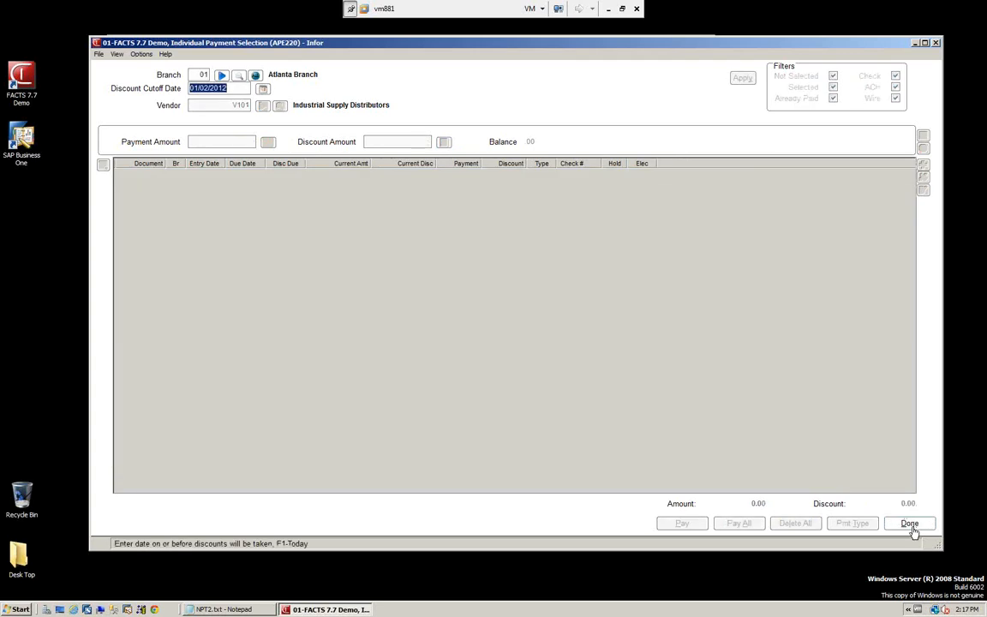
pyautogui.click(910, 524)
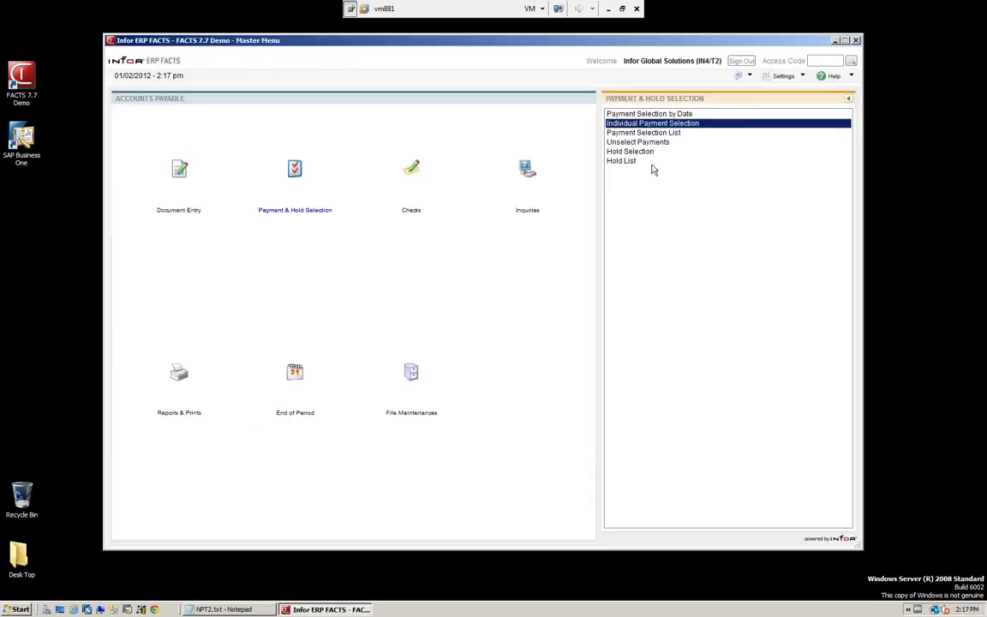
# Open the Payment Selection List, try the option to print paper and electronic payments separately, and cancel the report.
pyautogui.press('Down')
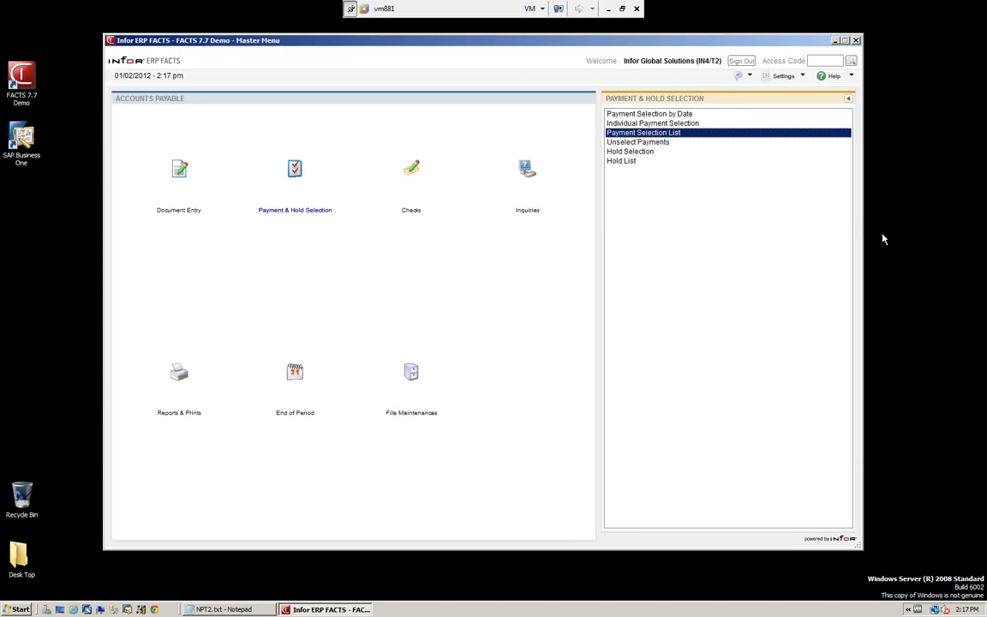
pyautogui.press('Return')
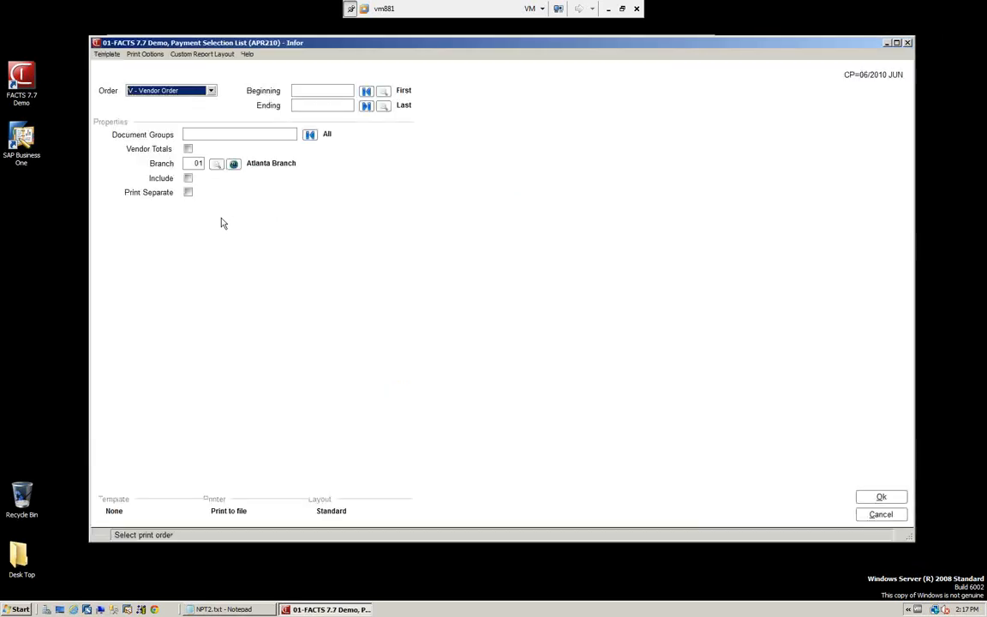
pyautogui.click(189, 193)
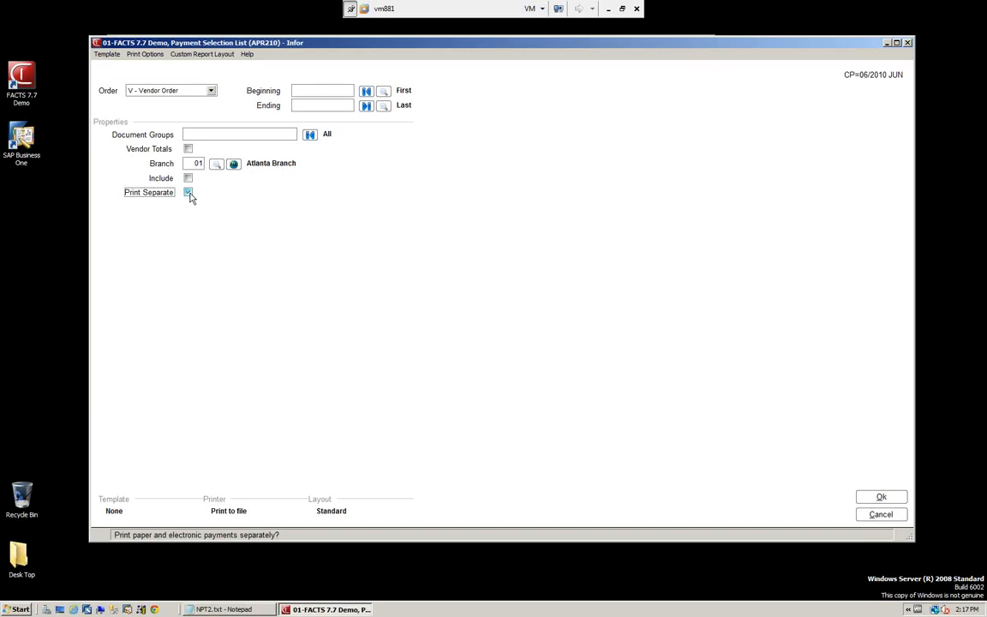
pyautogui.click(881, 515)
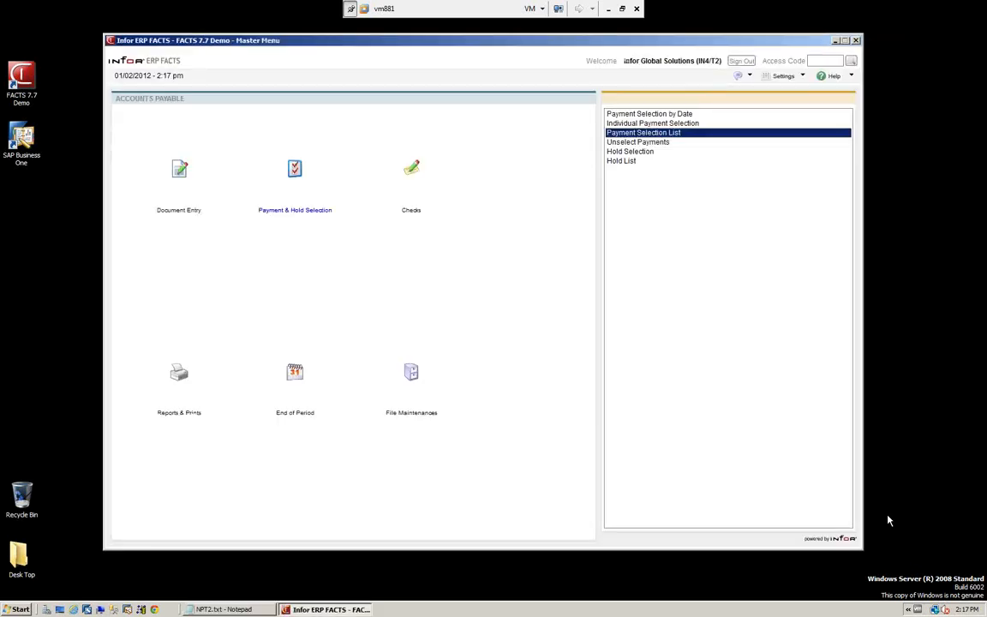
# Run EFT Submission from the Accounts Payable check programs for bank 01 and branch 01.
pyautogui.click(412, 172)
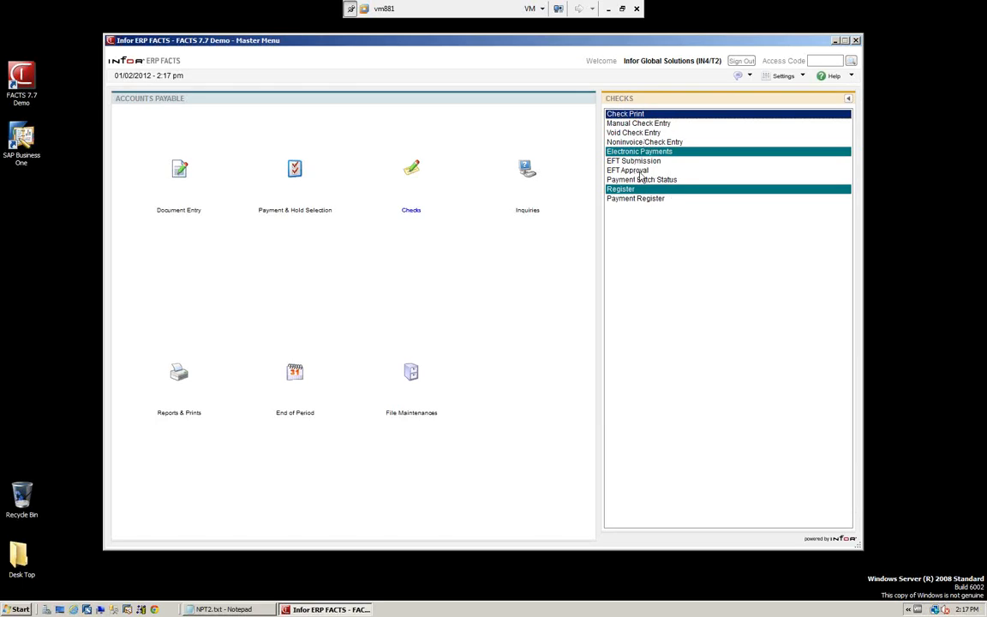
pyautogui.click(634, 161)
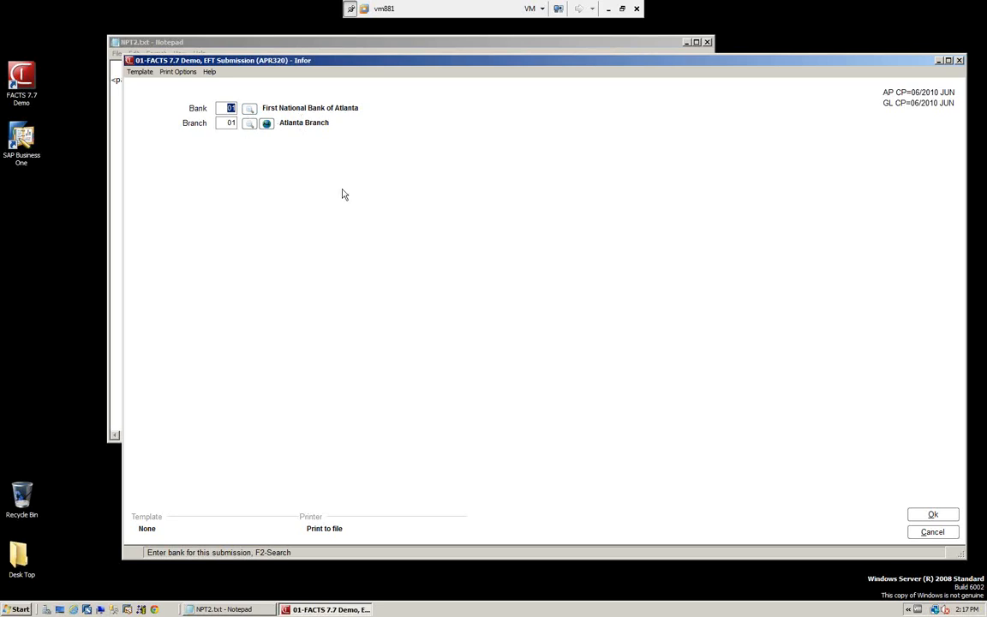
pyautogui.click(935, 516)
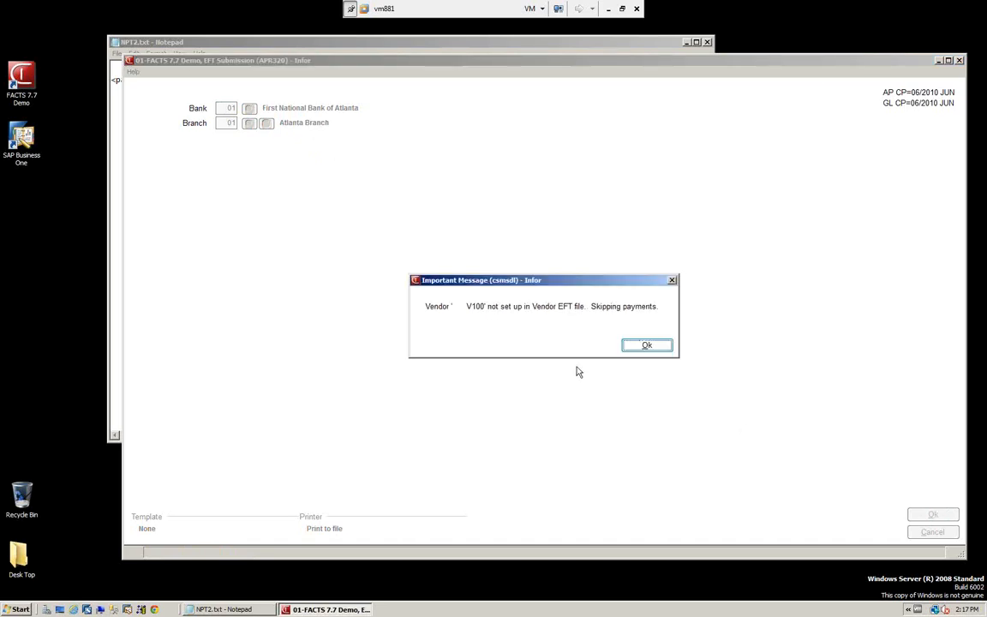
pyautogui.press('Return')
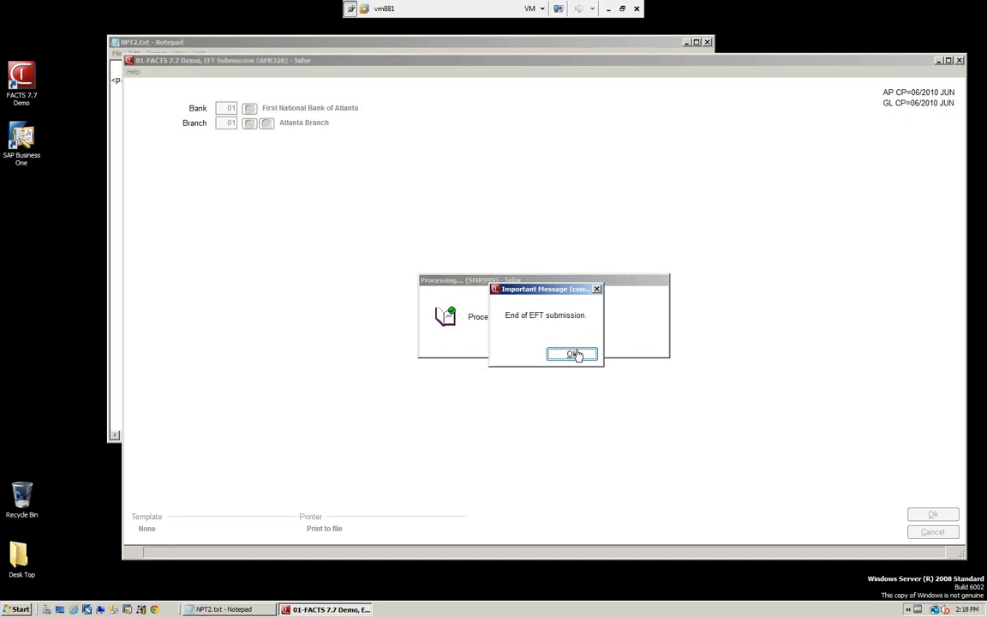
pyautogui.click(572, 355)
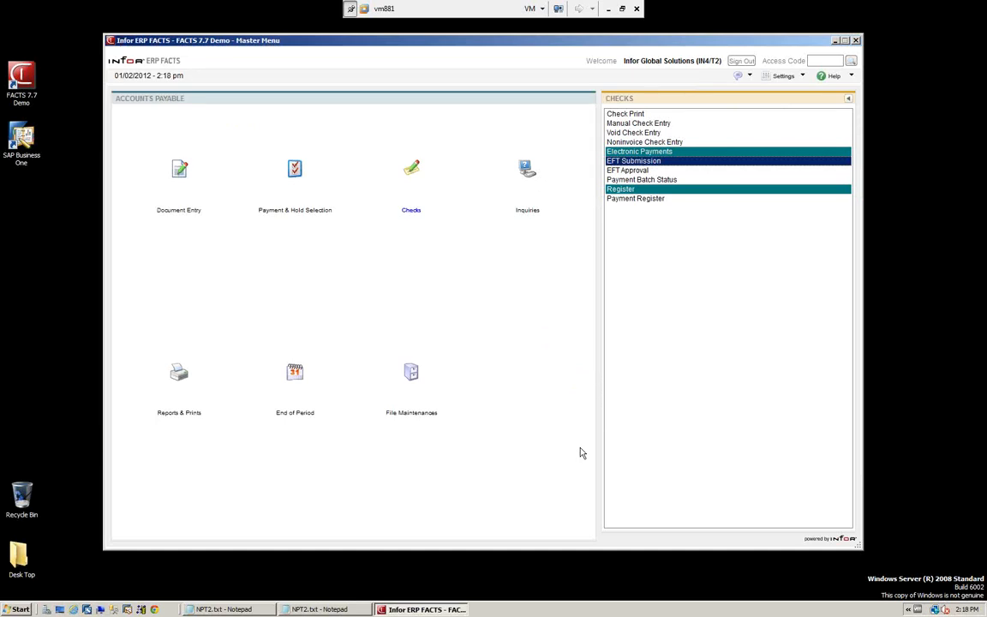
# Load bank 01's submitted payments in EFT Approval and close the NPT2.txt report left open behind it.
pyautogui.click(628, 170)
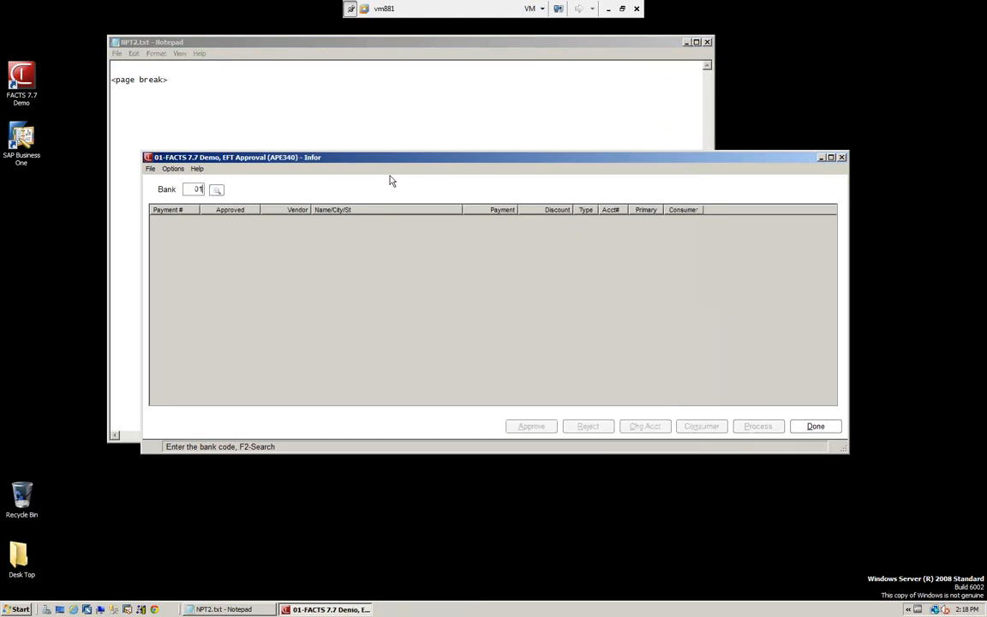
pyautogui.press('Return')
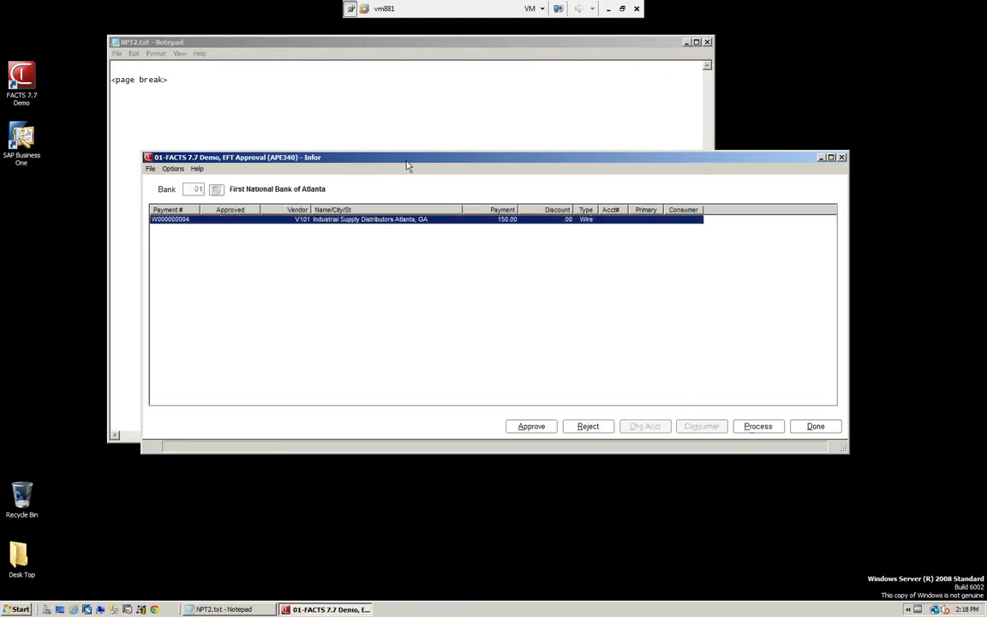
pyautogui.click(708, 42)
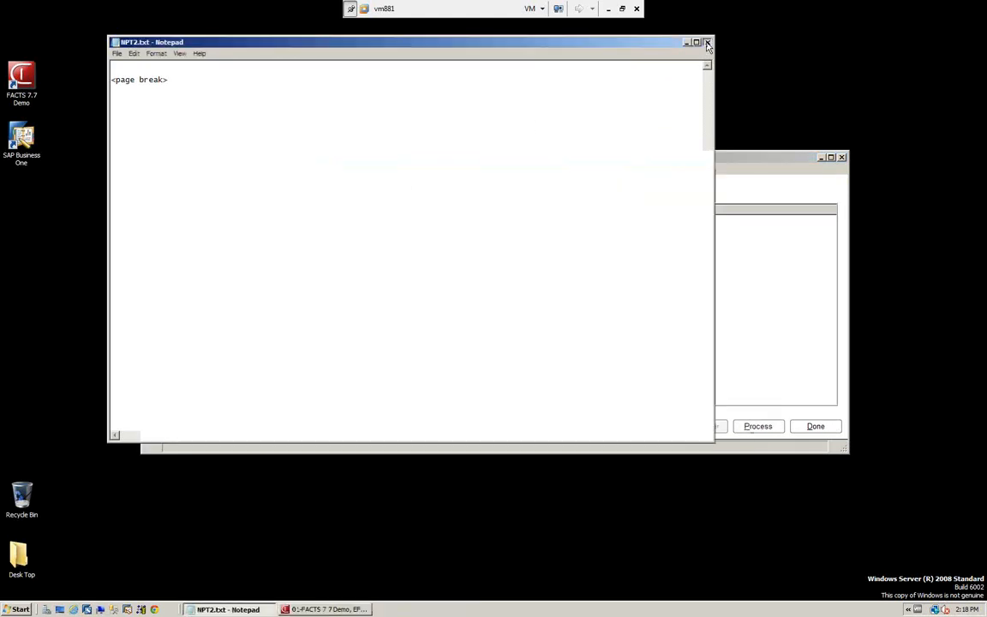
pyautogui.moveTo(579, 159); pyautogui.dragTo(545, 80)
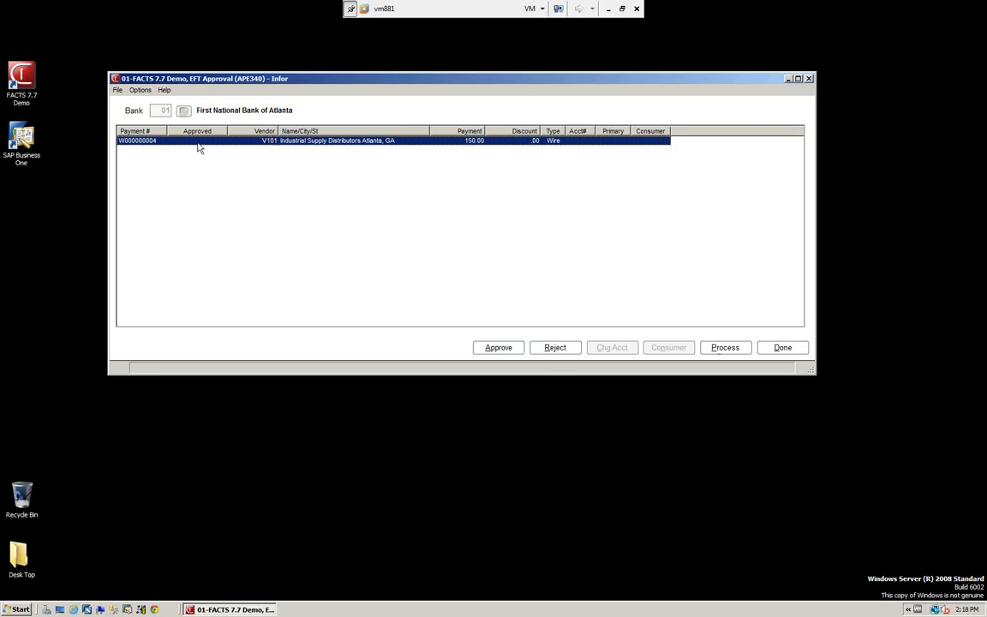
# Approve vendor V101's 150.00 wire payment, process it with payment date 01/02/2012, and exit EFT Approval.
pyautogui.click(504, 349)
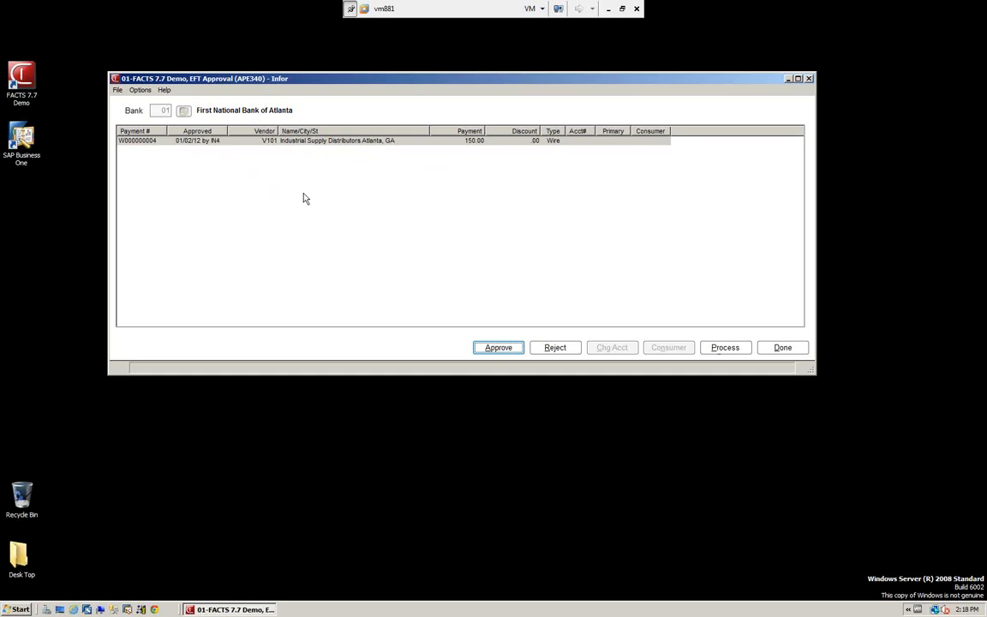
pyautogui.click(725, 349)
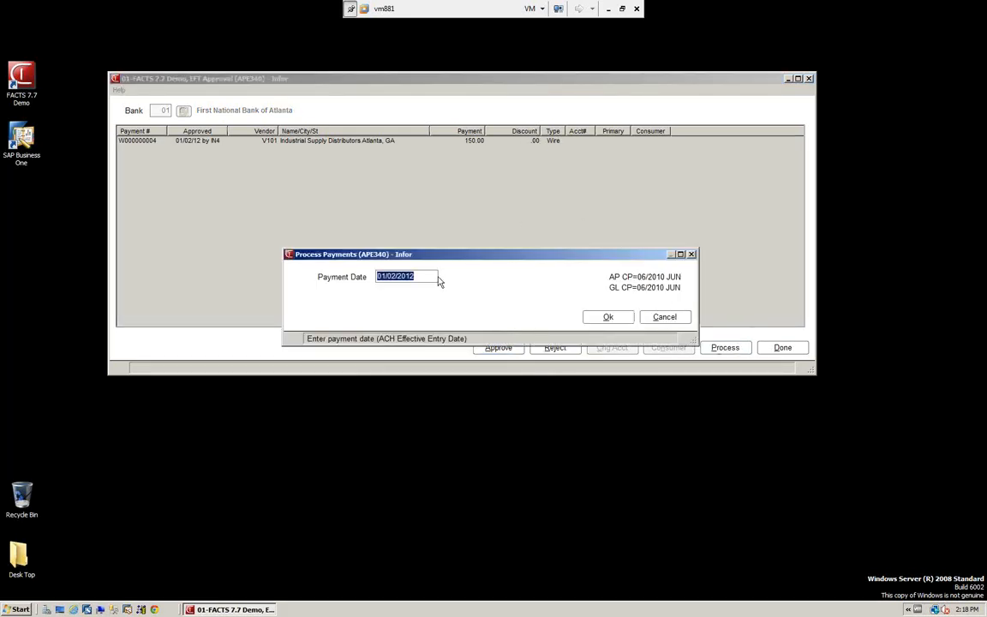
pyautogui.click(608, 318)
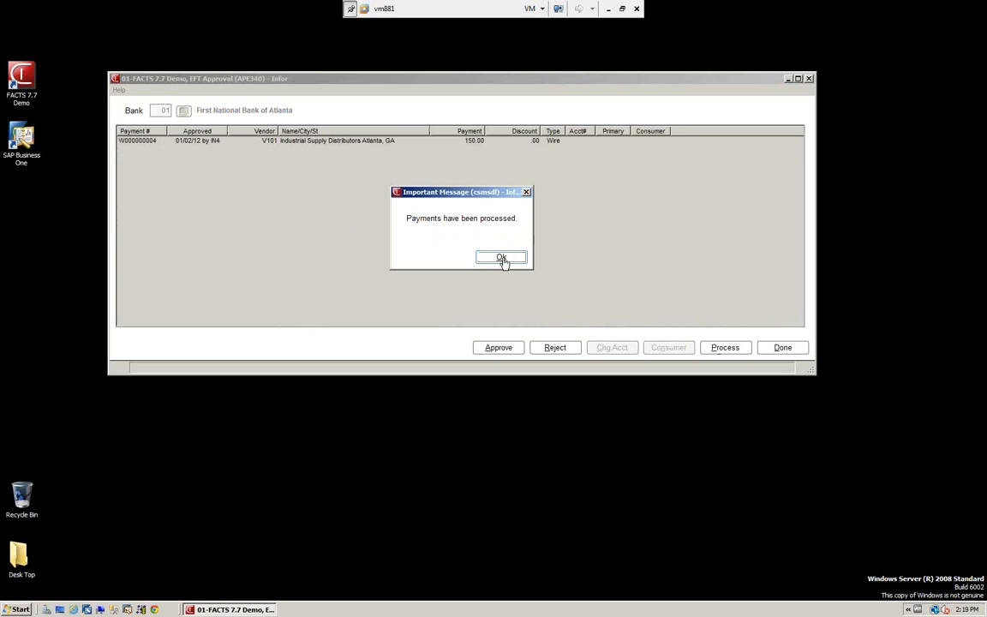
pyautogui.click(503, 259)
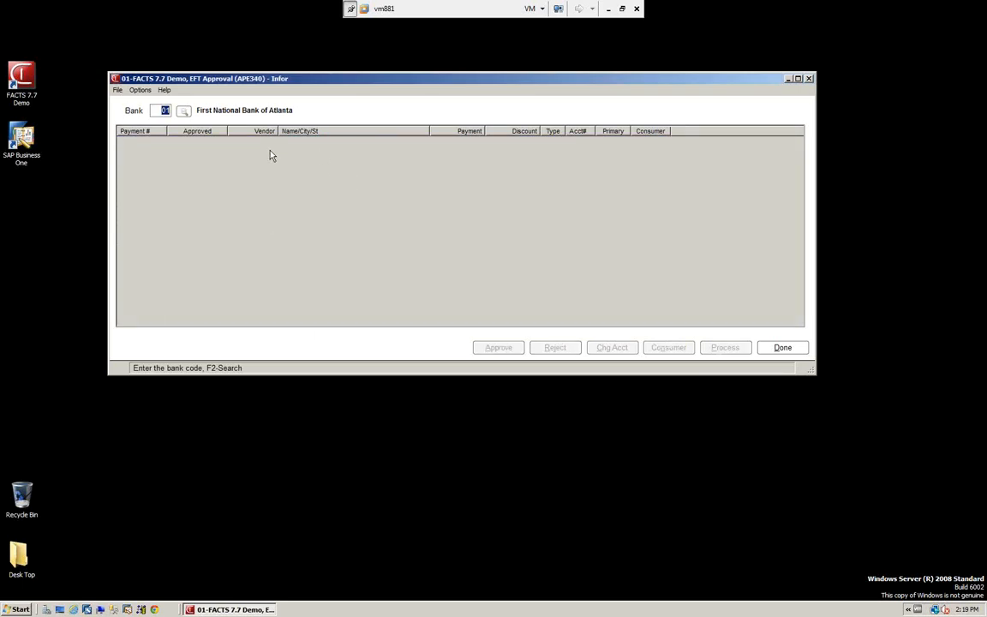
pyautogui.click(790, 351)
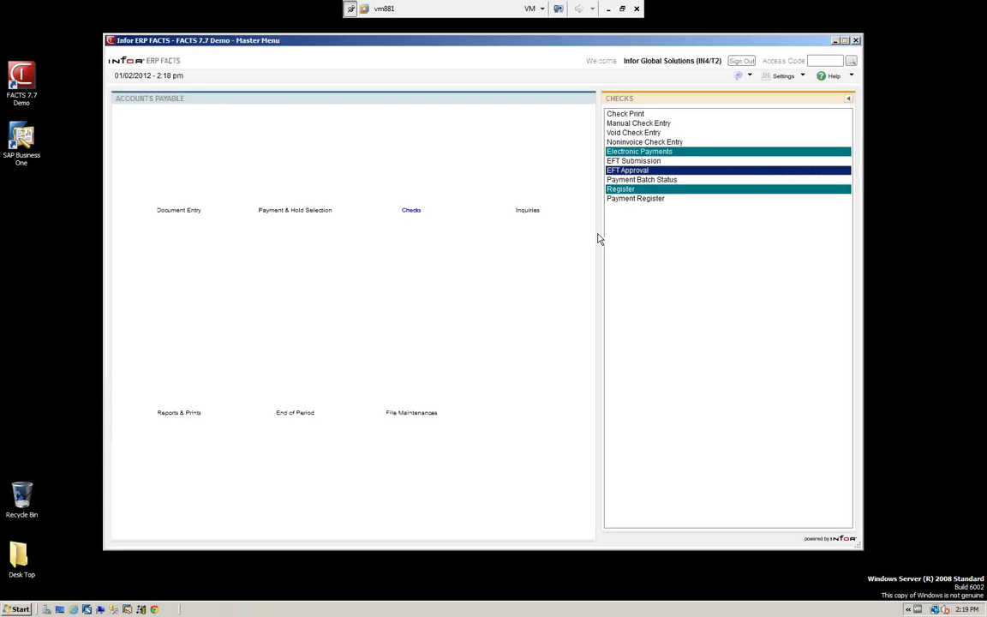
# Reject wire batch 00000004 in Payment Batch Status, then exit the program.
pyautogui.click(641, 179)
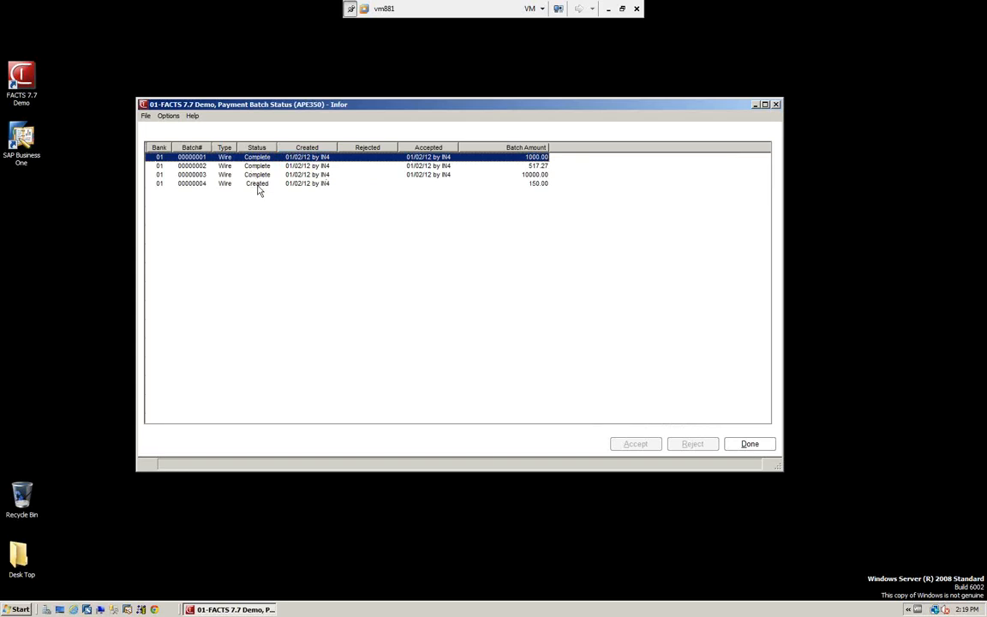
pyautogui.click(305, 185)
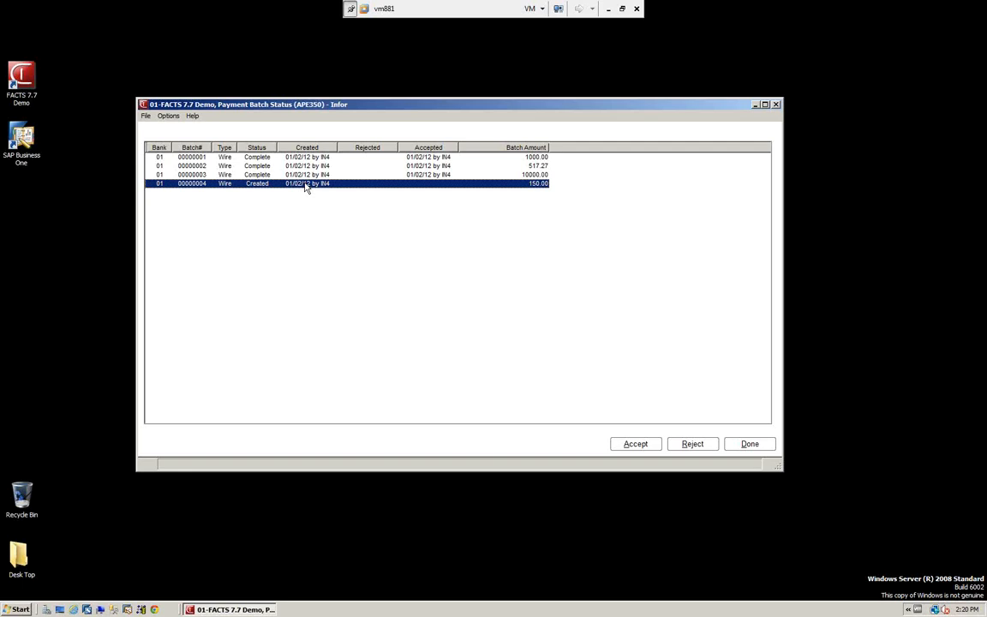
pyautogui.click(694, 445)
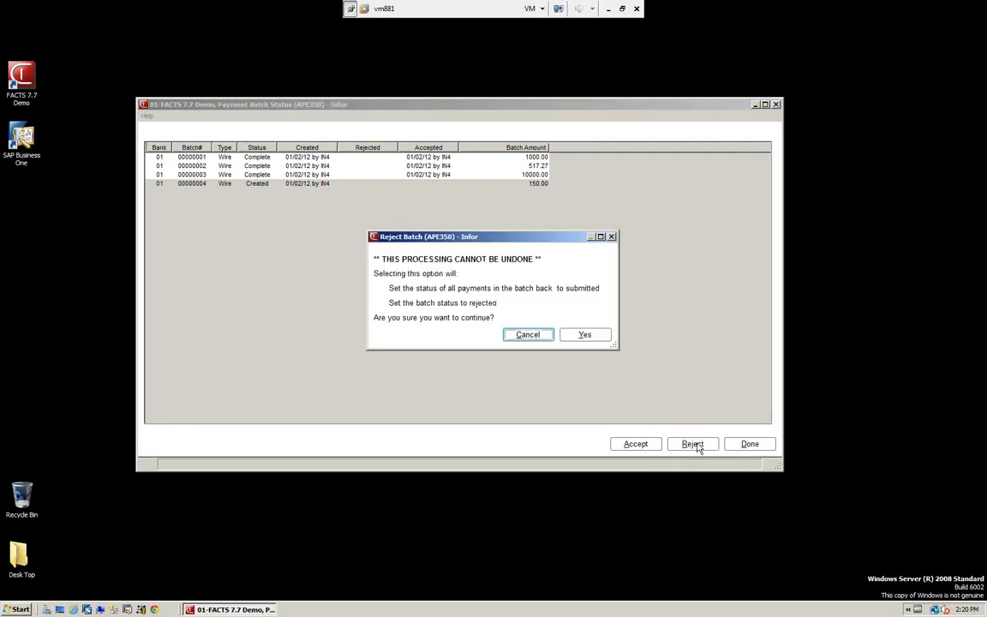
pyautogui.click(528, 335)
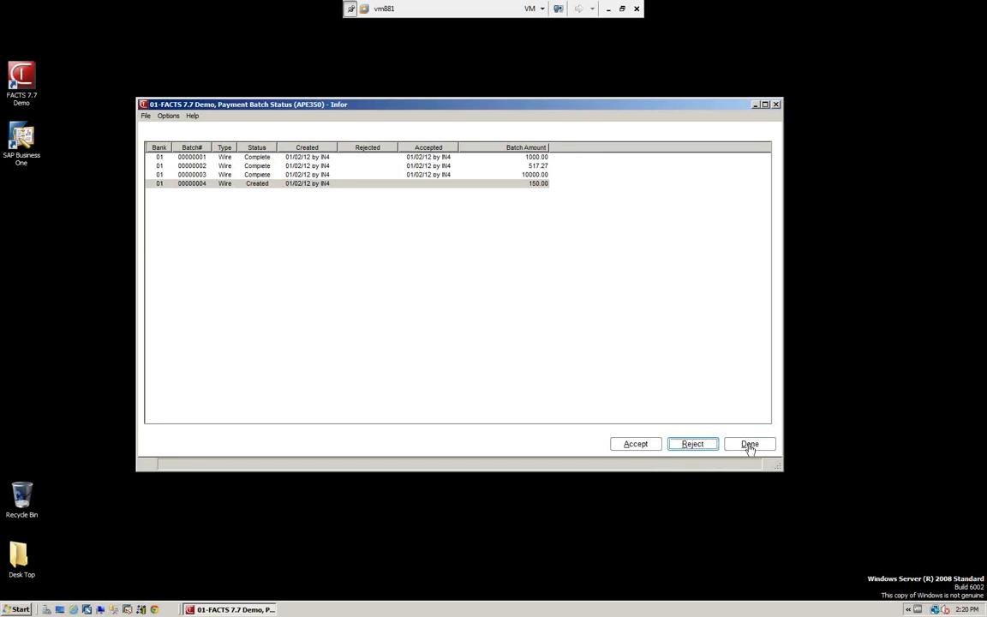
pyautogui.click(696, 446)
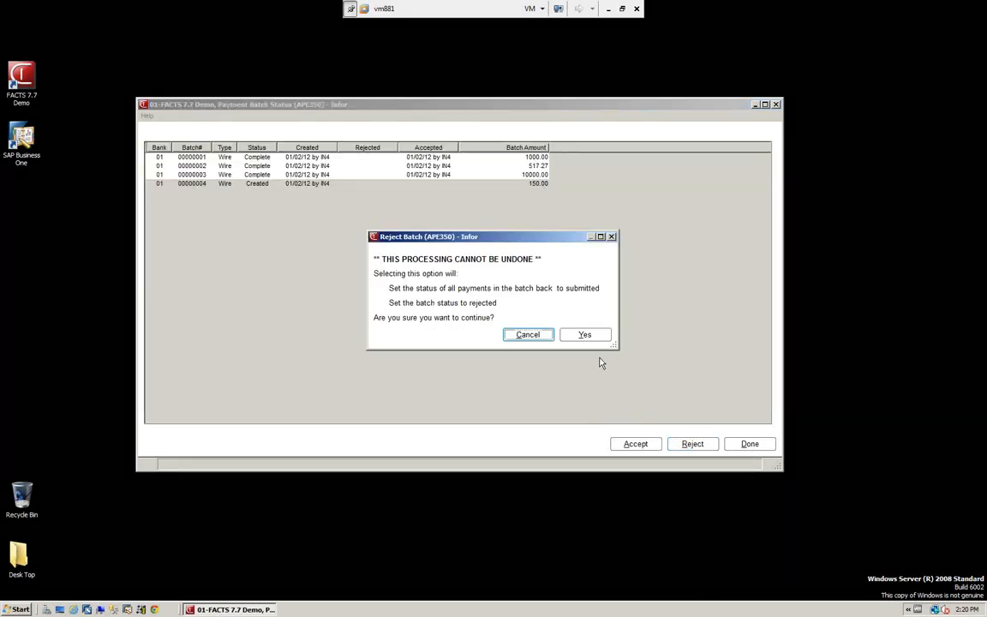
pyautogui.click(590, 339)
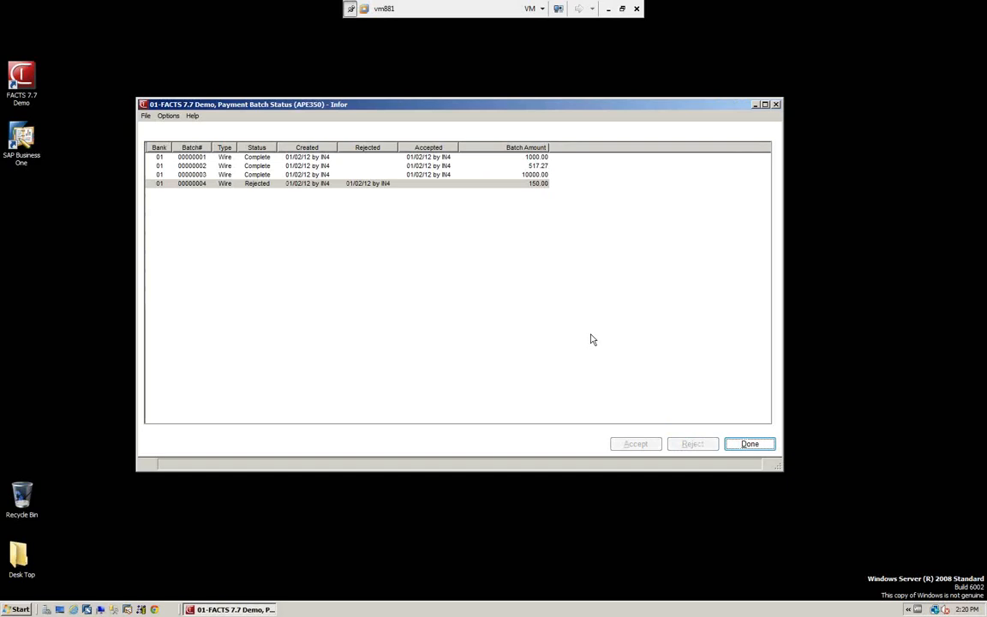
pyautogui.click(746, 445)
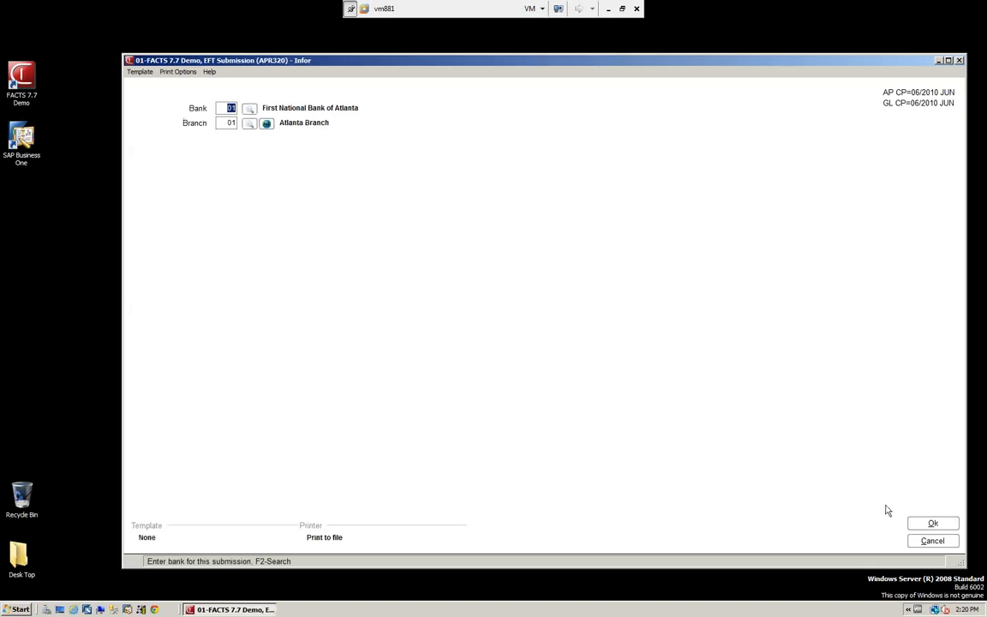
# Rerun EFT Submission for bank 01 and branch 01 after the batch rejection.
pyautogui.click(933, 523)
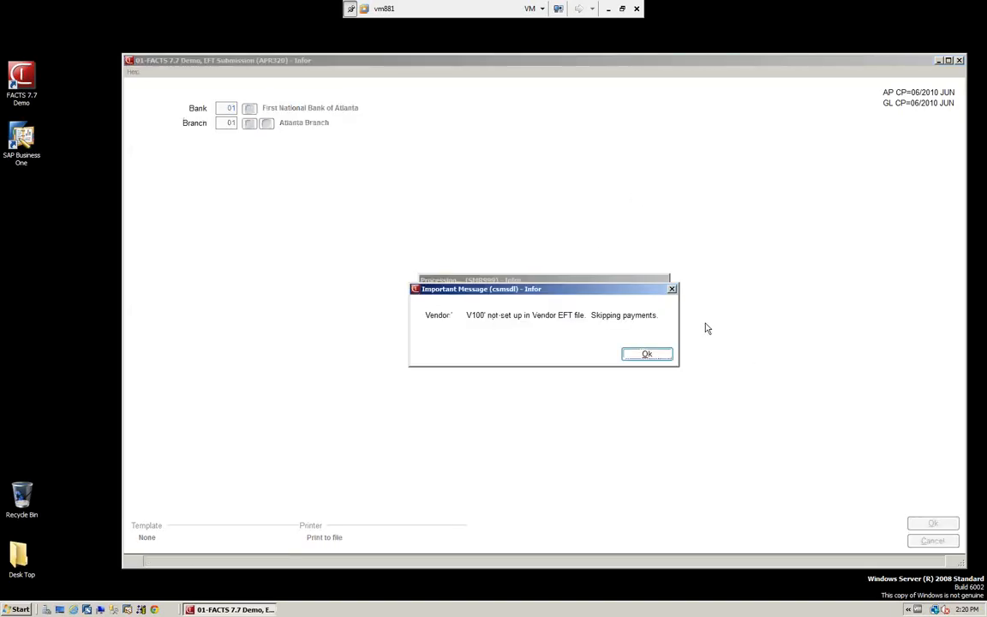
pyautogui.click(650, 356)
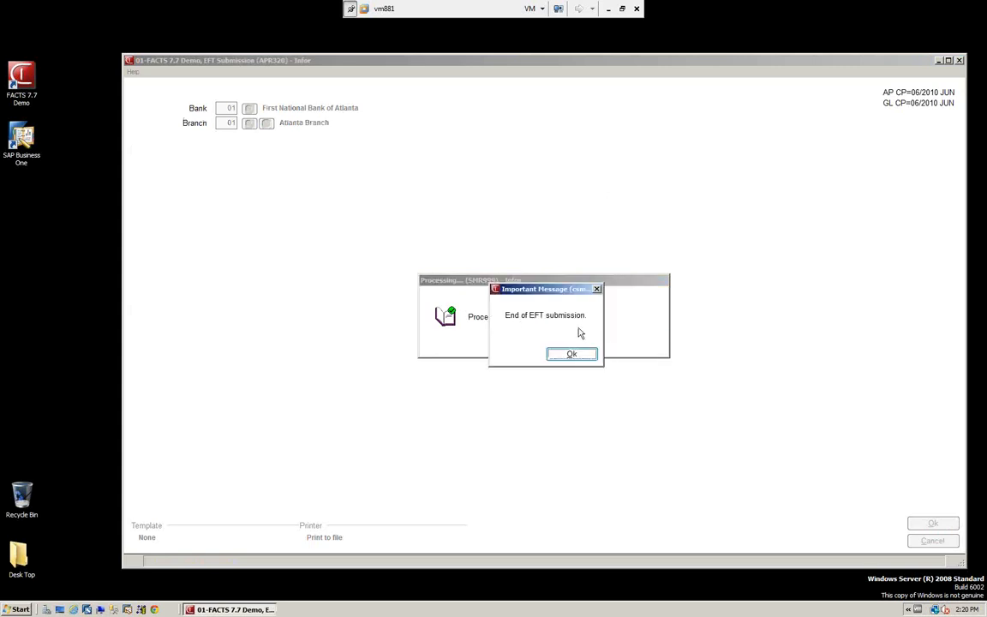
pyautogui.click(576, 355)
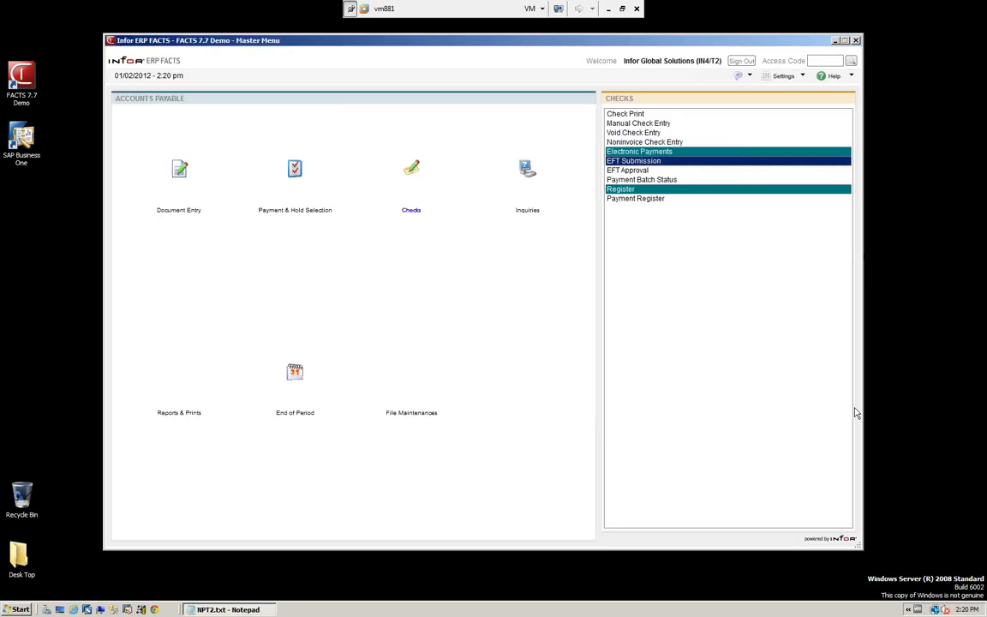
# Open EFT Approval again for bank 01, closing the leftover NPT2.txt report.
pyautogui.click(632, 171)
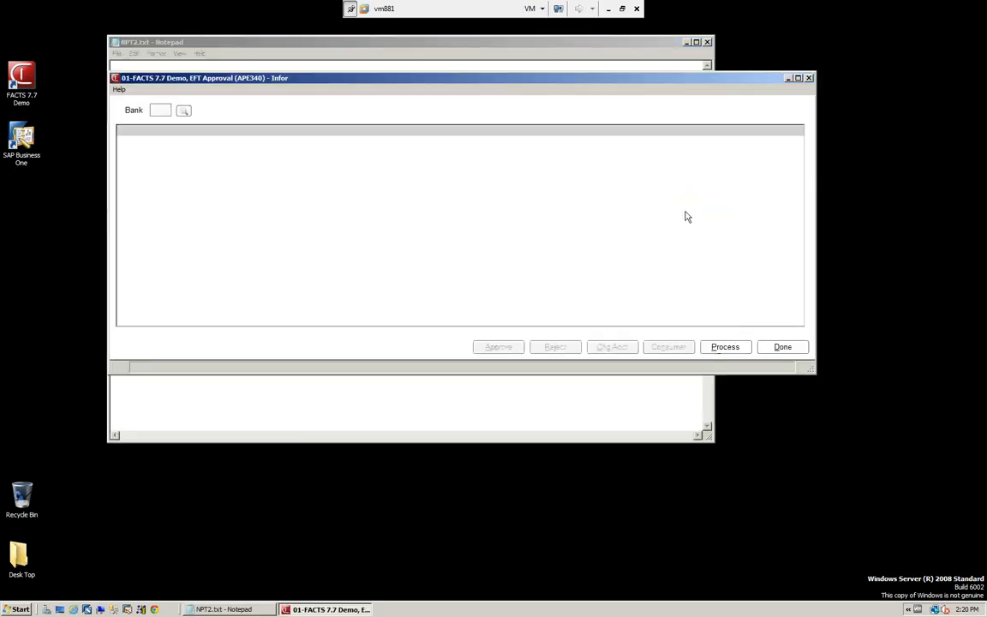
pyautogui.click(708, 43)
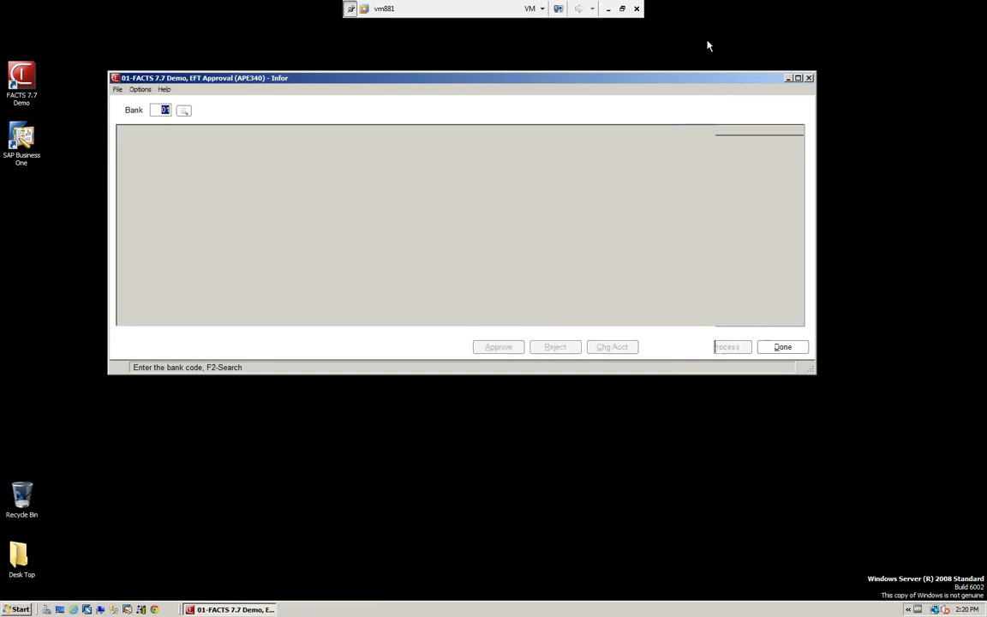
pyautogui.press('Return')
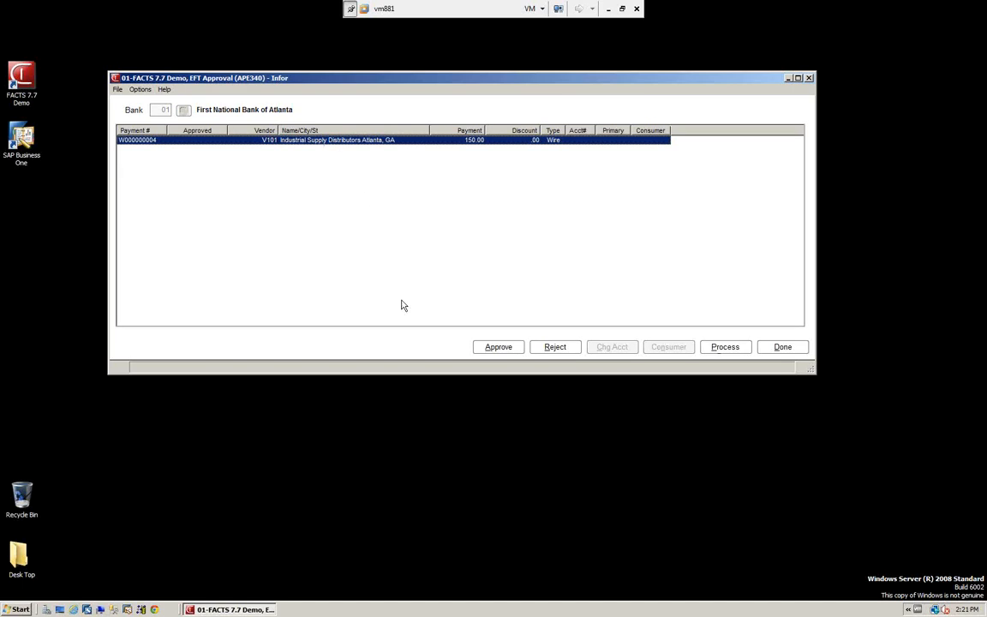
# Approve and process vendor V101's resubmitted 150.00 wire payment, then exit EFT Approval.
pyautogui.click(501, 348)
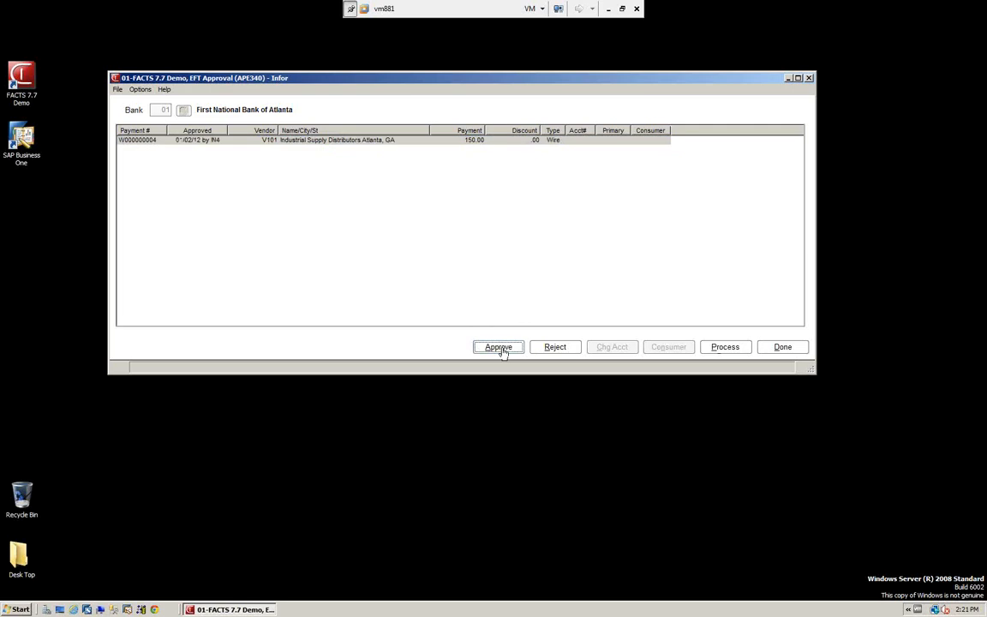
pyautogui.click(731, 352)
pyautogui.click(612, 321)
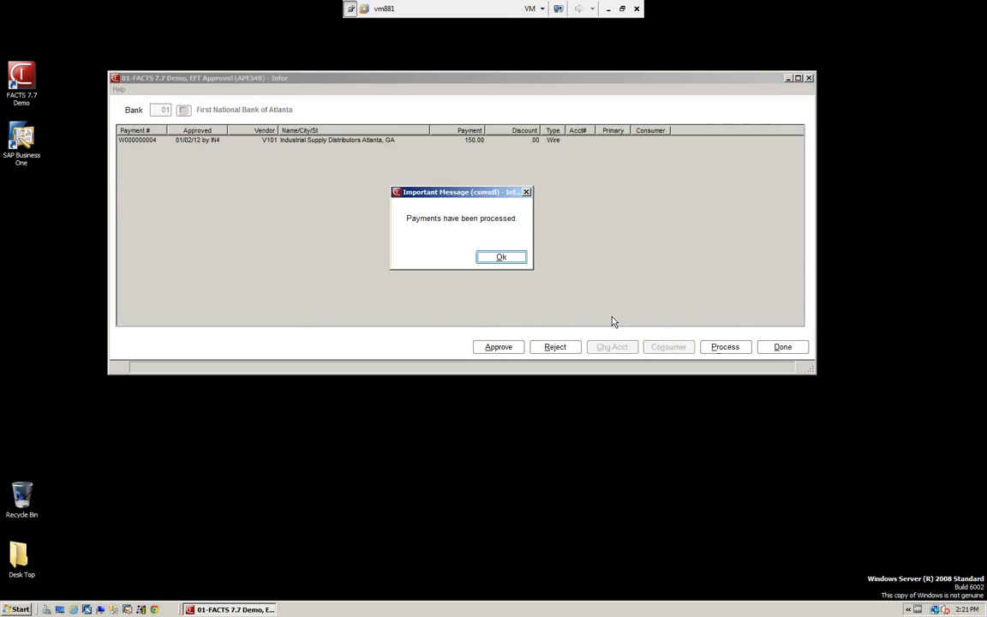
pyautogui.click(502, 258)
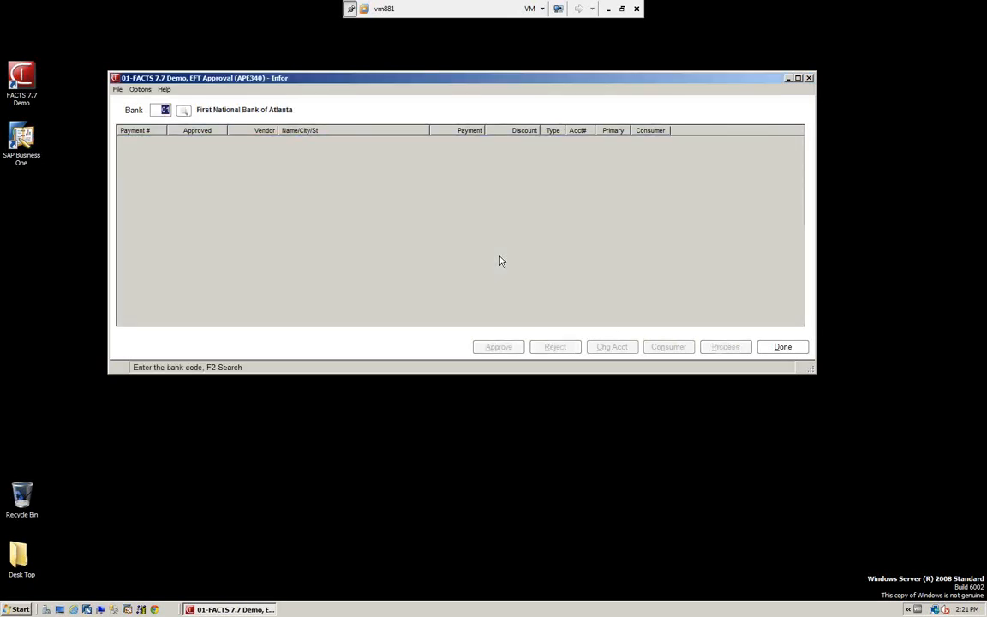
pyautogui.click(784, 348)
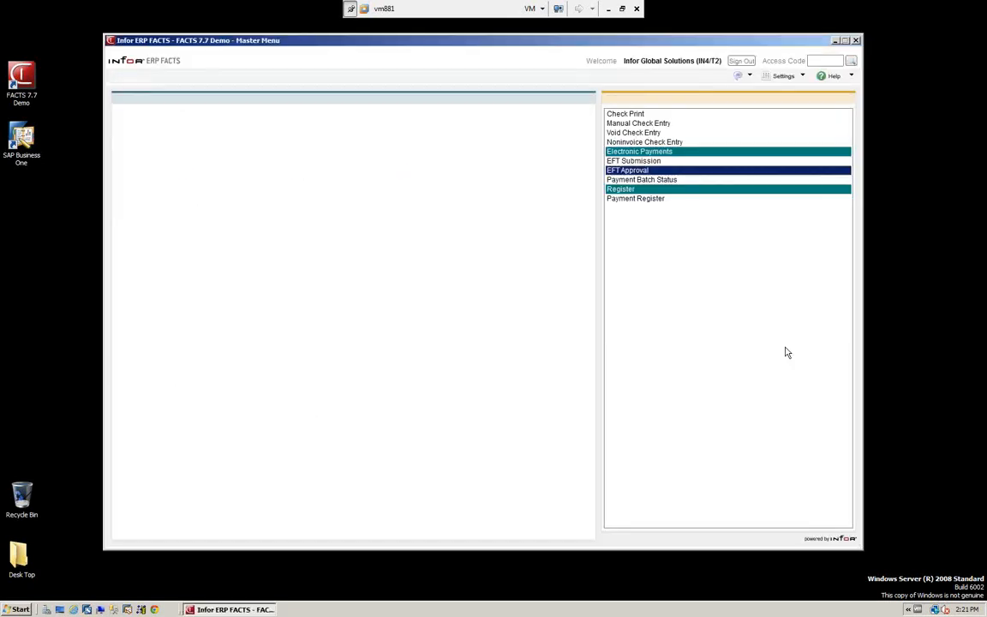
# Accept wire batch 00000005 in Payment Batch Status, print its check voucher with print option 0, close the voucher, and exit.
pyautogui.doubleClick(638, 180)
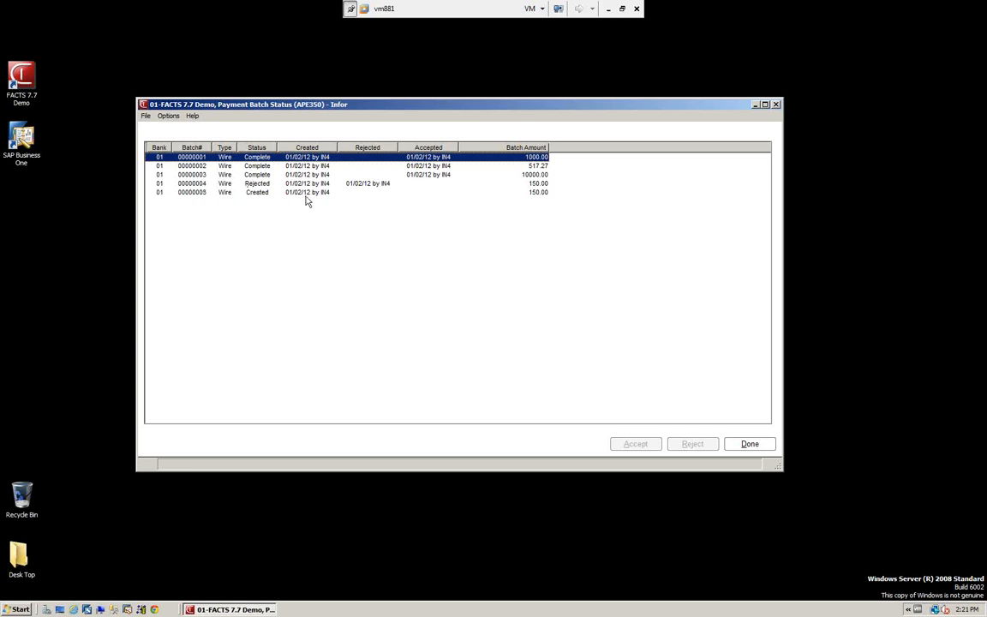
pyautogui.click(259, 194)
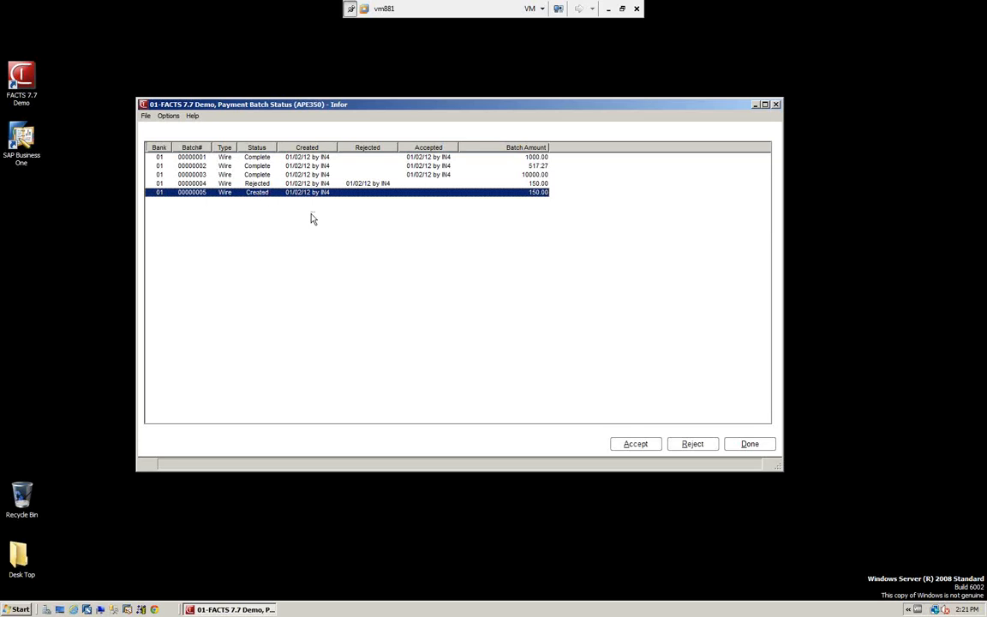
pyautogui.click(644, 445)
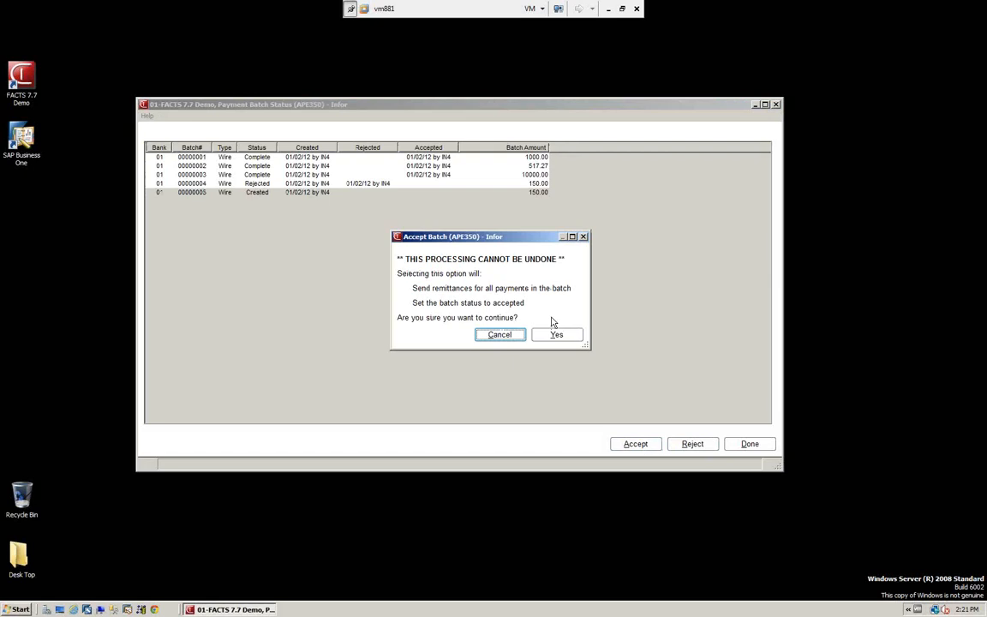
pyautogui.click(557, 335)
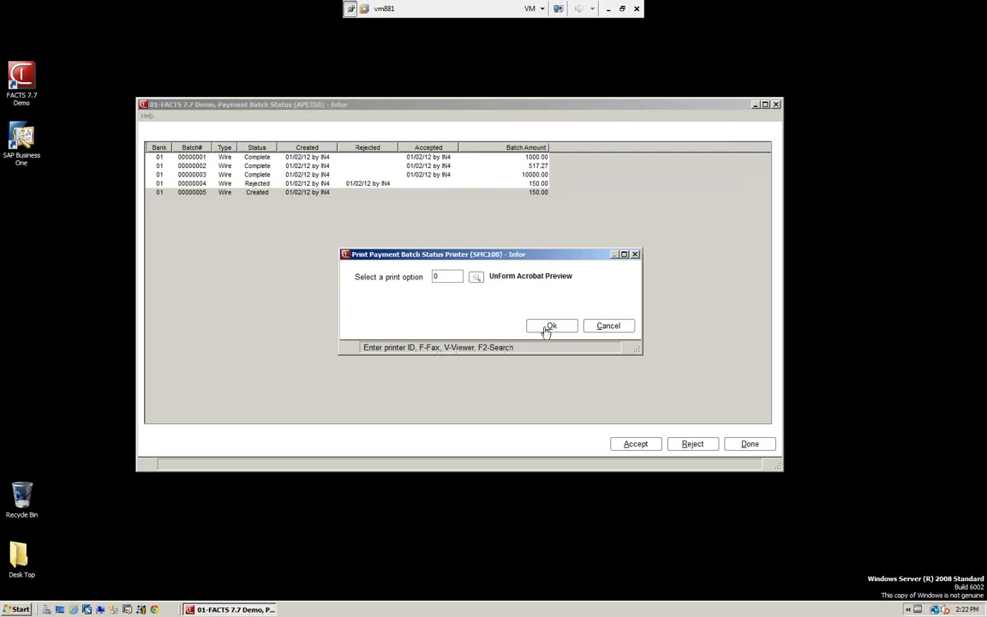
pyautogui.click(547, 329)
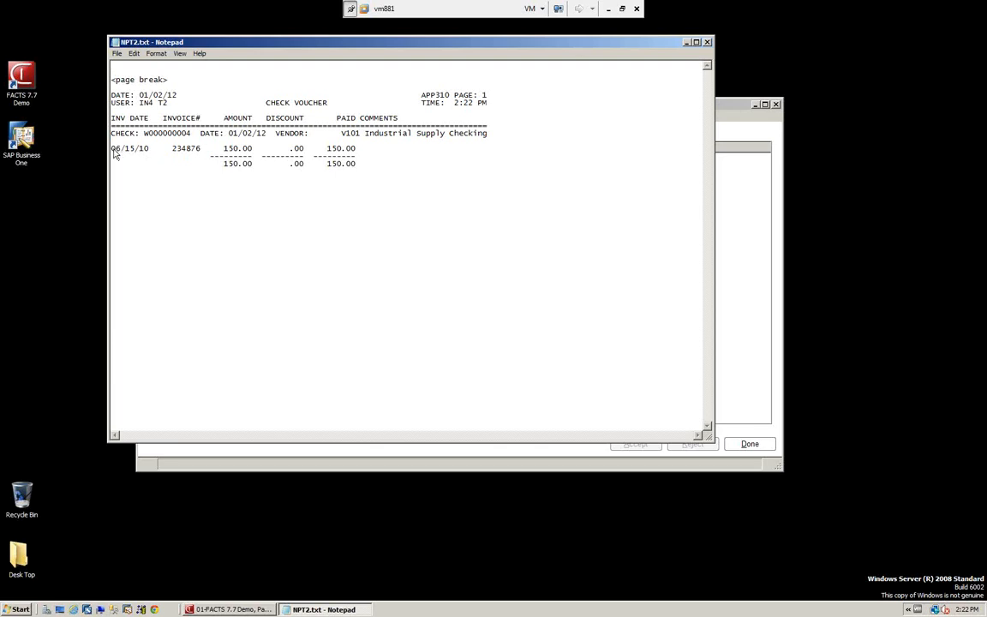
pyautogui.click(707, 42)
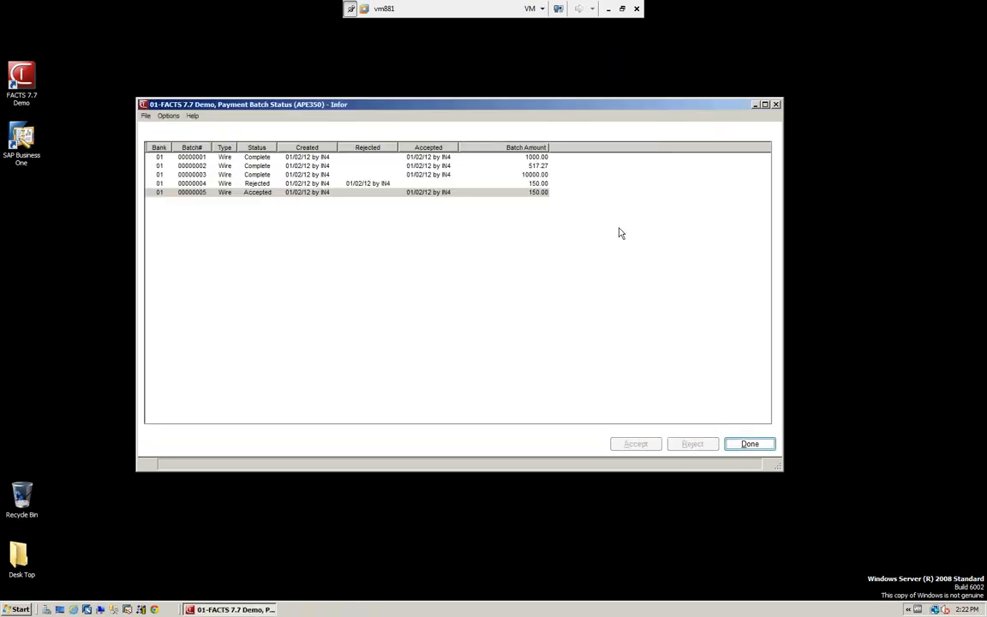
pyautogui.click(750, 445)
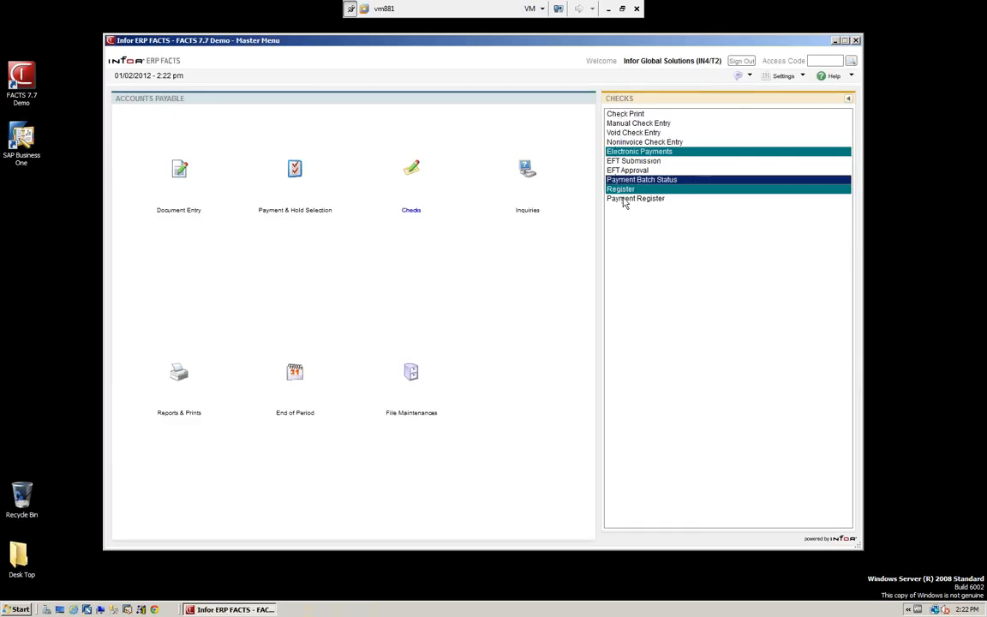
# Run the Payment Register for bank 01 with register date 06/15/2010, then view and close the register report.
pyautogui.click(805, 199)
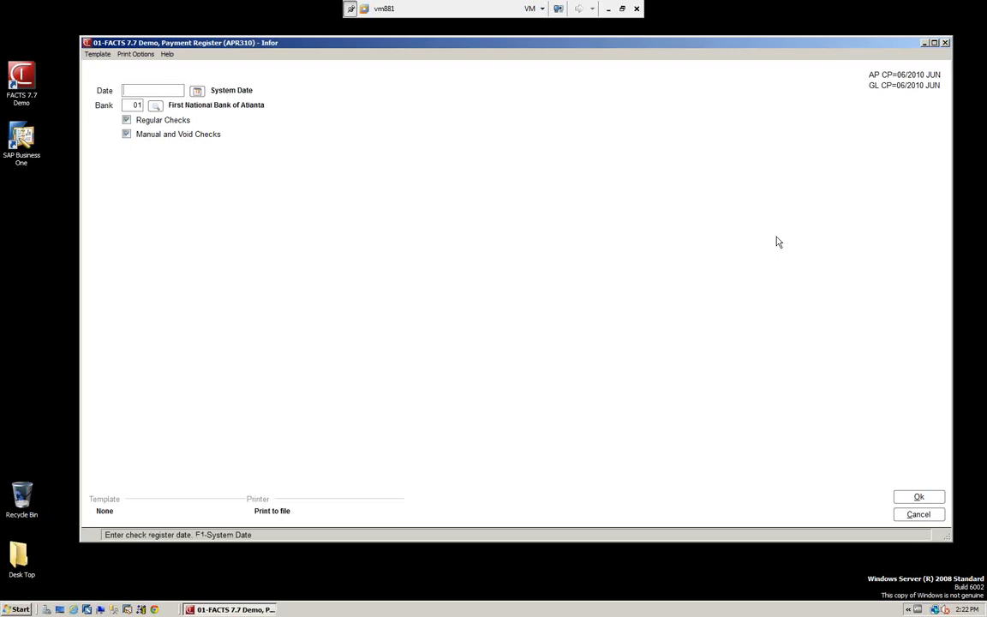
pyautogui.write('06/15/2010')
pyautogui.press('Return')
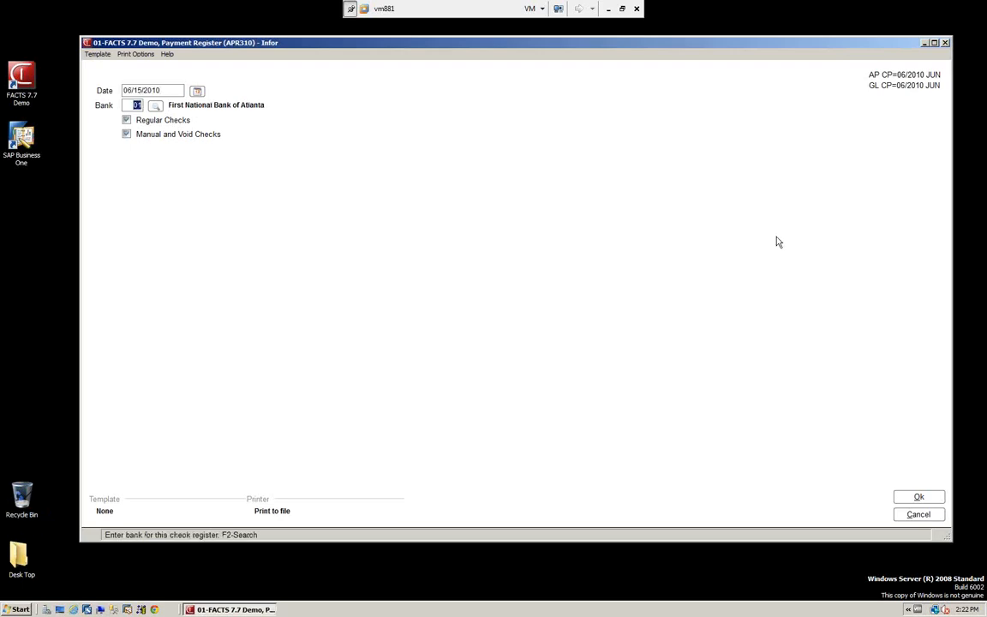
pyautogui.click(920, 501)
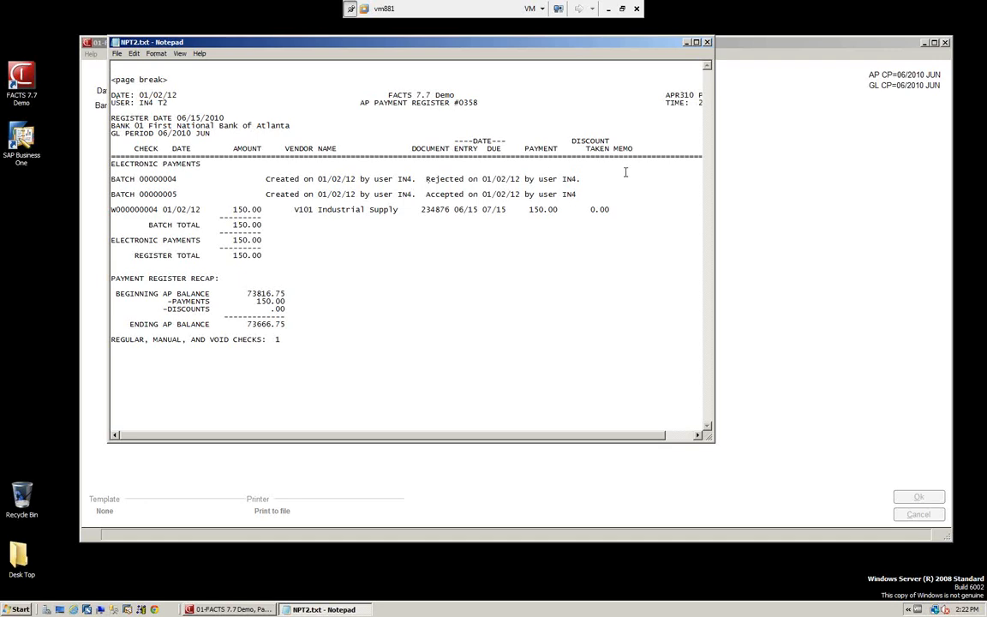
pyautogui.click(696, 42)
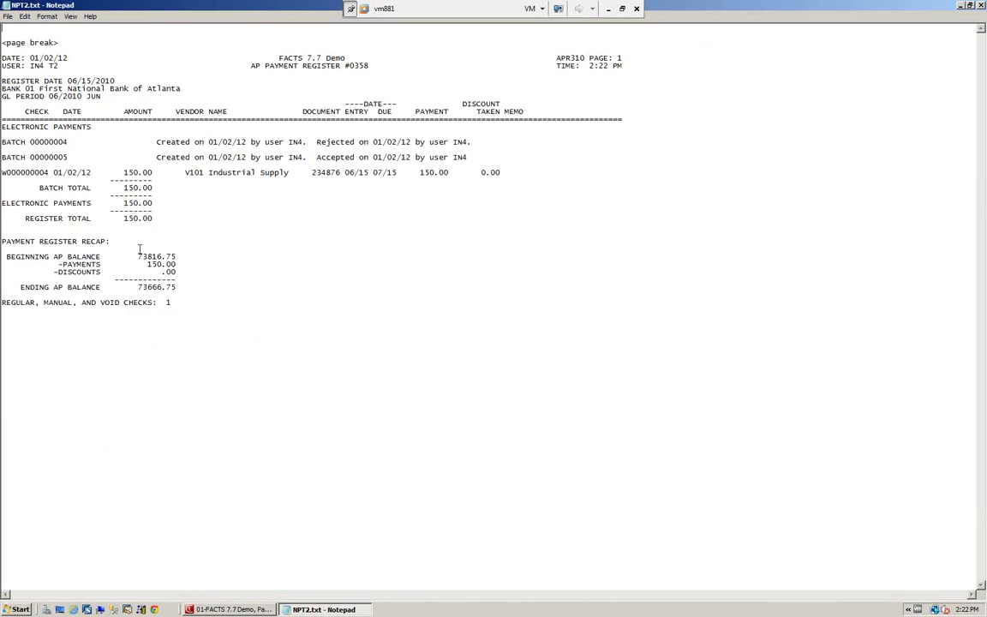
pyautogui.click(981, 5)
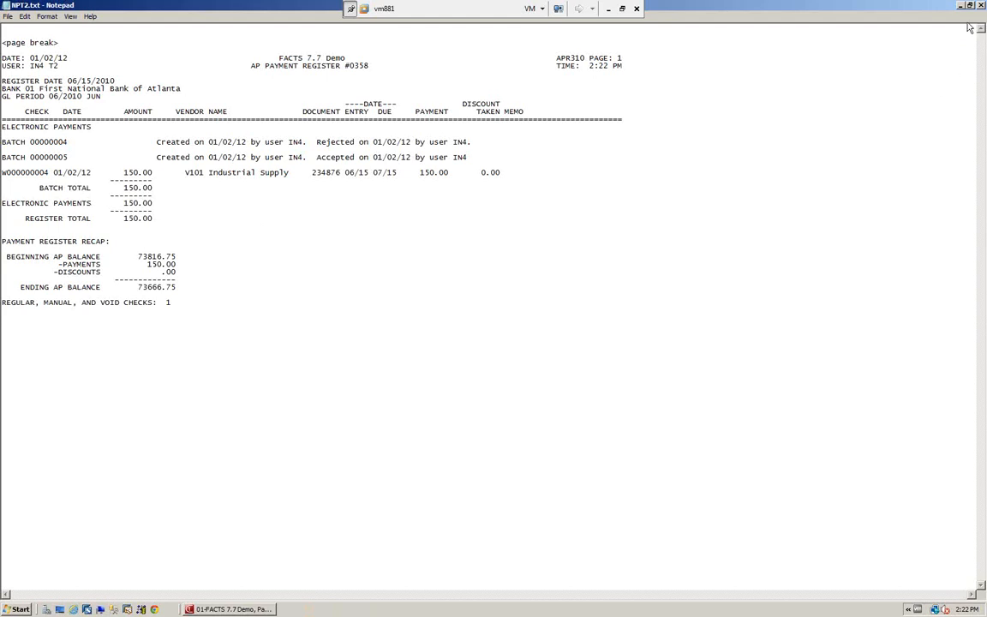
pyautogui.click(982, 6)
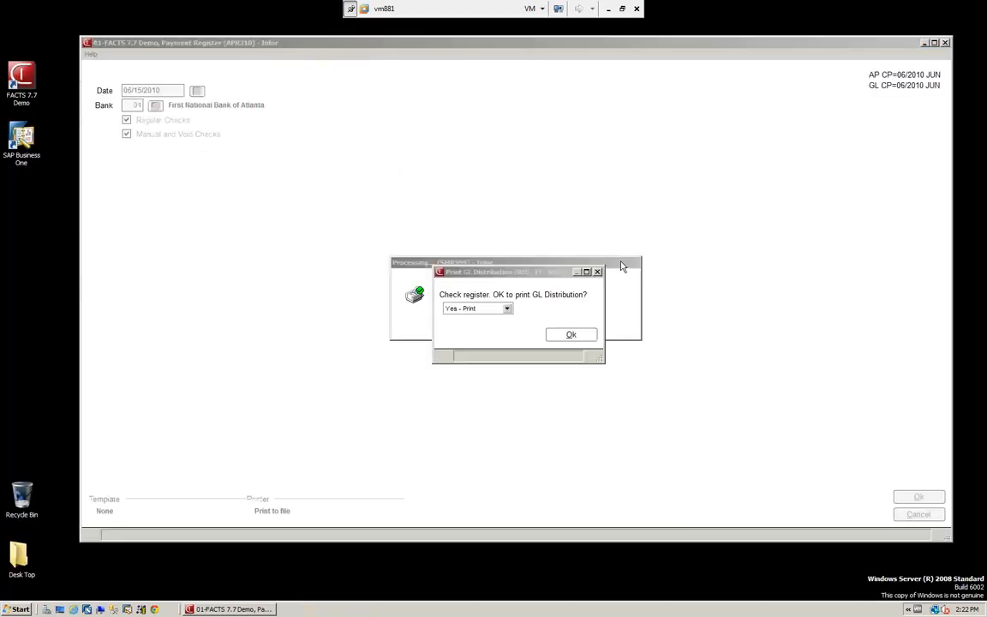
# Print the payment register's GL distribution, view the report full screen, and close it.
pyautogui.click(569, 335)
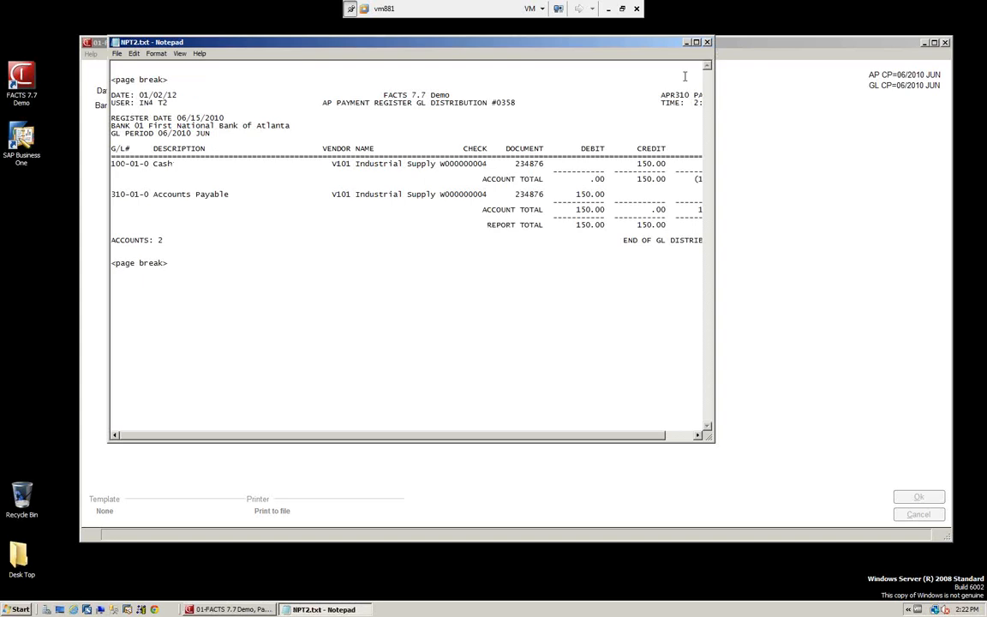
pyautogui.click(697, 42)
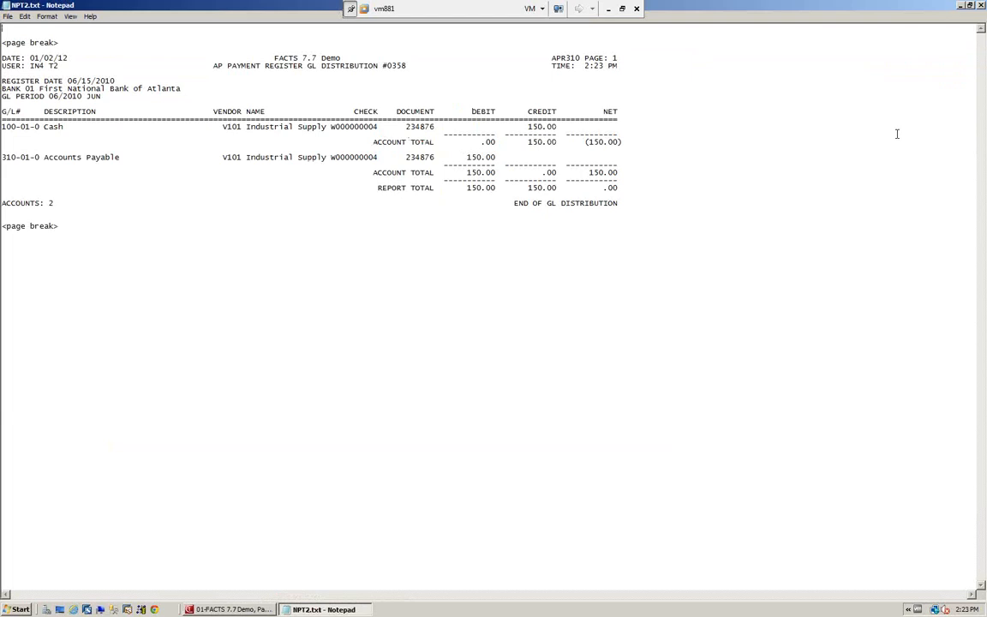
pyautogui.click(982, 6)
# Update the payment register with the YES - Update option and acknowledge the update and GL posting.
pyautogui.click(511, 310)
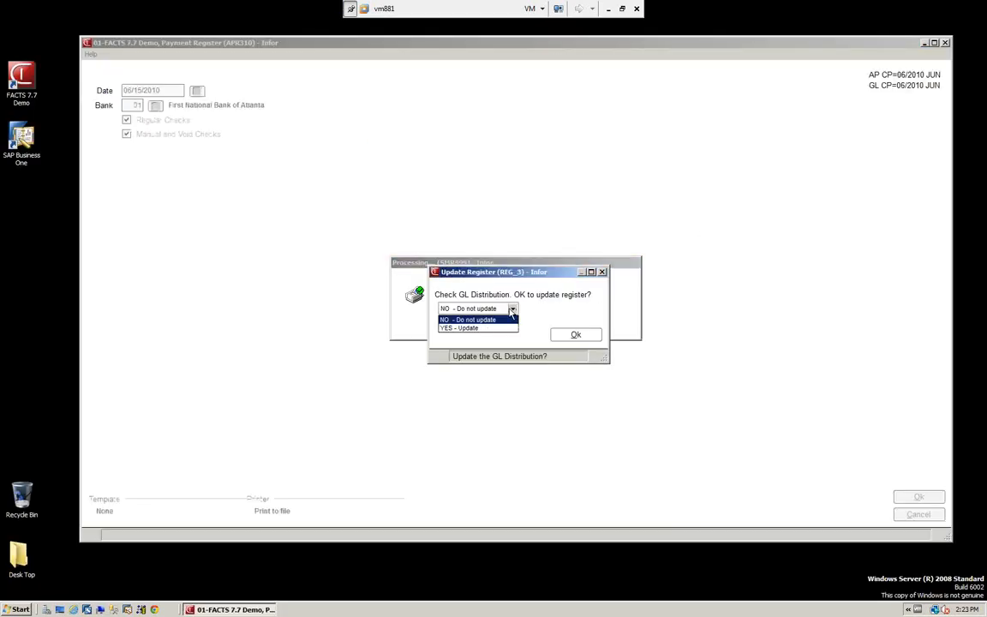
pyautogui.click(485, 329)
pyautogui.click(573, 336)
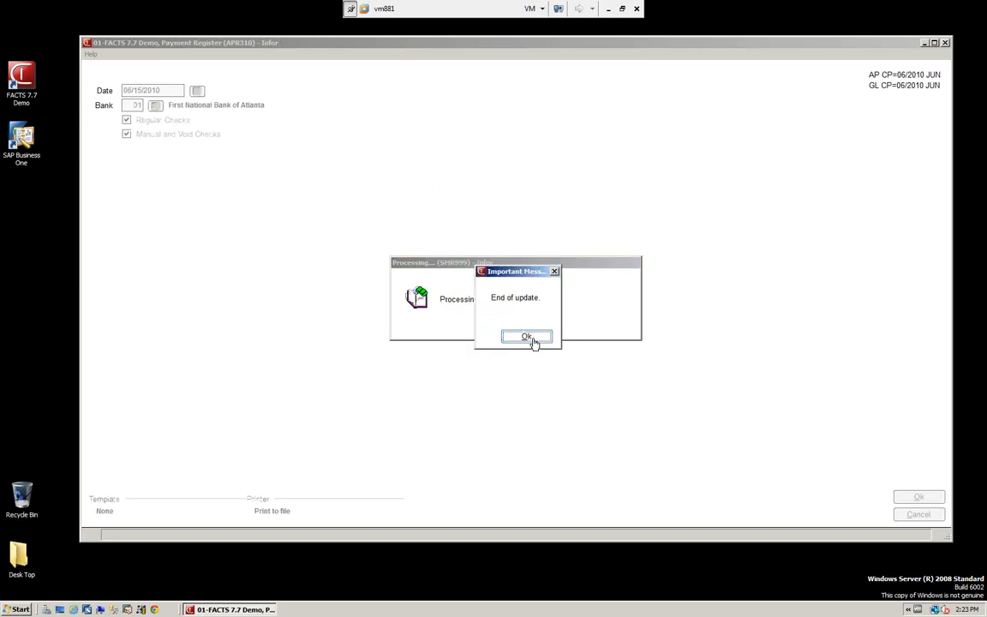
pyautogui.click(532, 337)
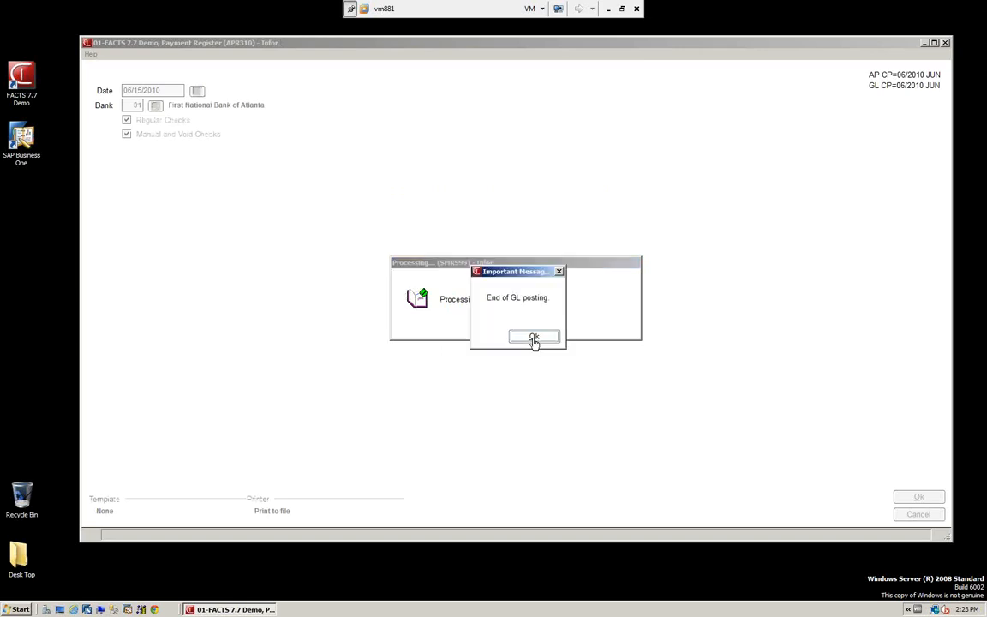
pyautogui.click(533, 337)
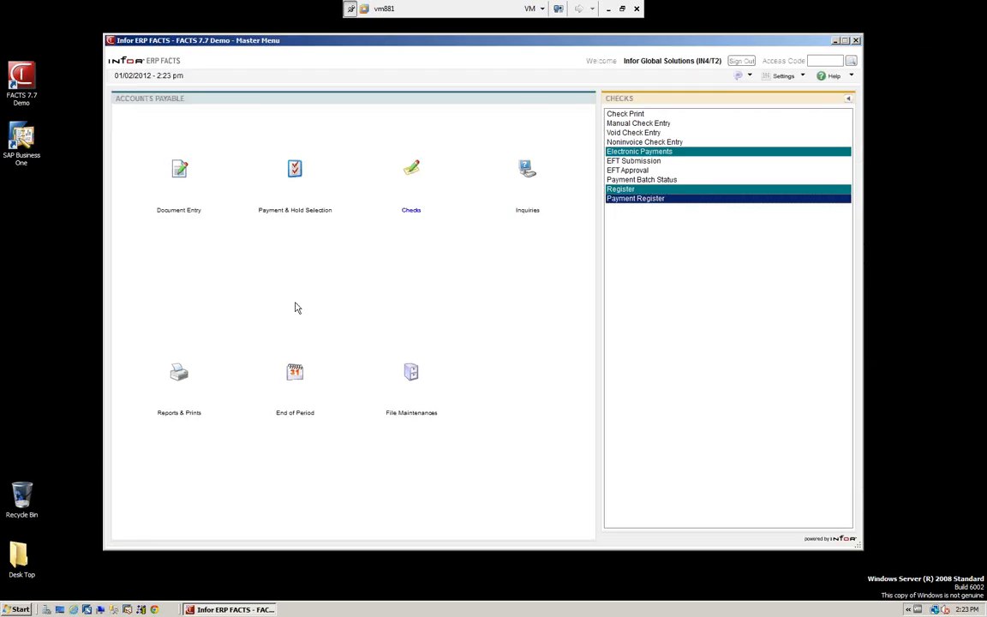
# Open AP Vendor Inquiry from the accounts payable inquiries, then reposition and enlarge its window.
pyautogui.click(528, 171)
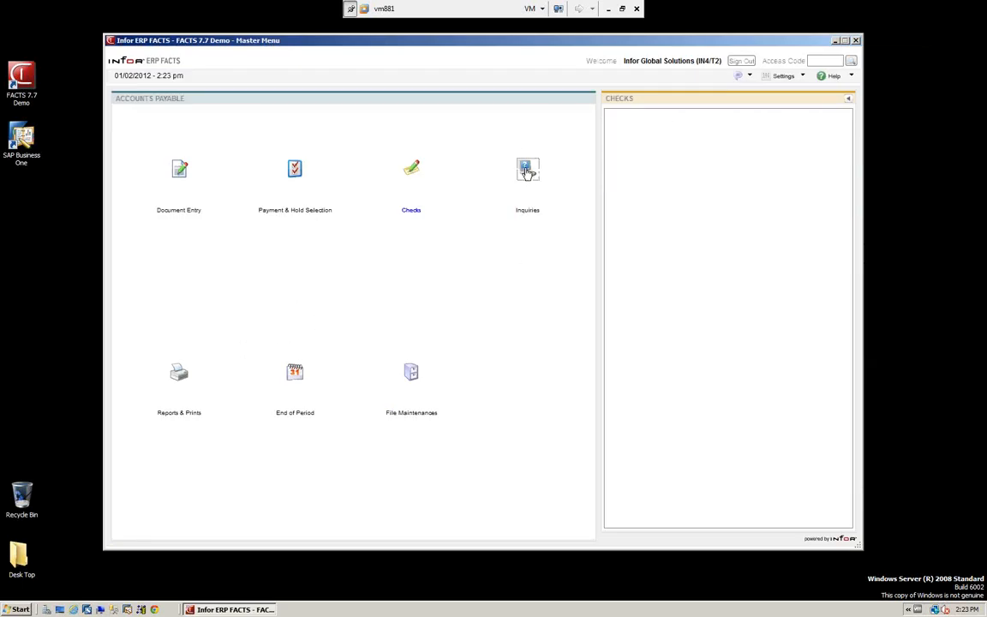
pyautogui.click(627, 119)
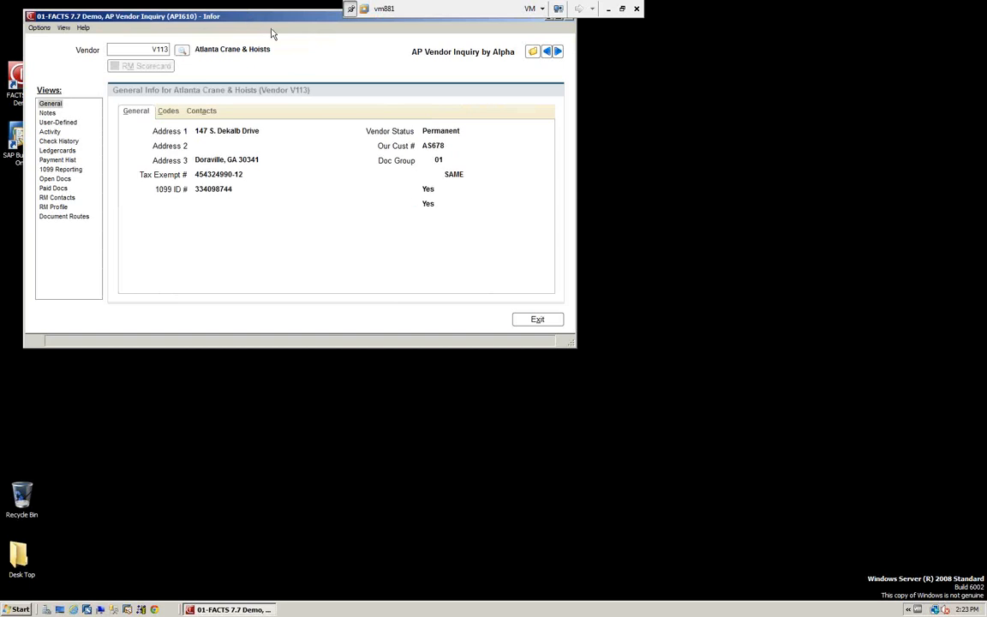
pyautogui.moveTo(224, 17); pyautogui.dragTo(344, 80)
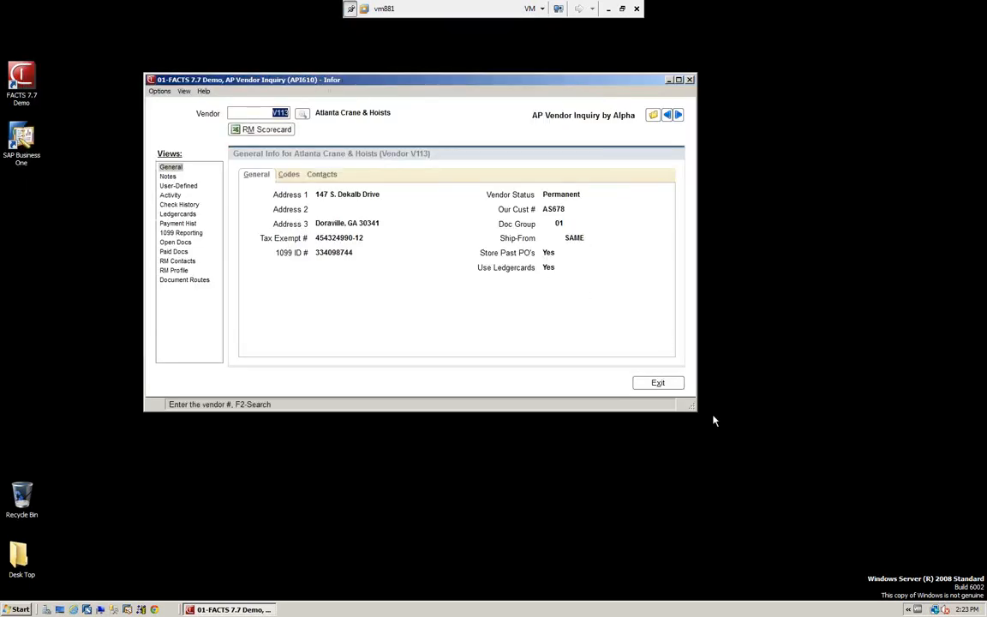
pyautogui.moveTo(698, 413); pyautogui.dragTo(700, 418)
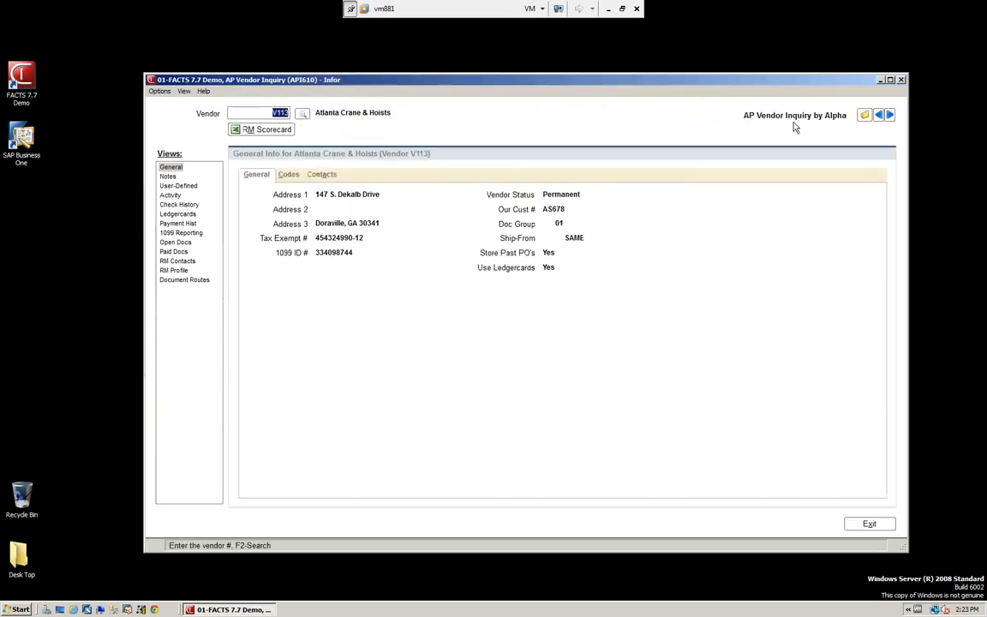
# Look up vendor V101, Industrial Supply Distributors, through the vendor search and load its inquiry record.
pyautogui.click(880, 117)
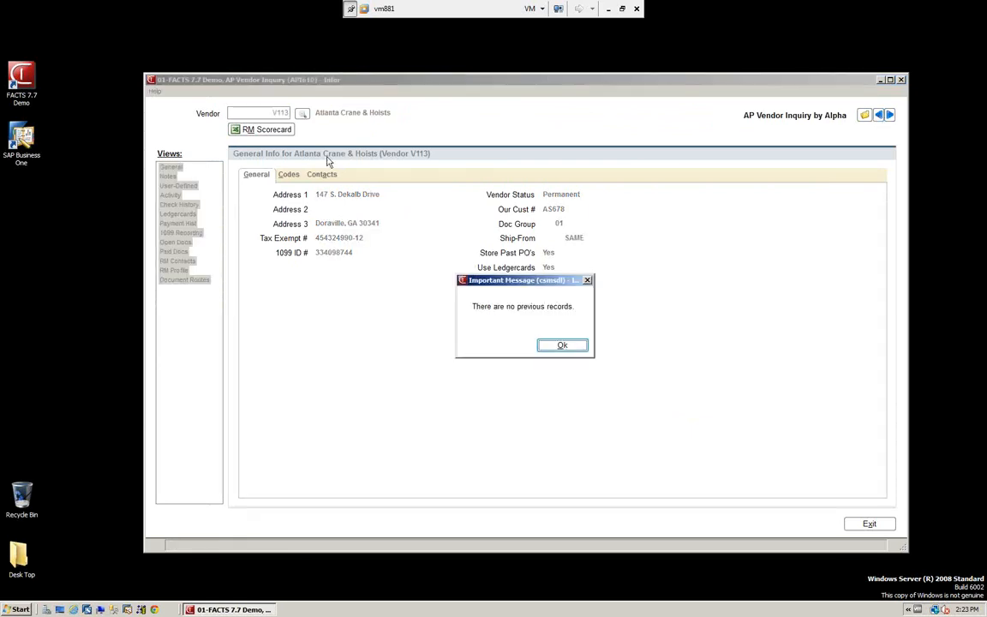
pyautogui.click(558, 345)
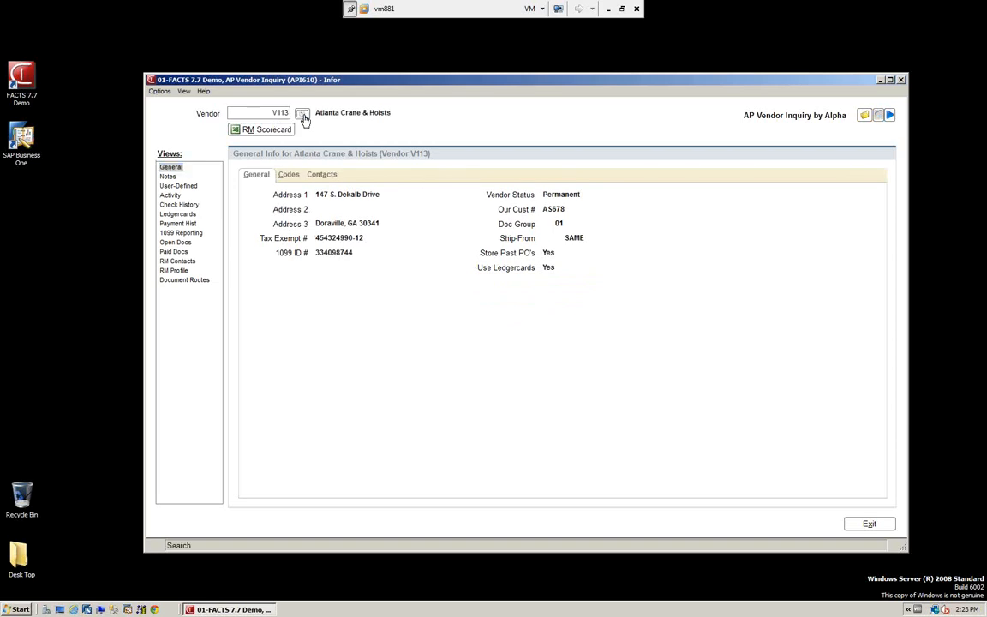
pyautogui.click(303, 115)
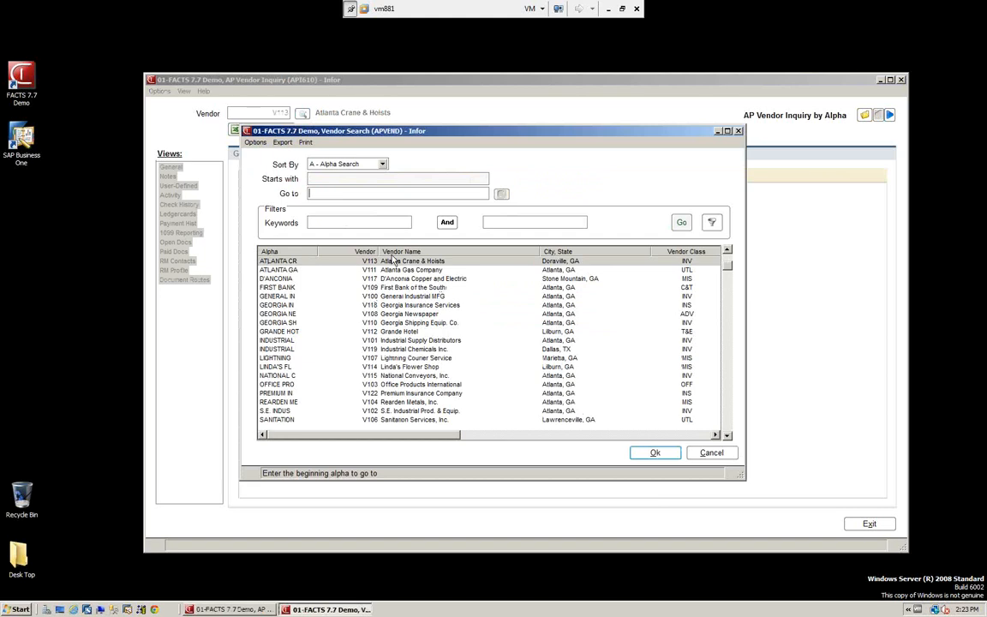
pyautogui.click(391, 341)
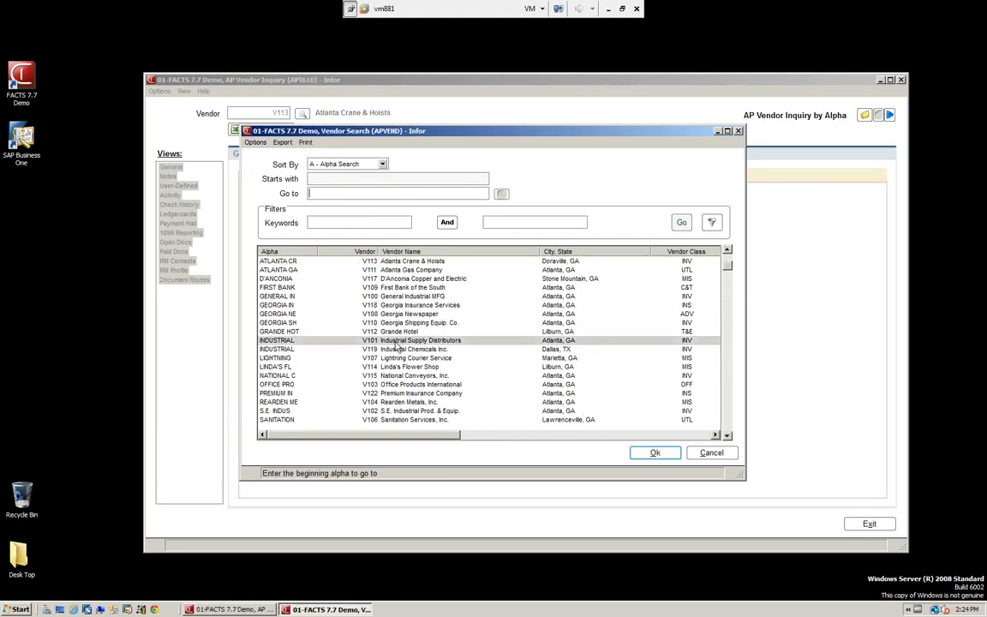
pyautogui.click(654, 454)
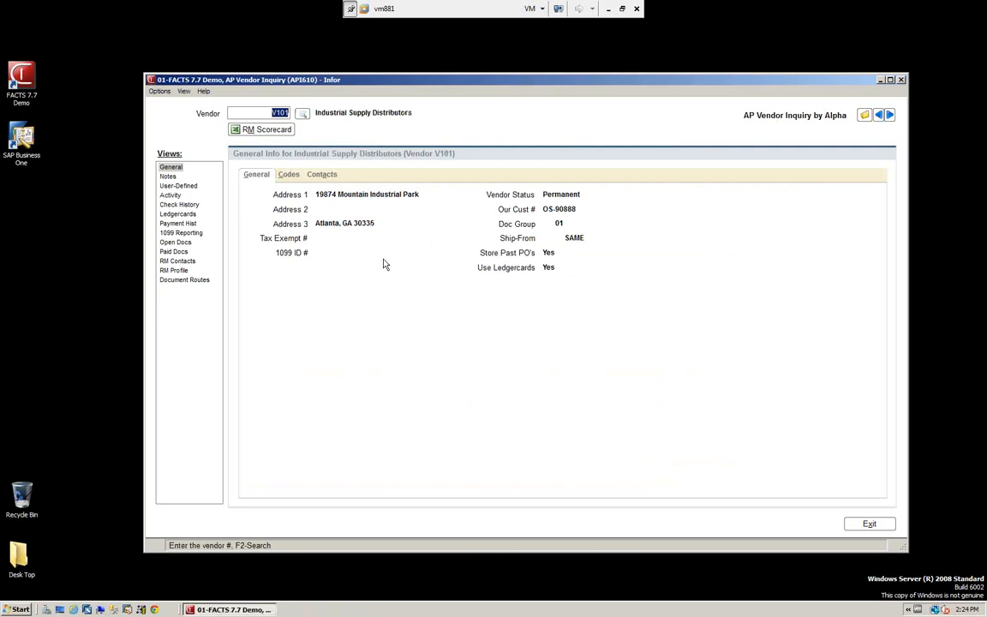
# Review the check history and open documents for vendor V101, and close the vendor inquiry.
pyautogui.click(191, 206)
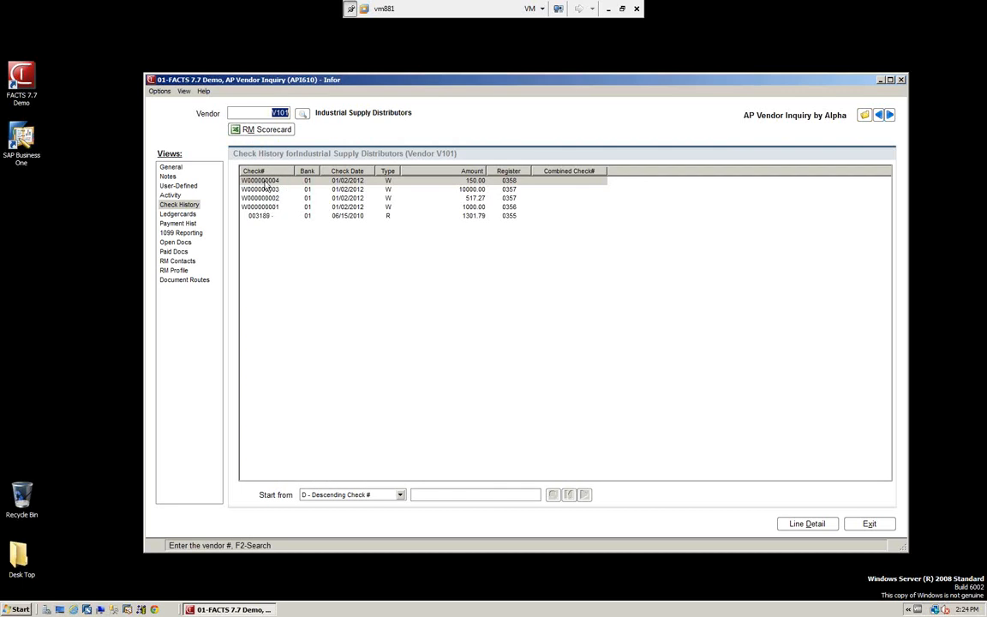
pyautogui.click(180, 244)
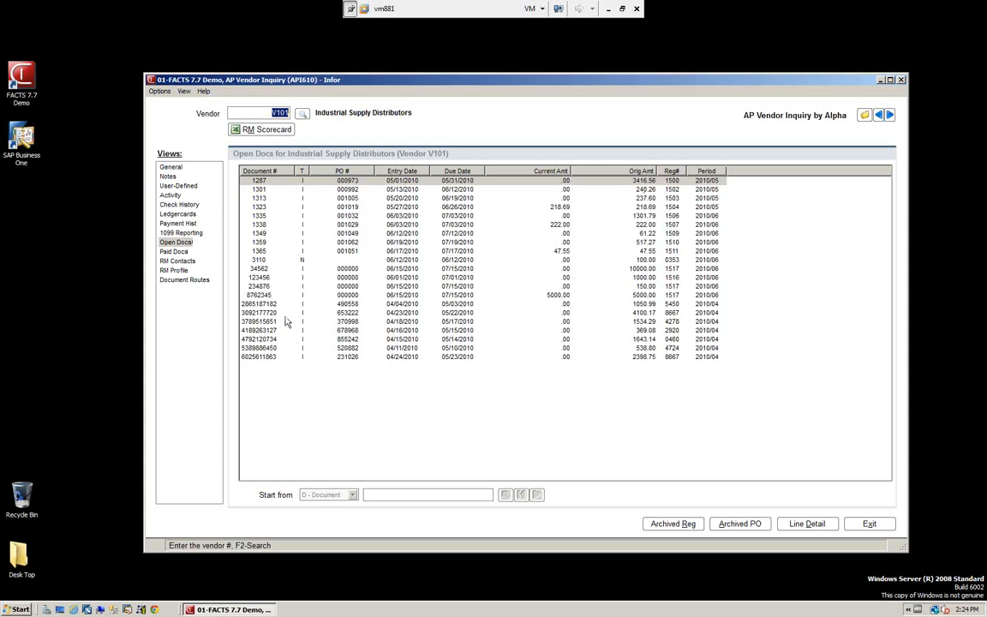
pyautogui.click(870, 524)
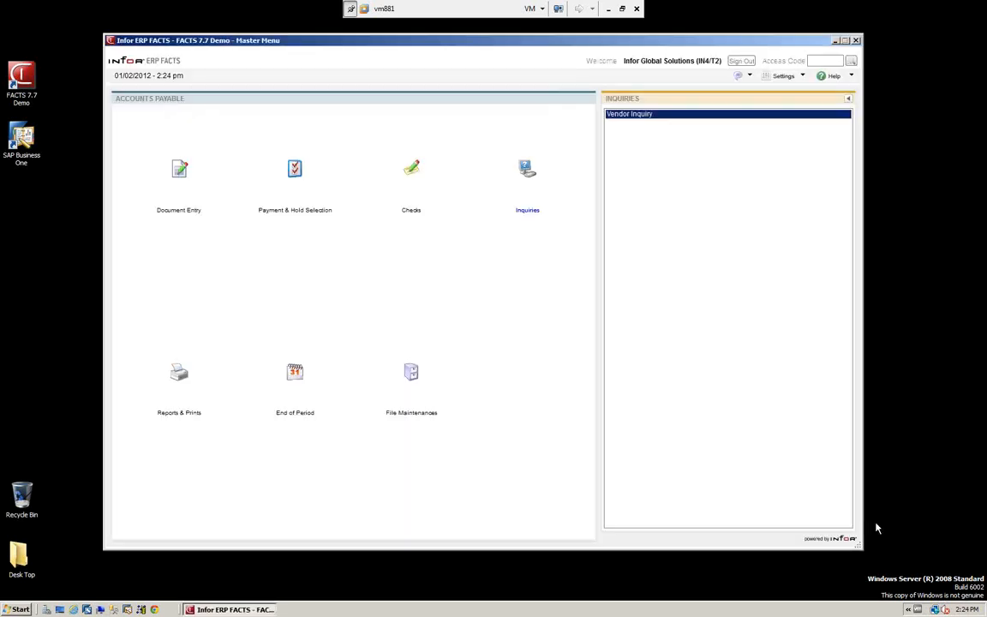
# Return to the FACTS master menu and open User Code F/M from the System Management security programs.
pyautogui.click(848, 101)
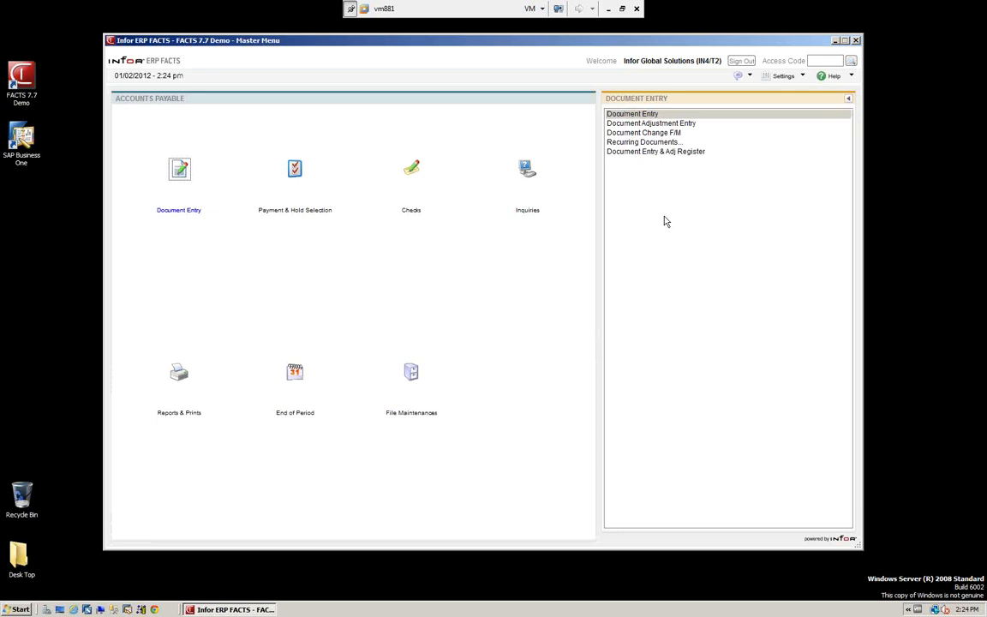
pyautogui.click(848, 100)
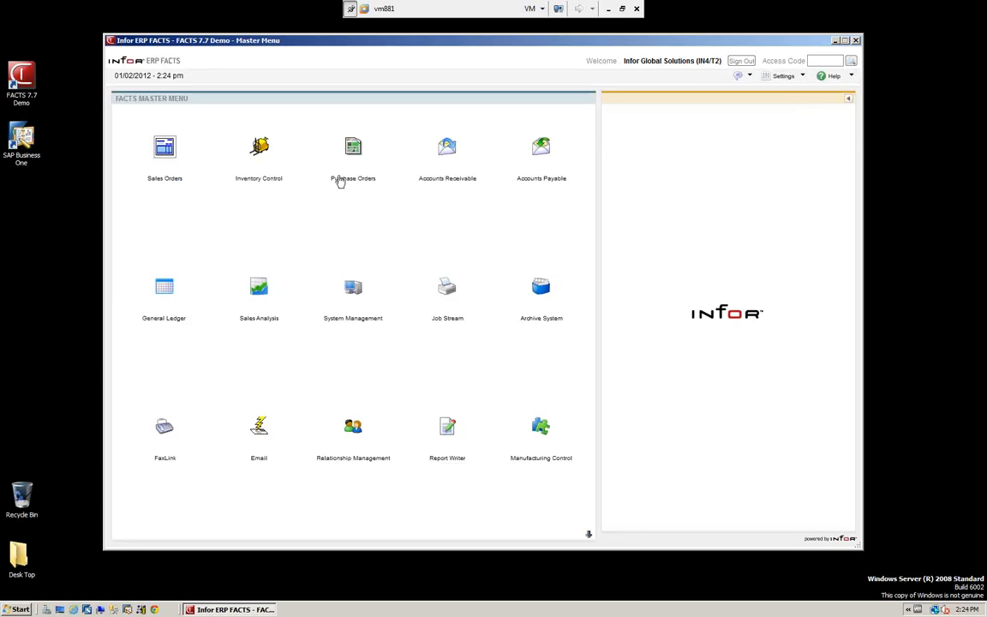
pyautogui.click(356, 289)
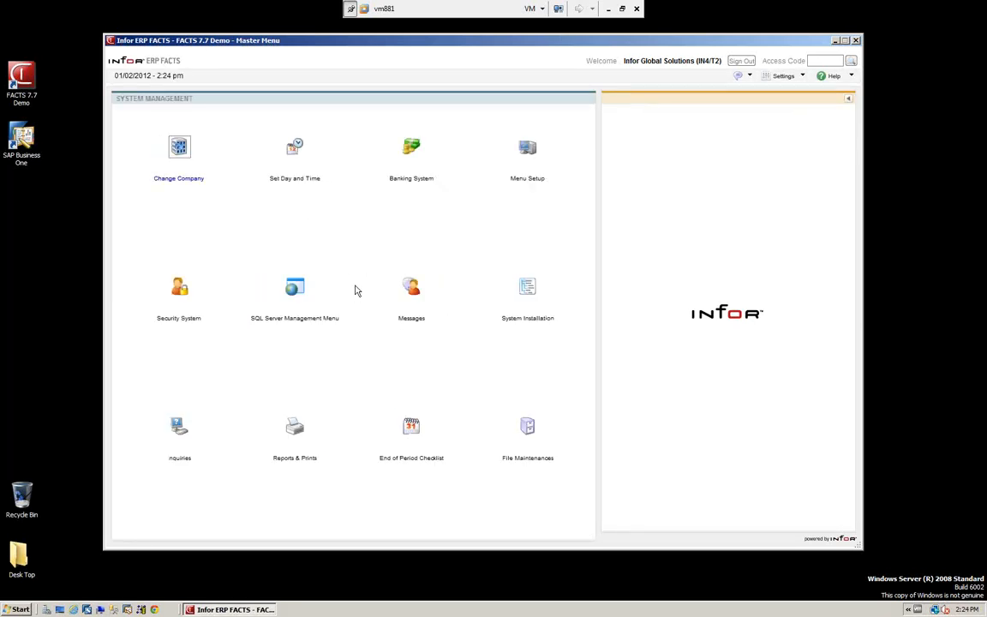
pyautogui.click(179, 291)
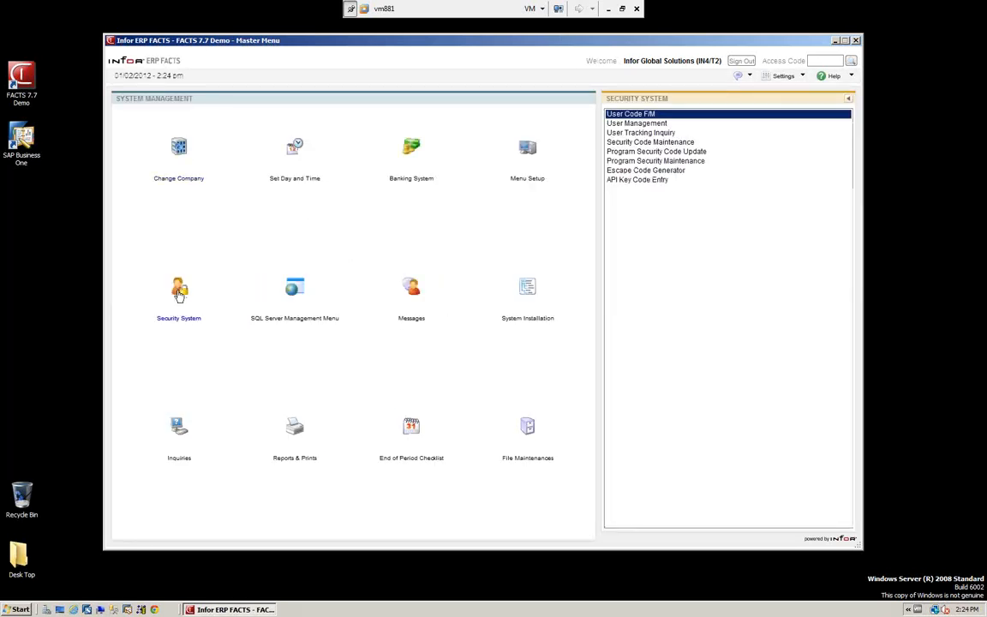
pyautogui.click(616, 118)
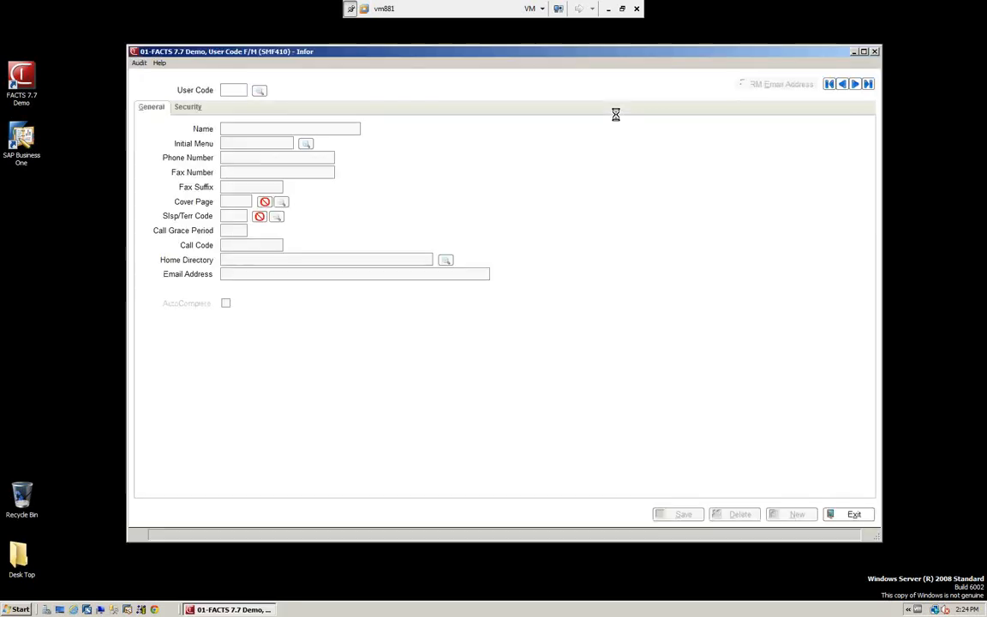
# Look up user code IN4, review its security settings including the Approve AP EFT privilege, and exit the record.
pyautogui.click(259, 92)
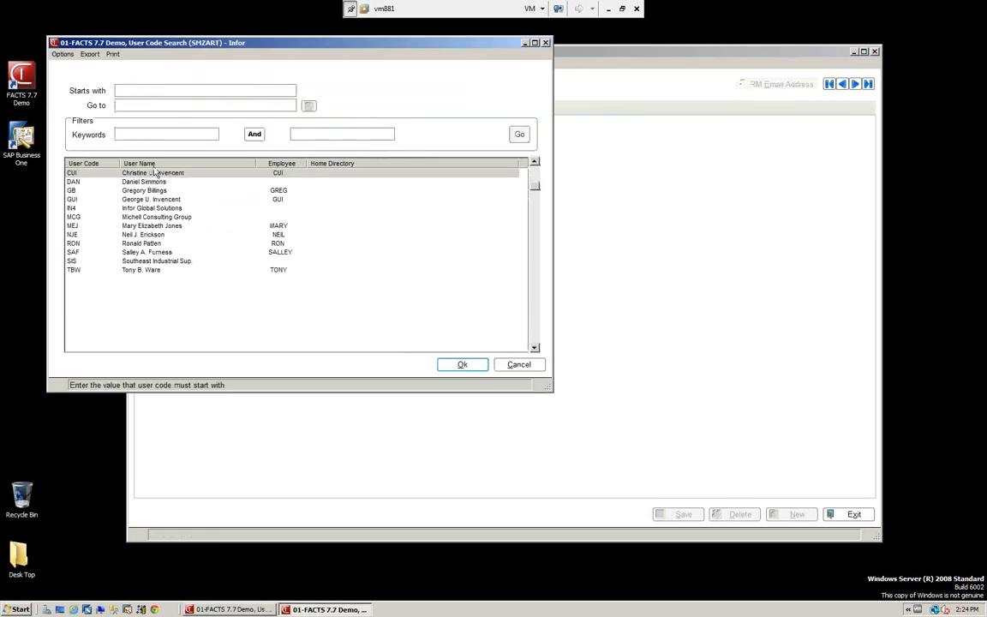
pyautogui.click(127, 209)
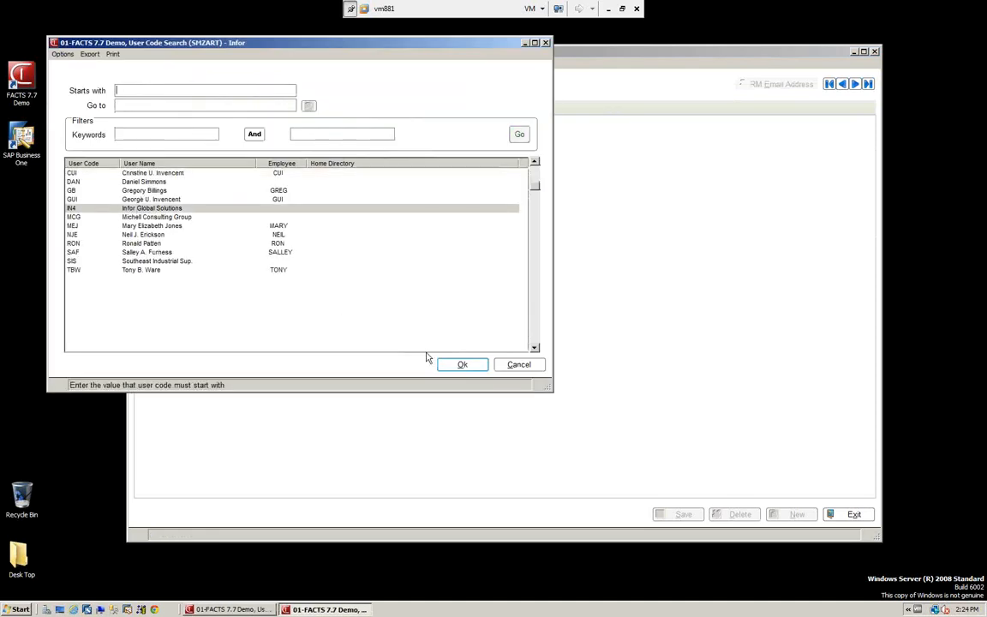
pyautogui.click(464, 366)
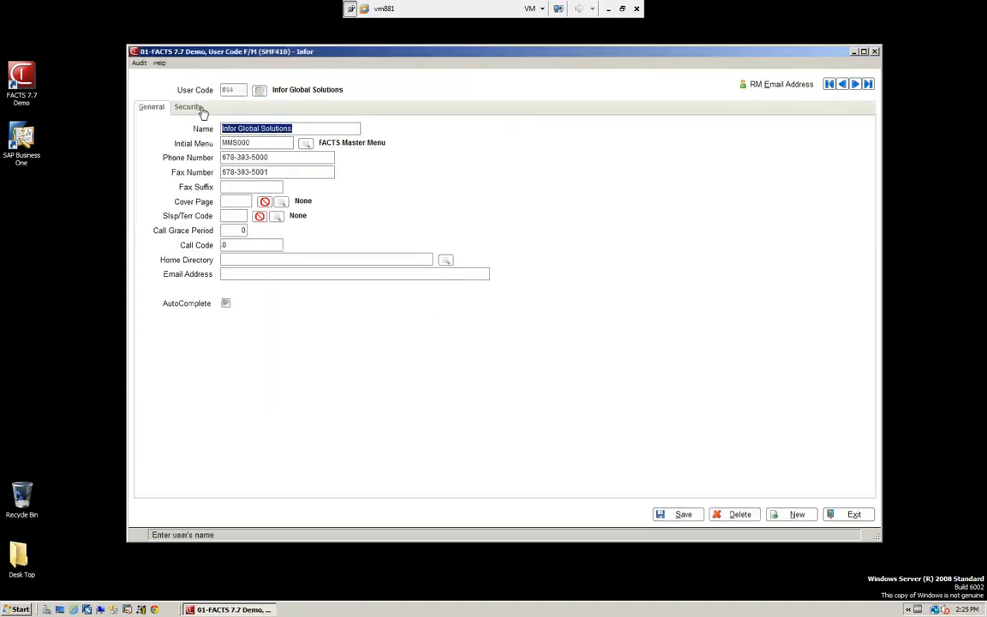
pyautogui.click(189, 107)
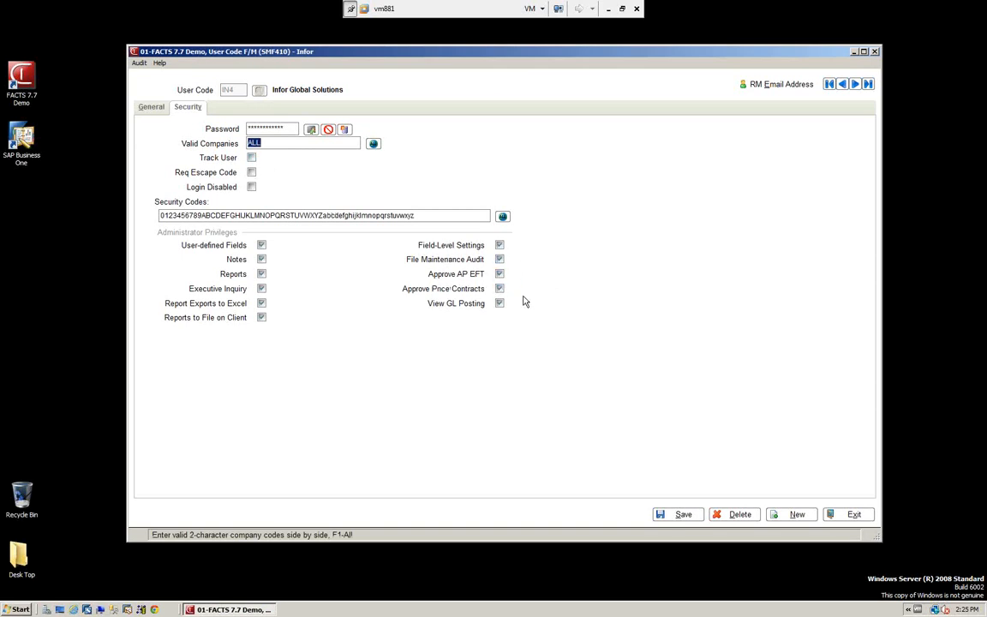
pyautogui.click(854, 514)
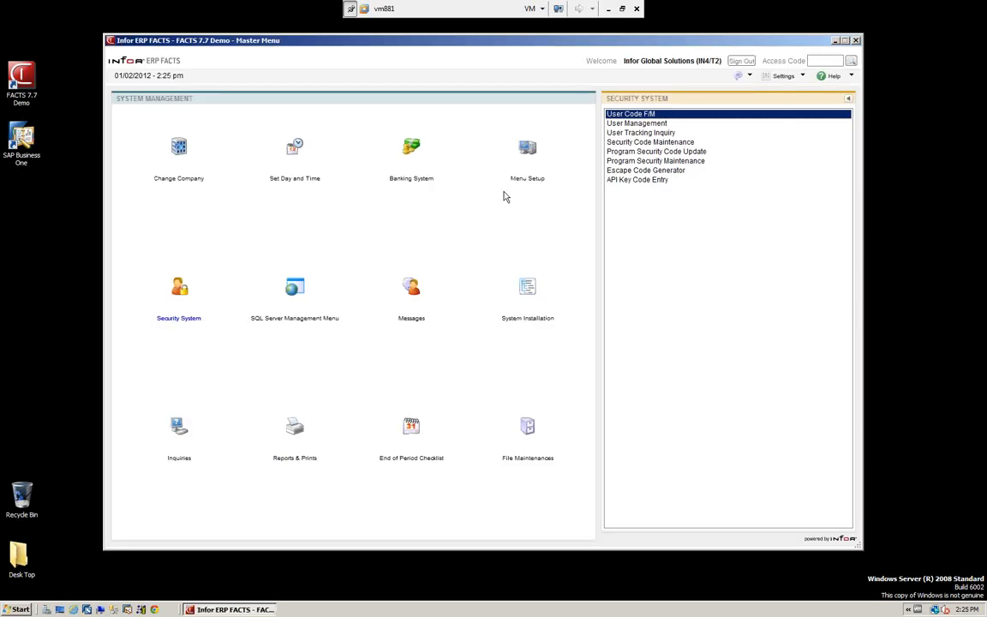
# Open Bank F/M from the banking system, load bank 01, review its AP electronic payment settings, and exit.
pyautogui.click(411, 150)
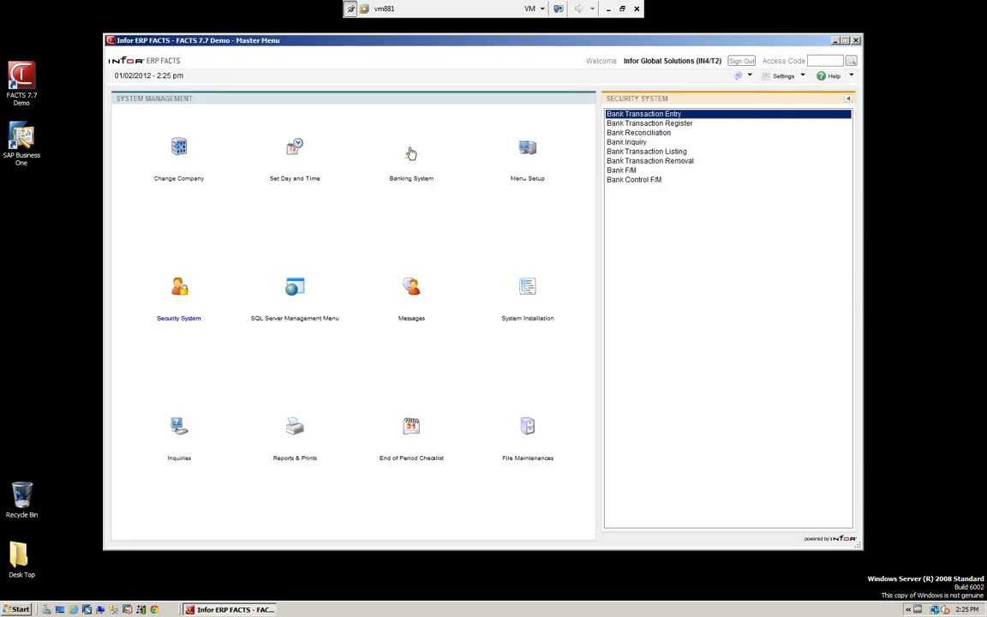
pyautogui.click(616, 172)
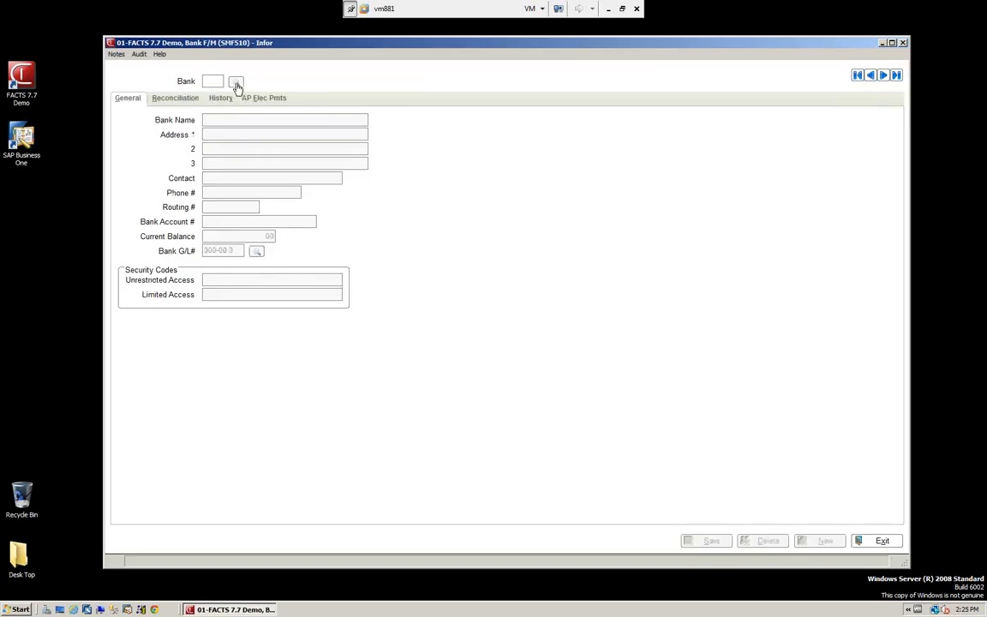
pyautogui.click(236, 83)
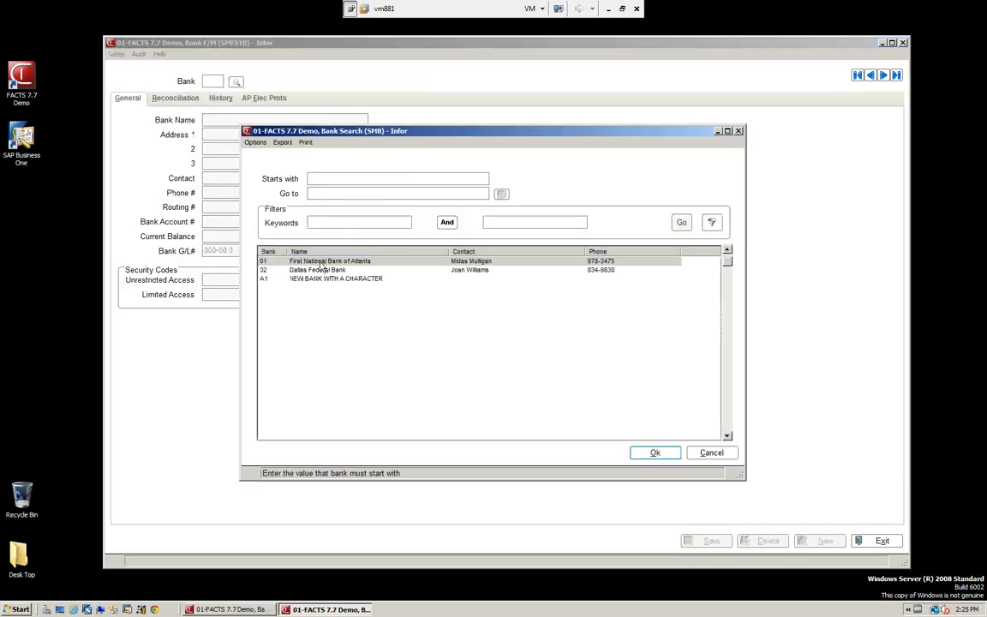
pyautogui.click(653, 454)
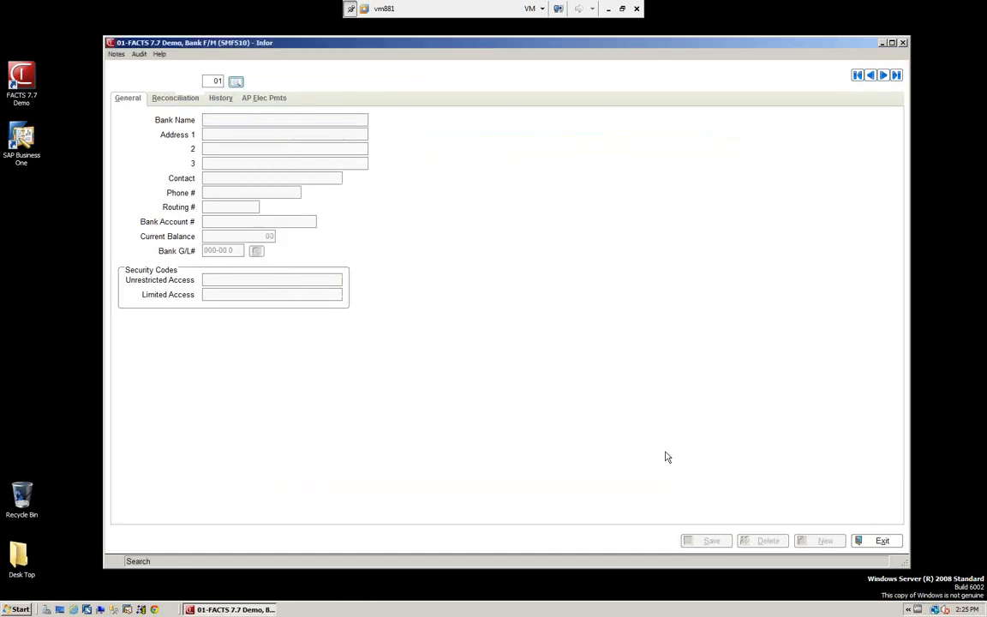
pyautogui.click(258, 101)
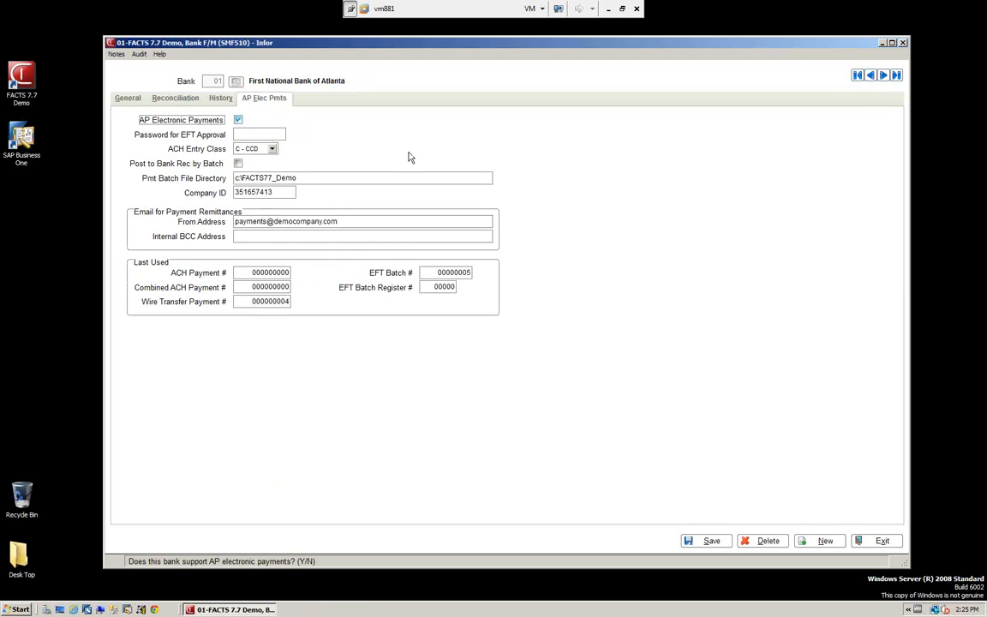
pyautogui.click(880, 545)
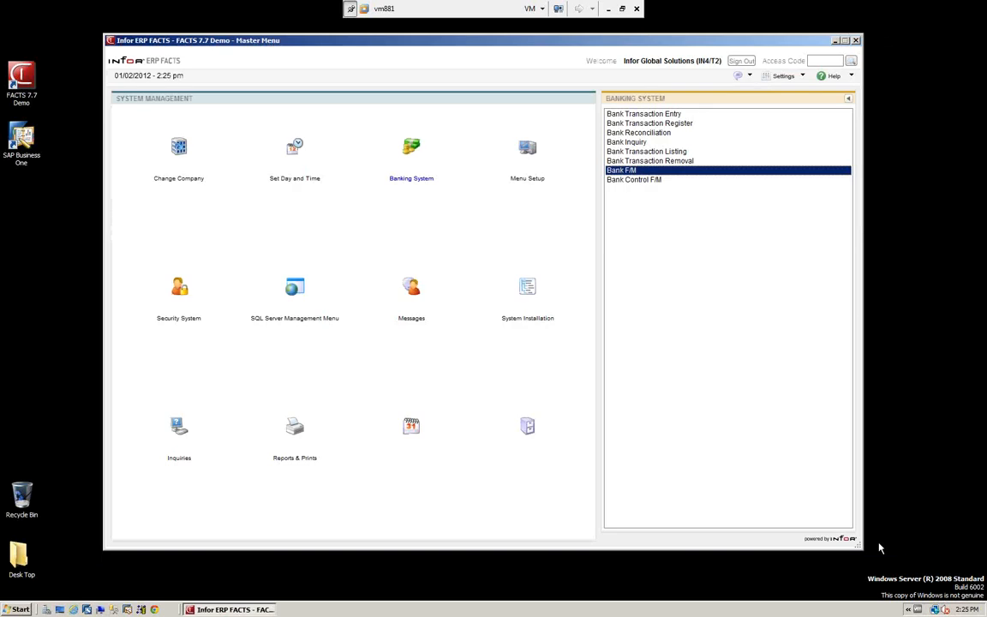
# Open Check Print Control F/M from the infrequent accounts payable file maintenances, review bank 01's voucher settings, and exit.
pyautogui.click(848, 103)
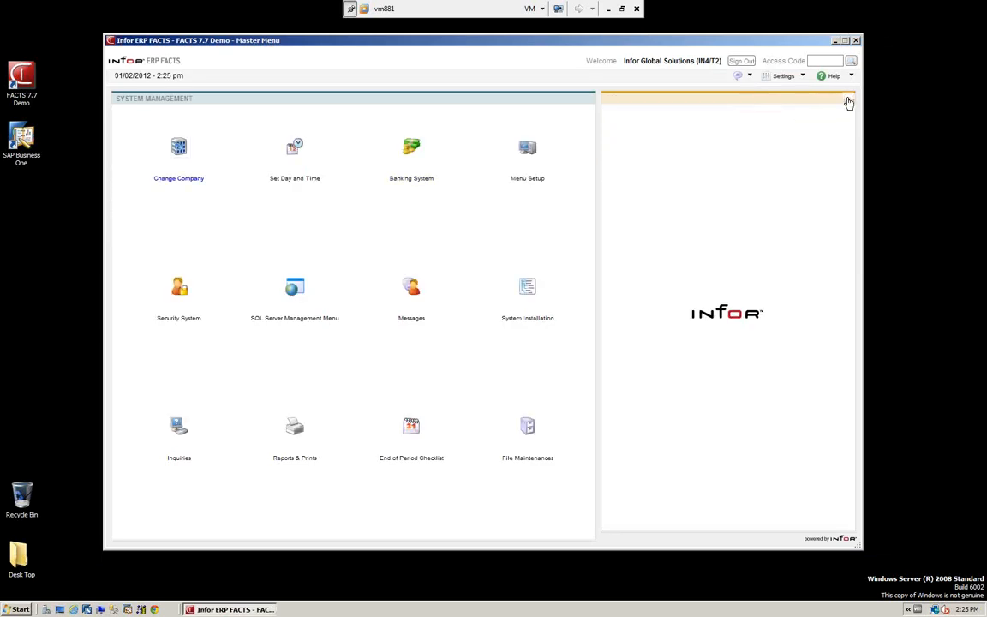
pyautogui.click(848, 102)
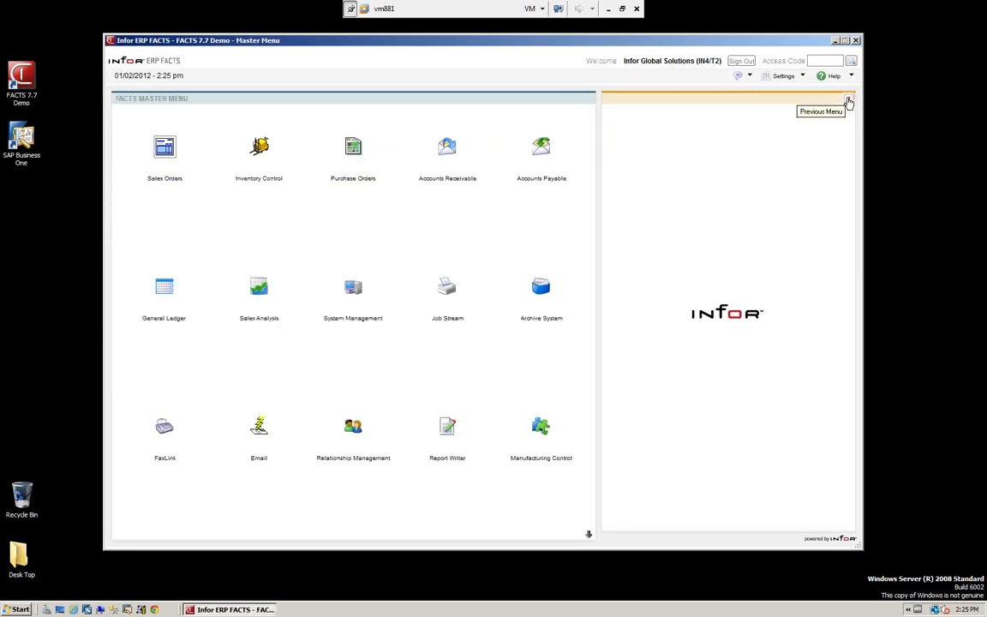
pyautogui.click(541, 147)
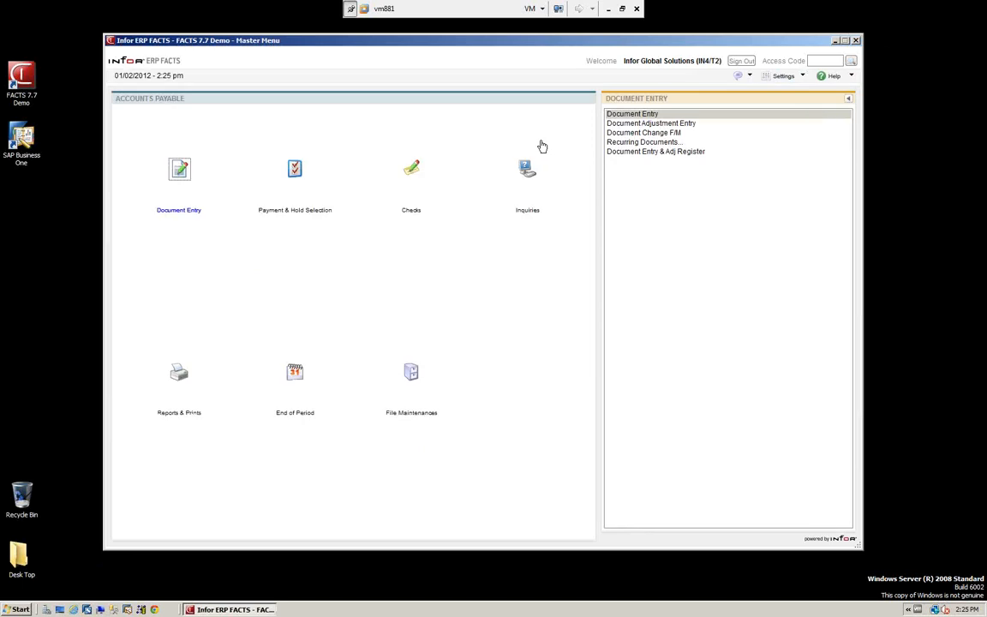
pyautogui.click(407, 375)
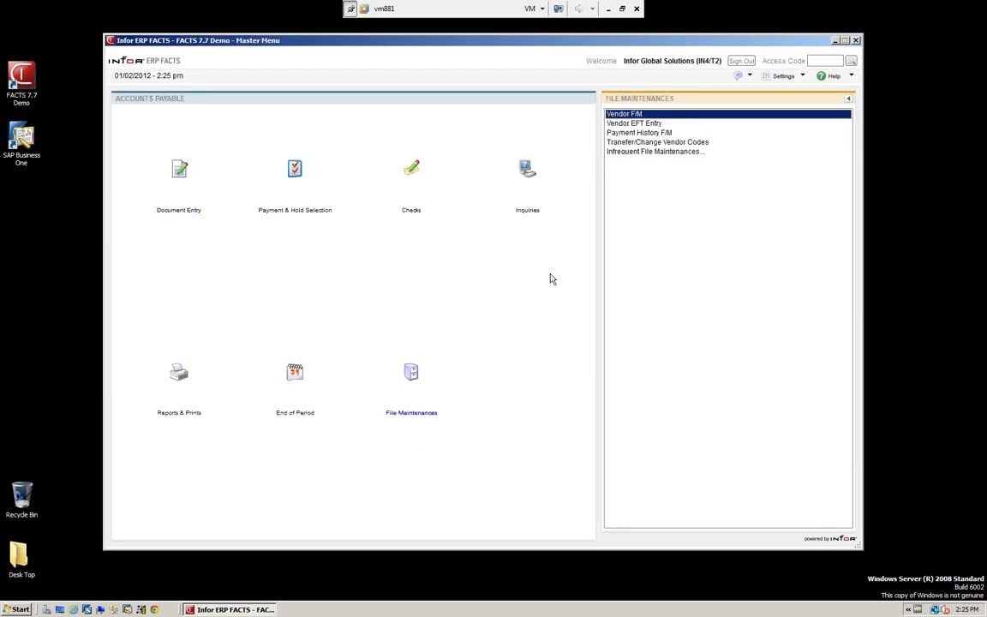
pyautogui.click(626, 152)
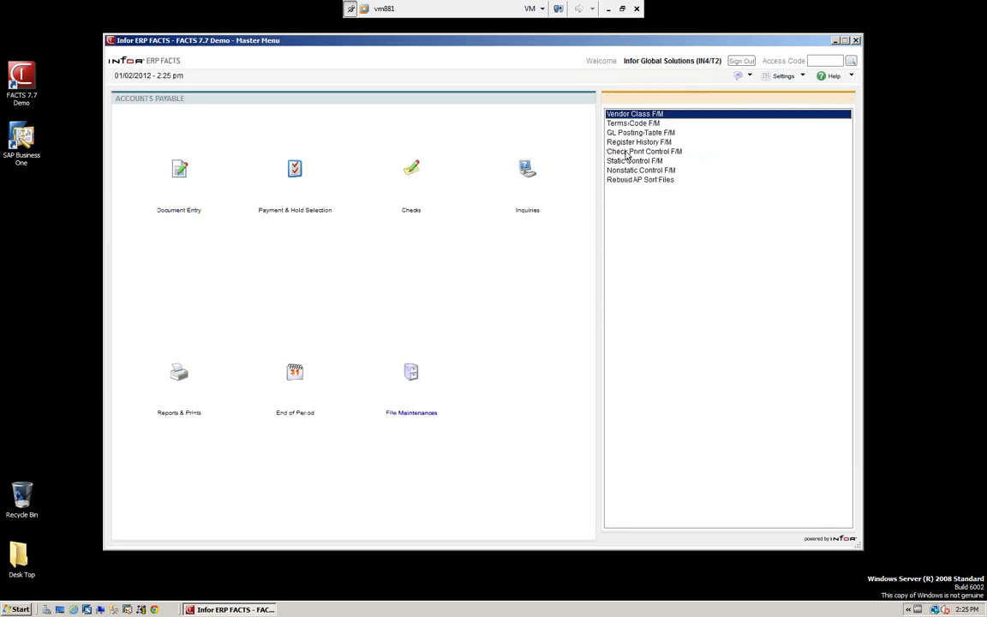
pyautogui.click(645, 152)
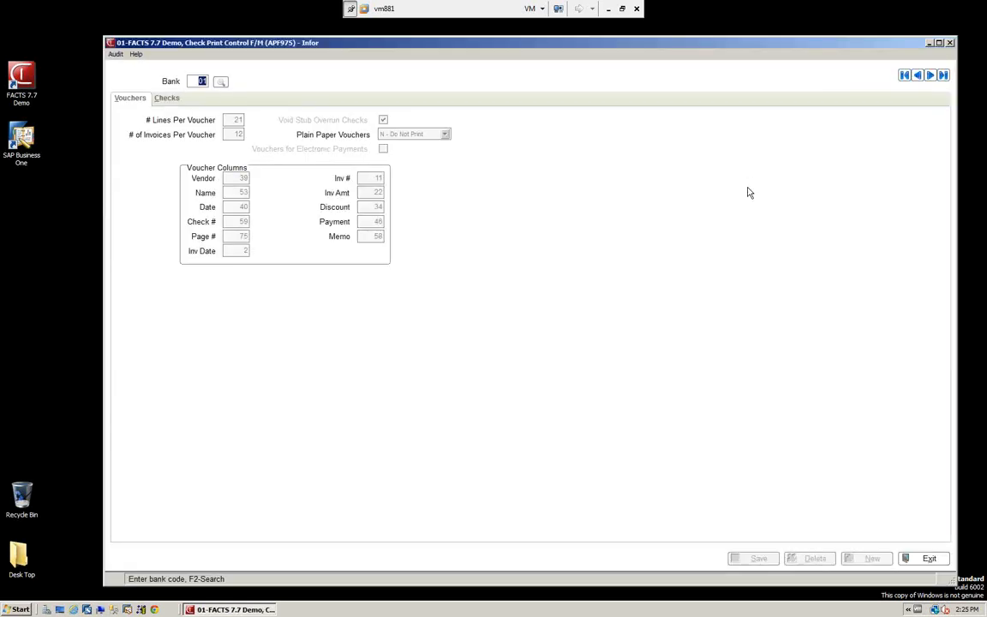
pyautogui.press('Return')
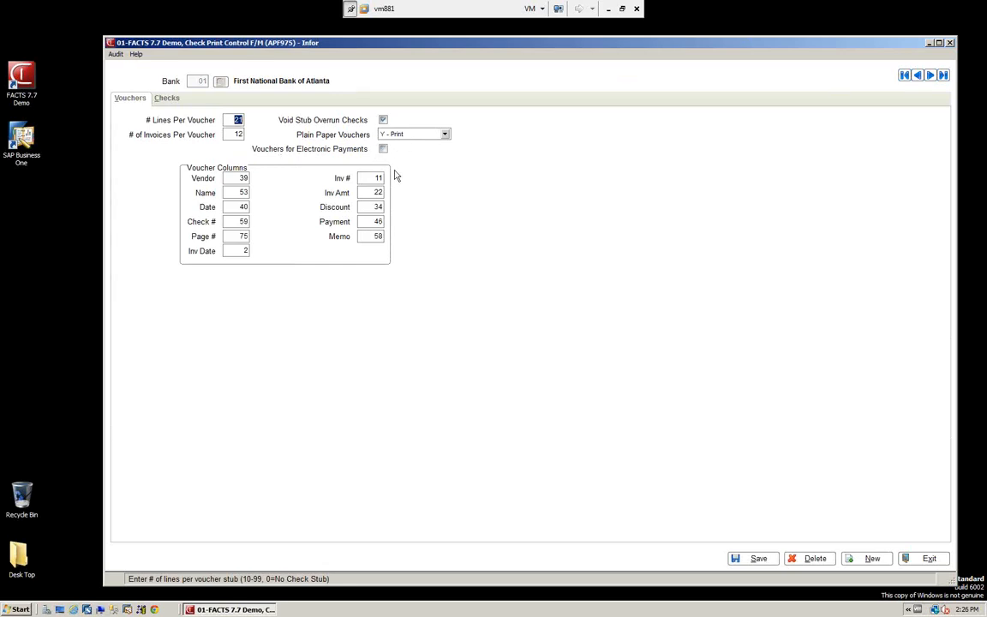
pyautogui.click(931, 559)
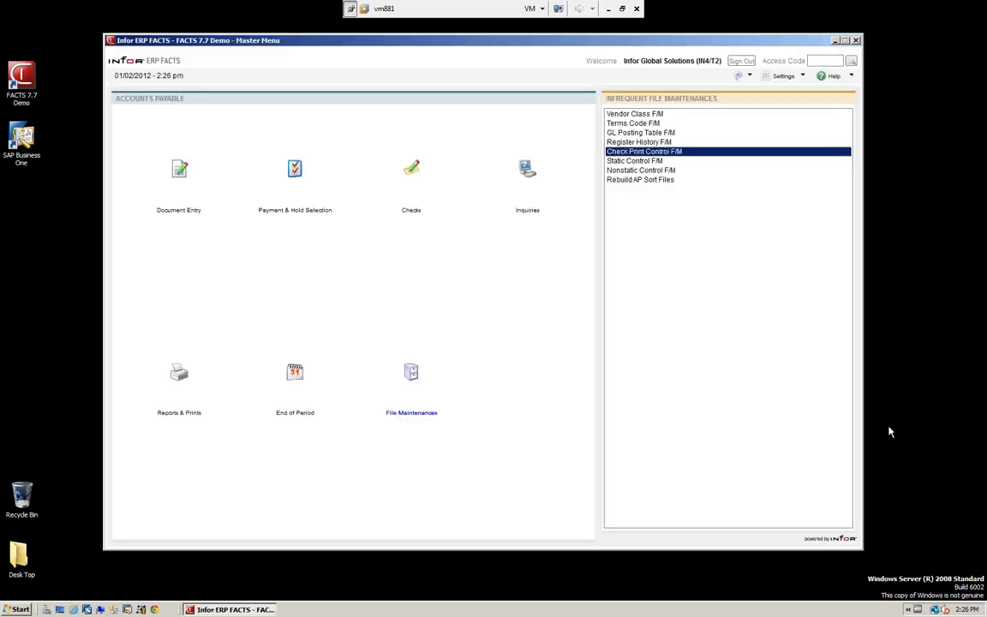
# Load vendor V101 in Vendor EFT Entry, open its checking account line to review the details, and save the line.
pyautogui.click(848, 99)
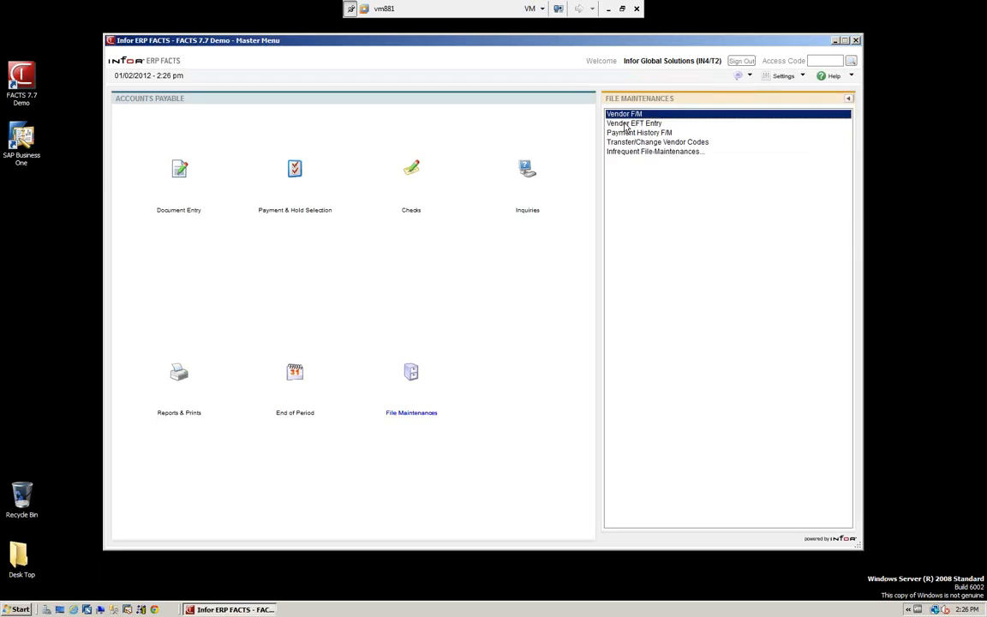
pyautogui.click(648, 125)
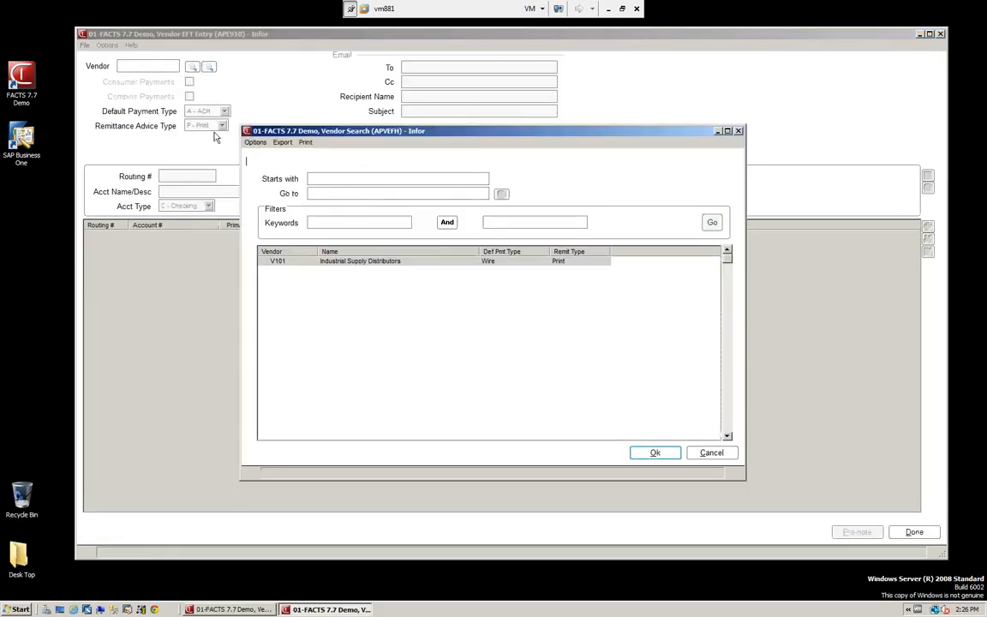
pyautogui.click(650, 455)
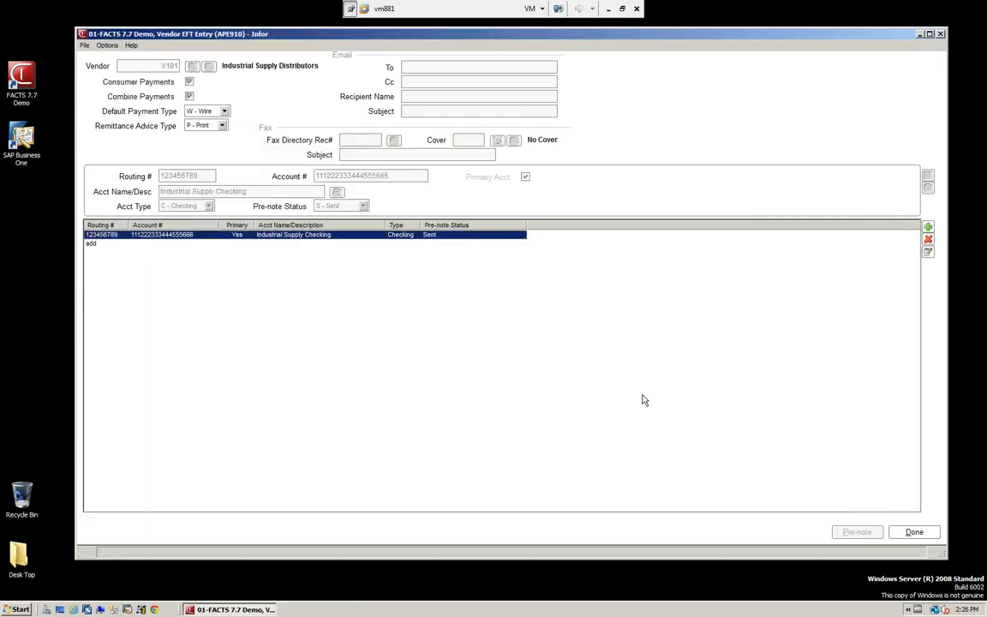
pyautogui.click(928, 252)
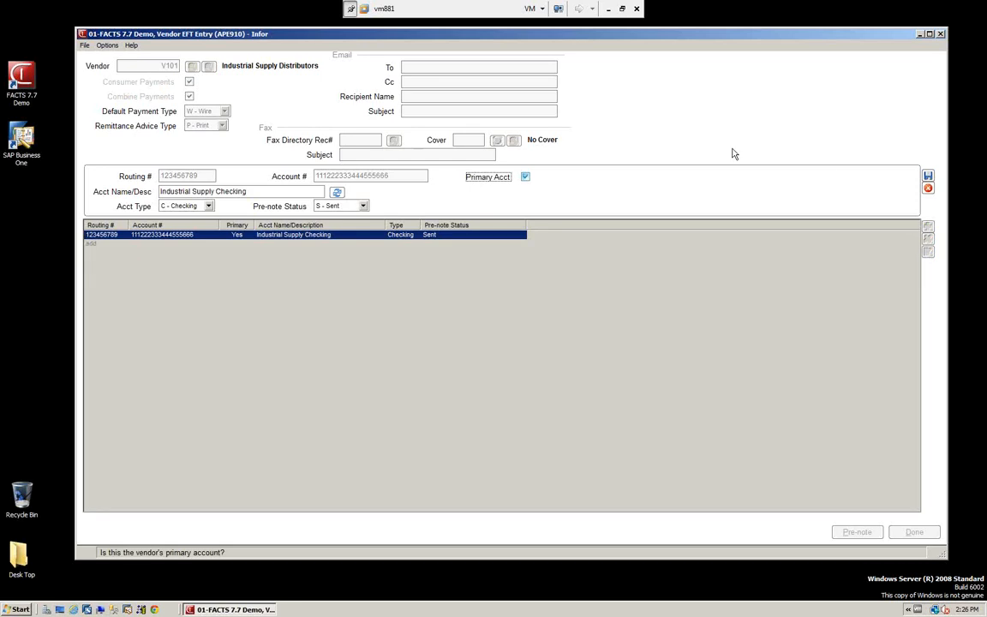
pyautogui.click(928, 176)
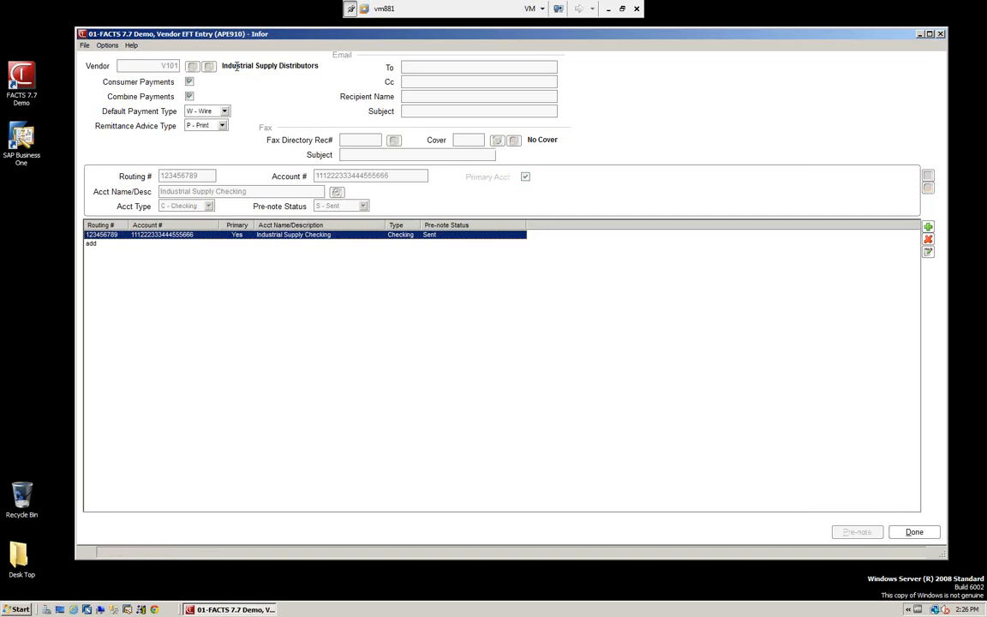
# Review vendor V101's default payment type and remittance advice type options, and close Vendor EFT Entry.
pyautogui.click(224, 112)
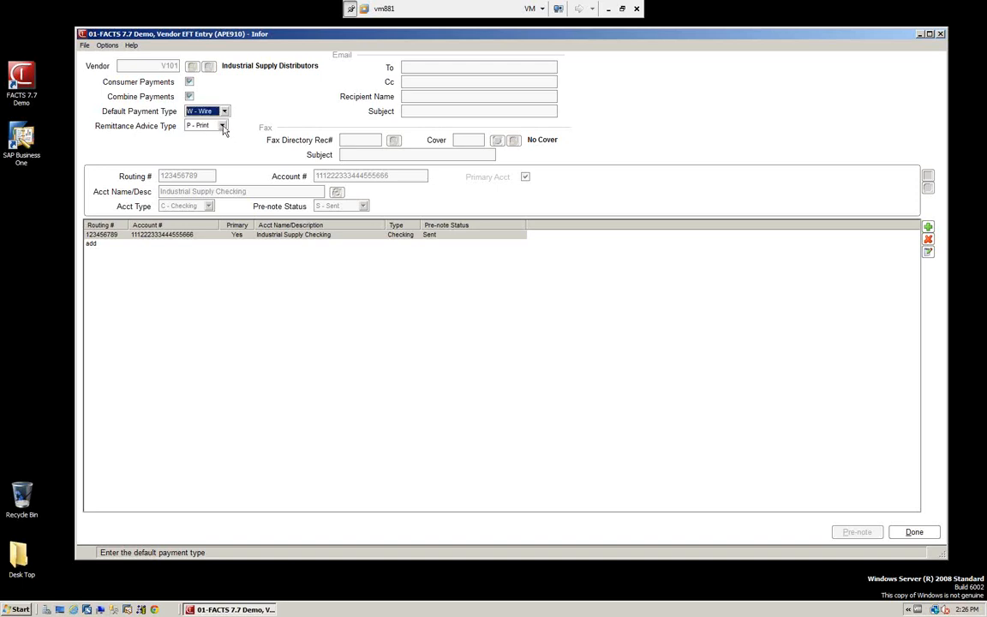
pyautogui.click(222, 126)
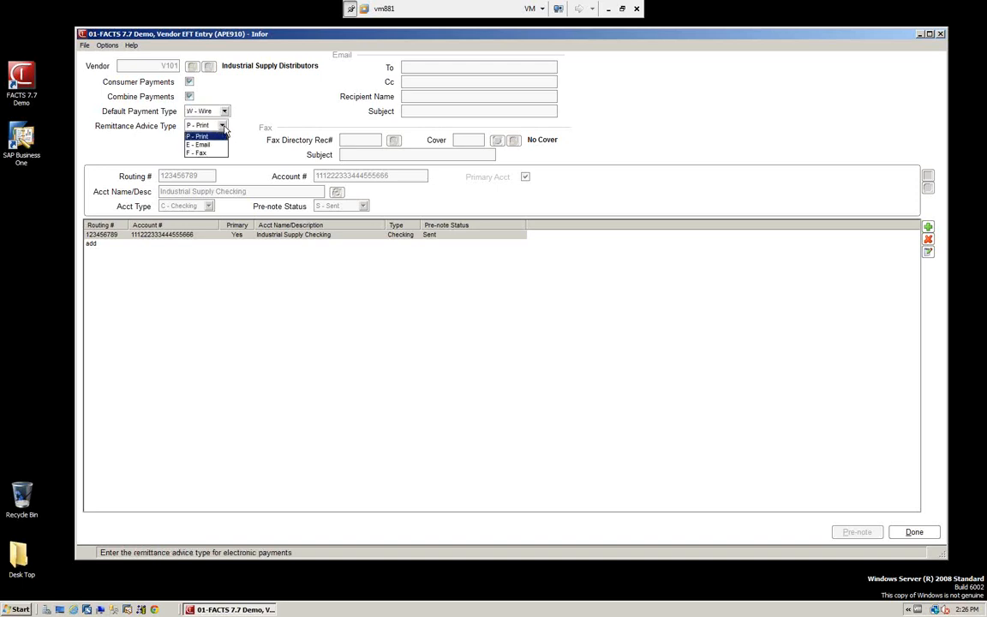
pyautogui.click(258, 112)
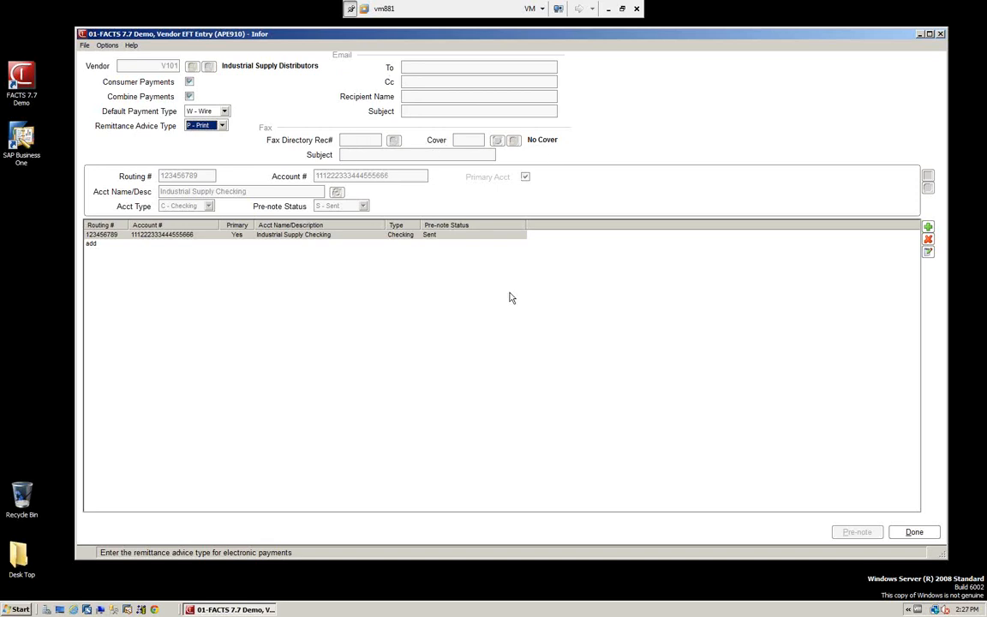
pyautogui.click(914, 532)
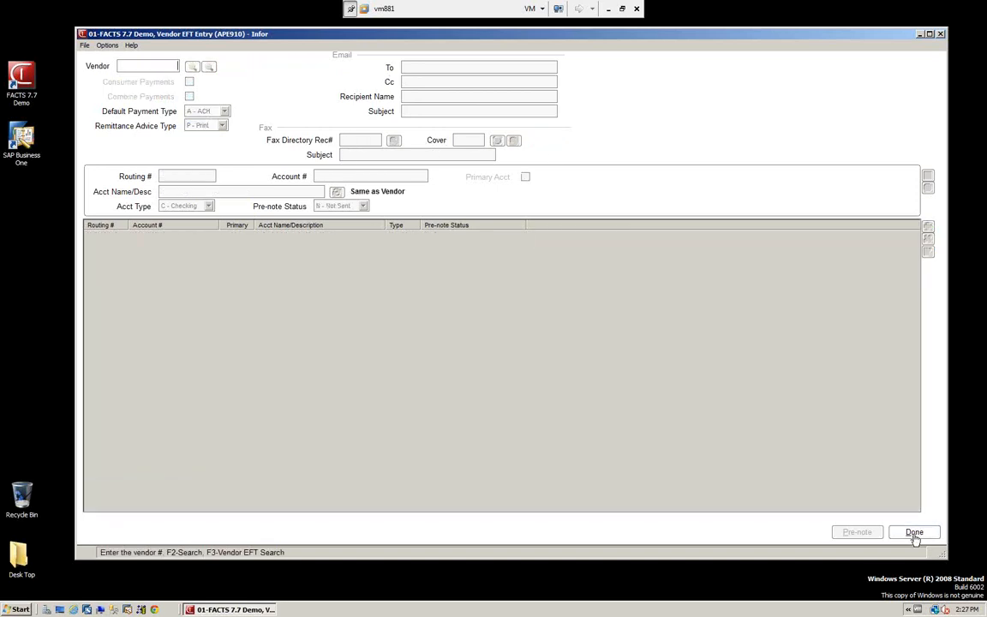
pyautogui.click(914, 532)
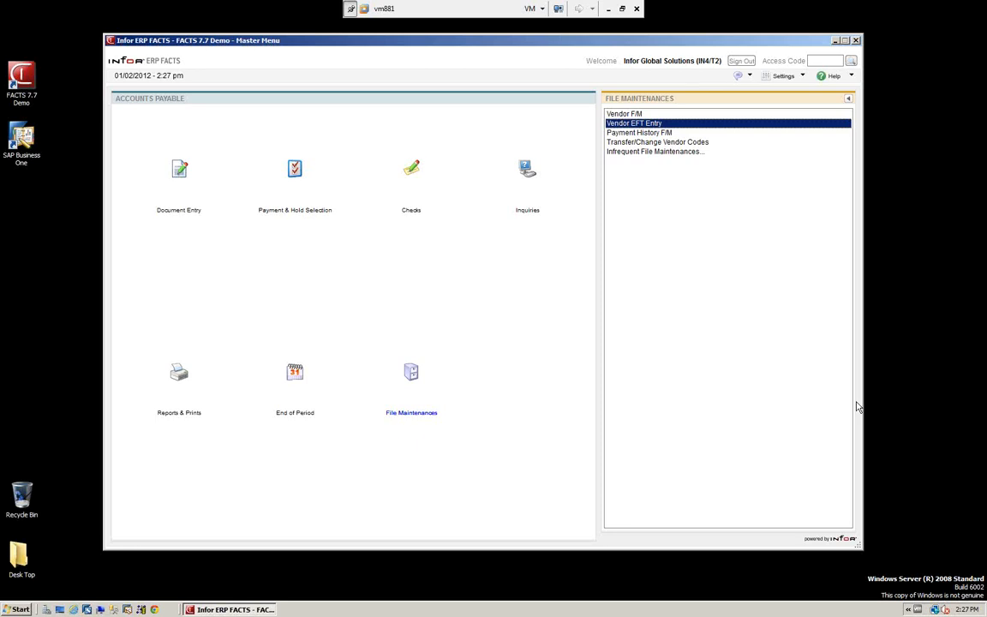
# Review the Payment & Hold Selection programs, highlighting Payment Selection List, and display the Checks programs with the electronic payment options.
pyautogui.click(300, 171)
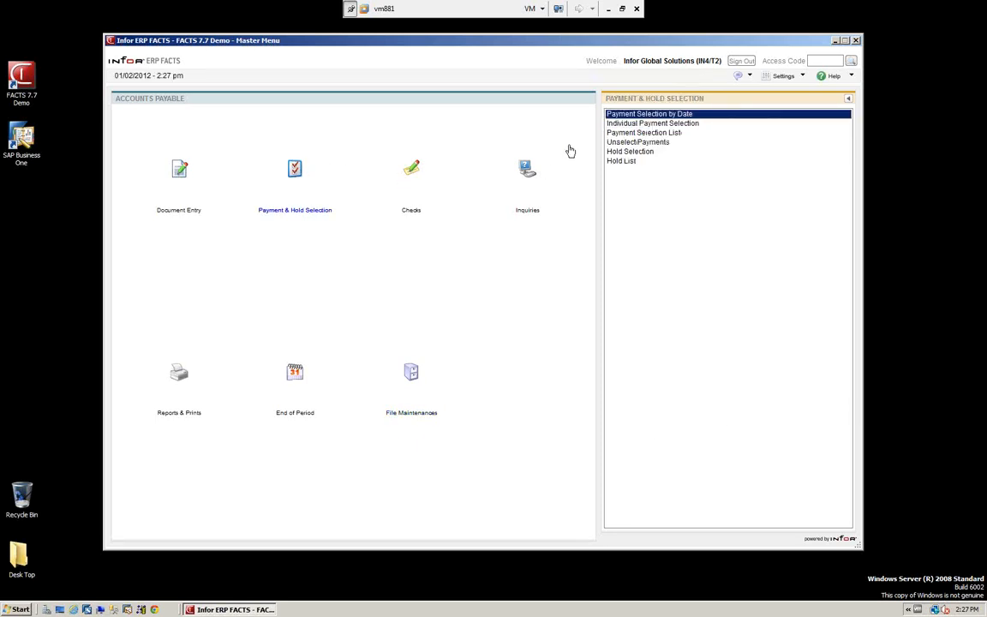
pyautogui.click(630, 133)
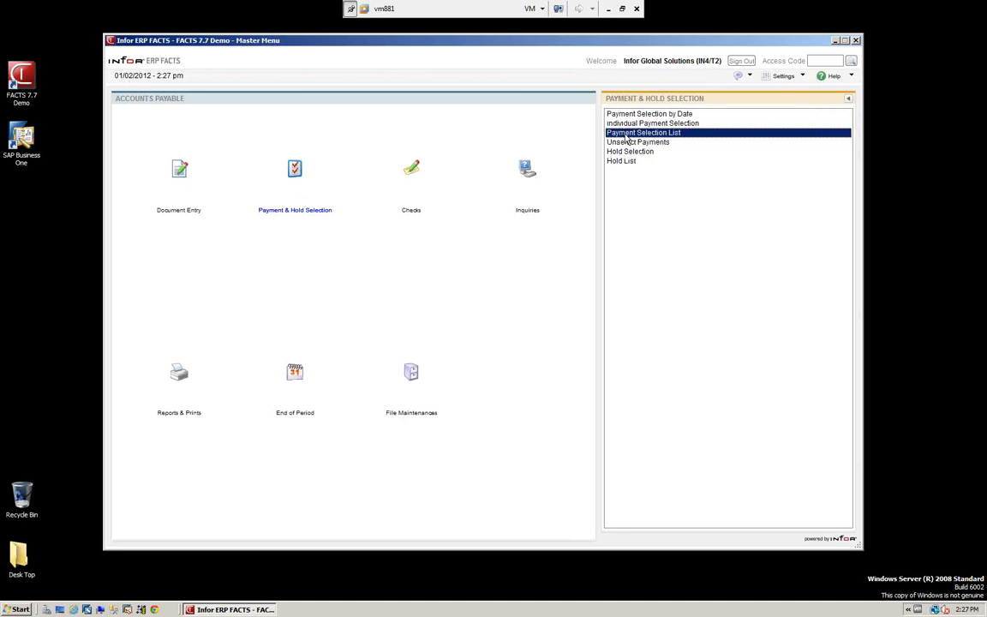
pyautogui.click(413, 170)
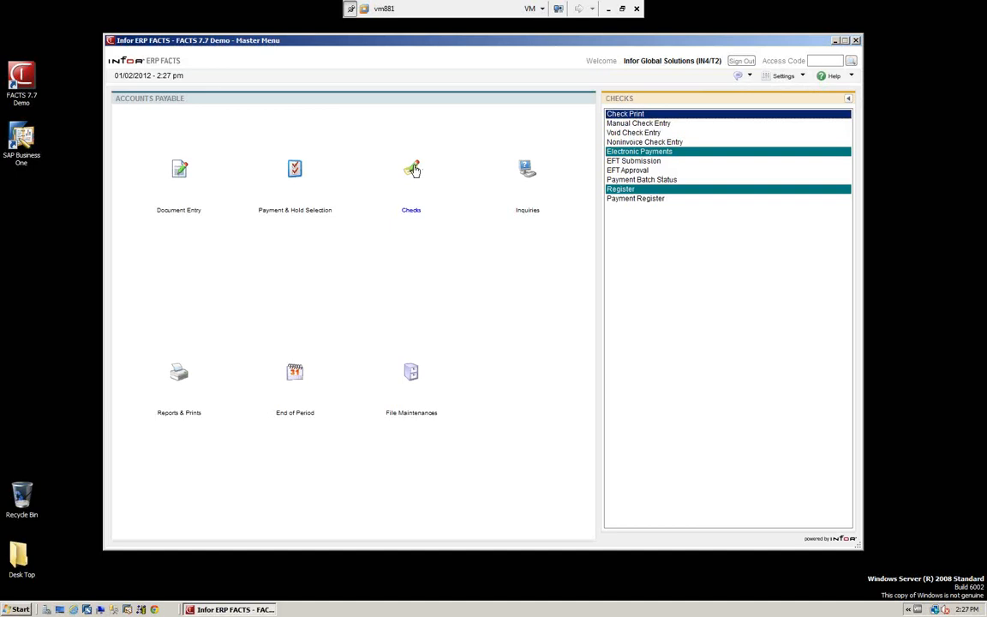